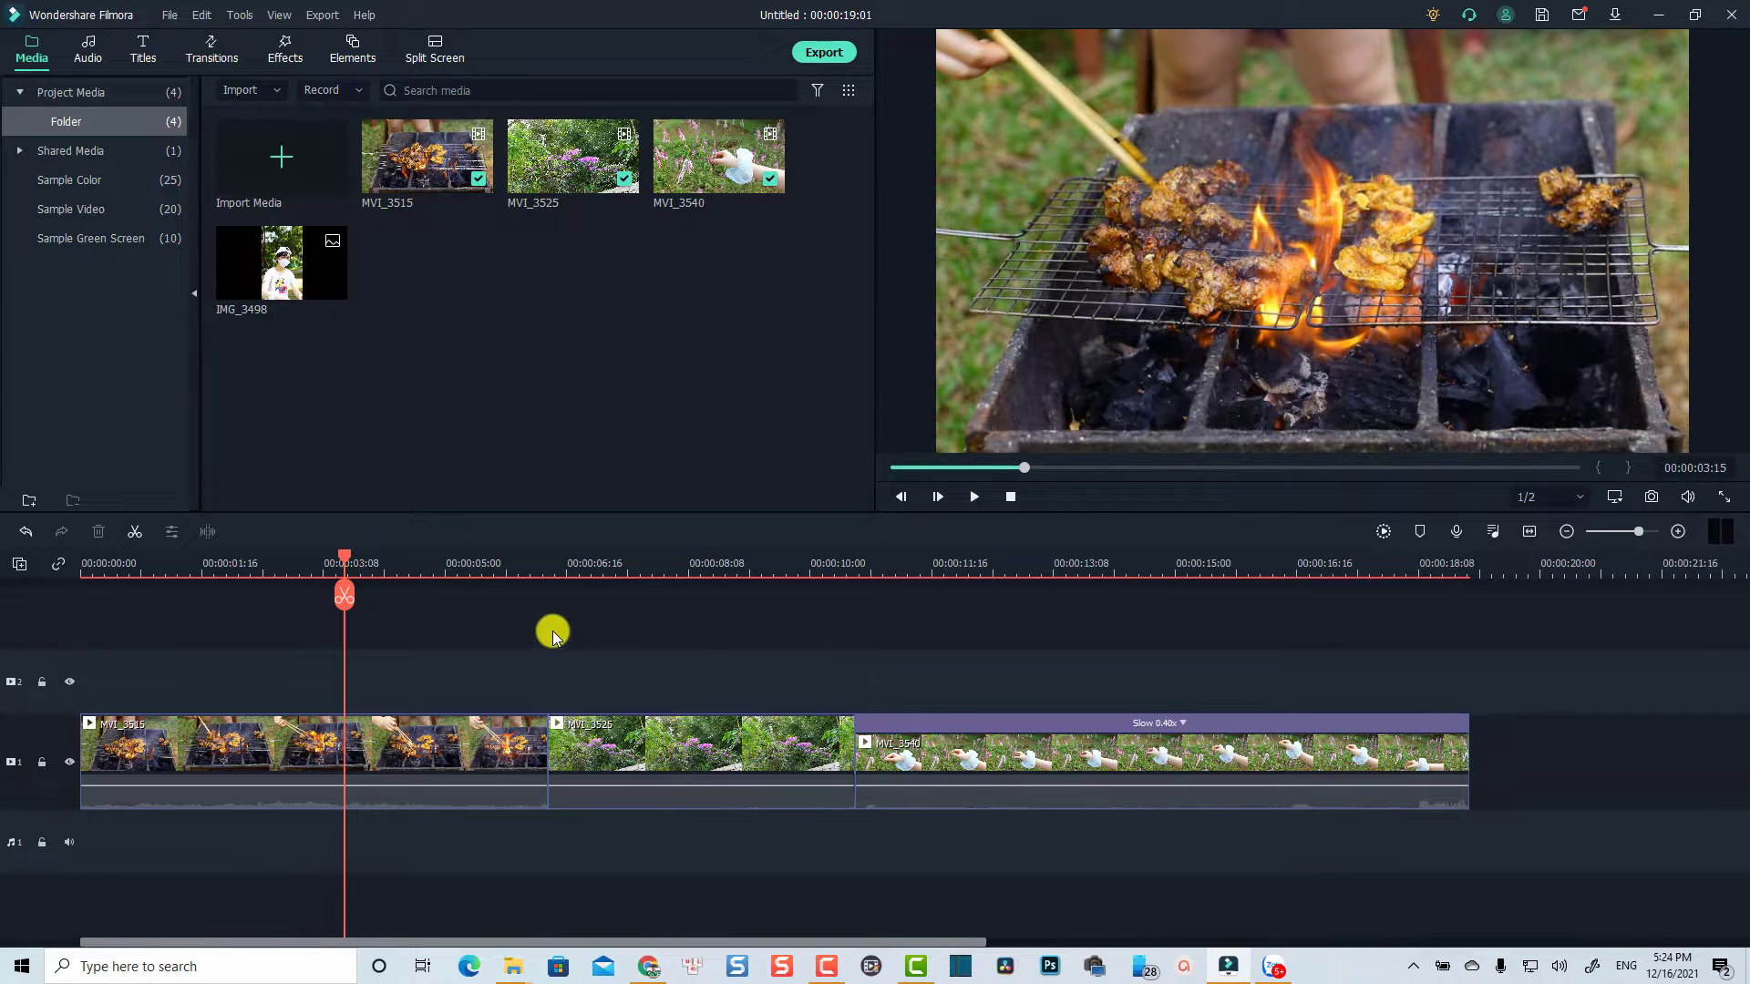
# - Preview the timeline from about one second in, checking the flower clip and the slowed last clip
pyautogui.click(161, 575)
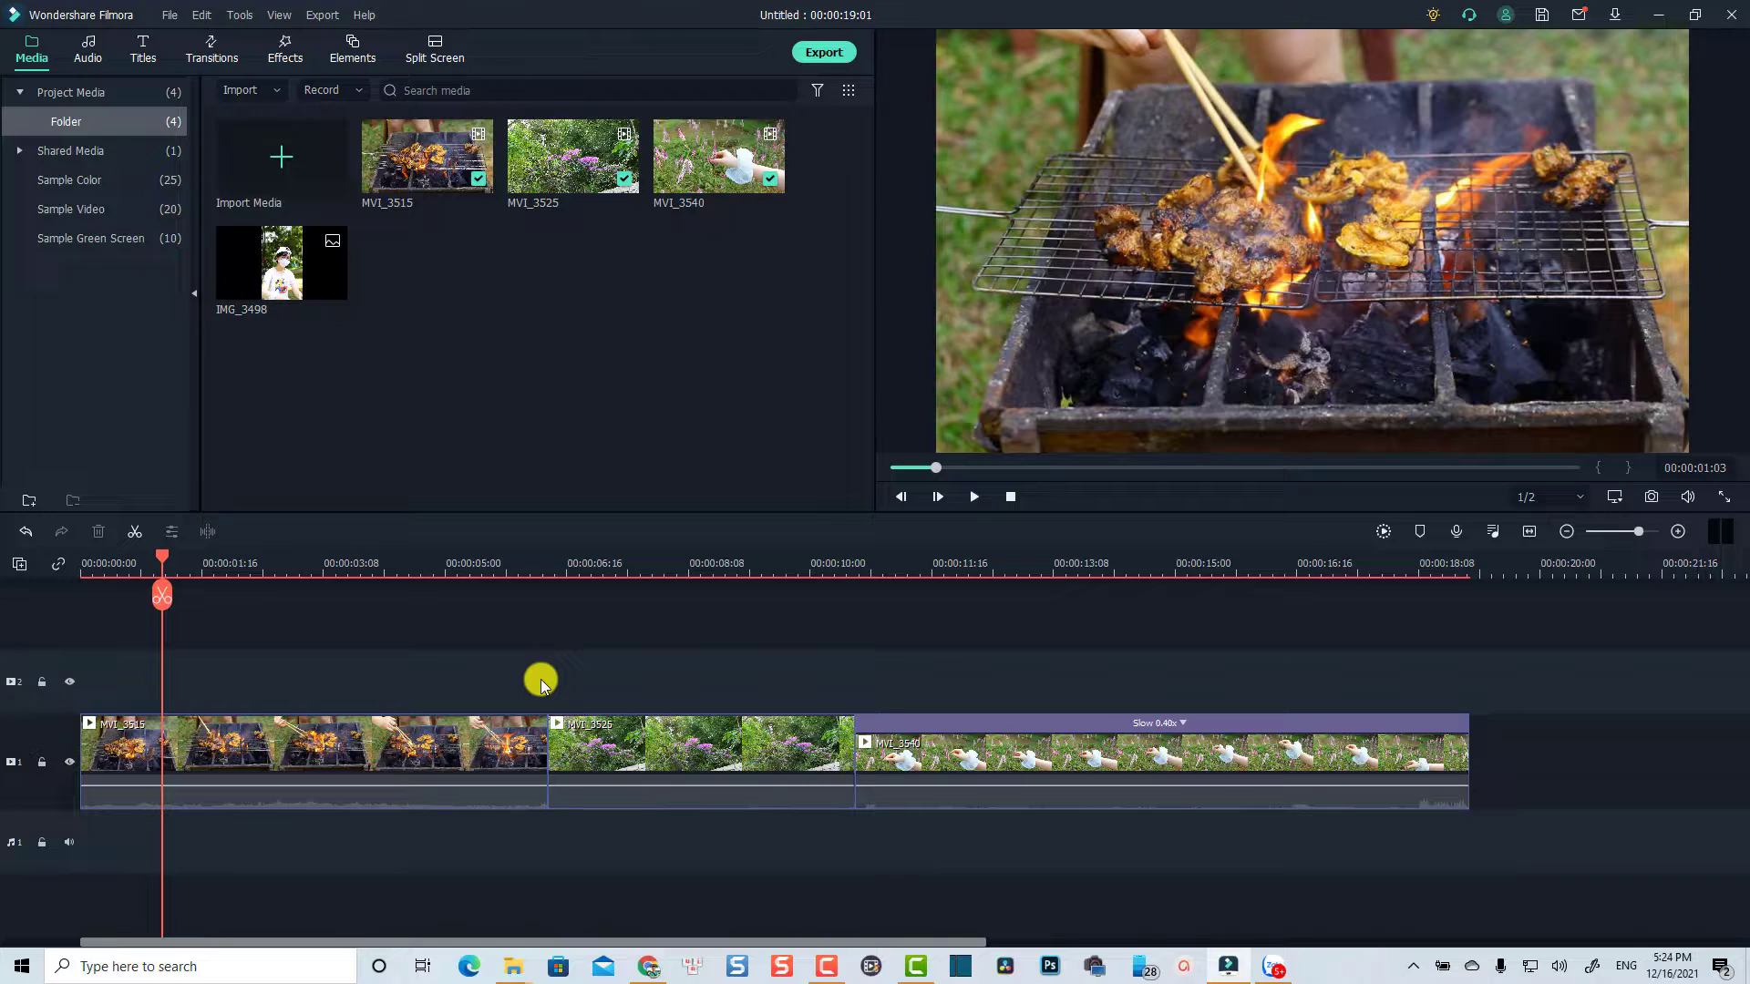
pyautogui.press('space')
pyautogui.click(620, 576)
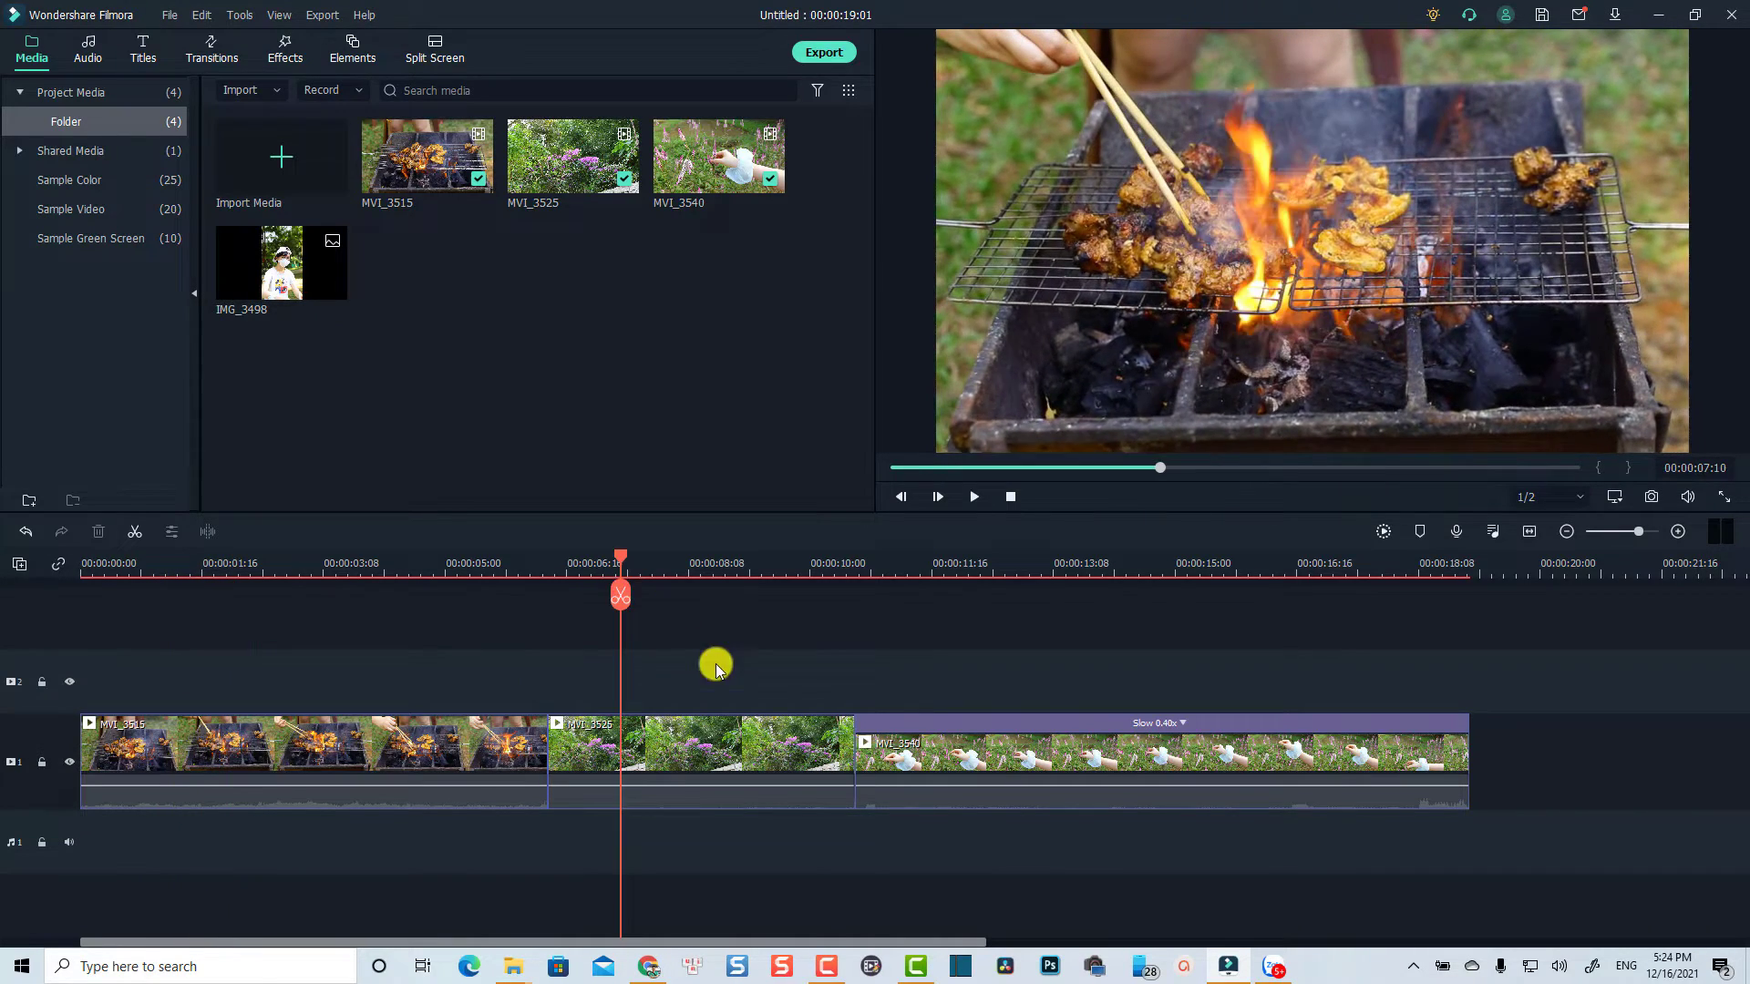
pyautogui.click(983, 576)
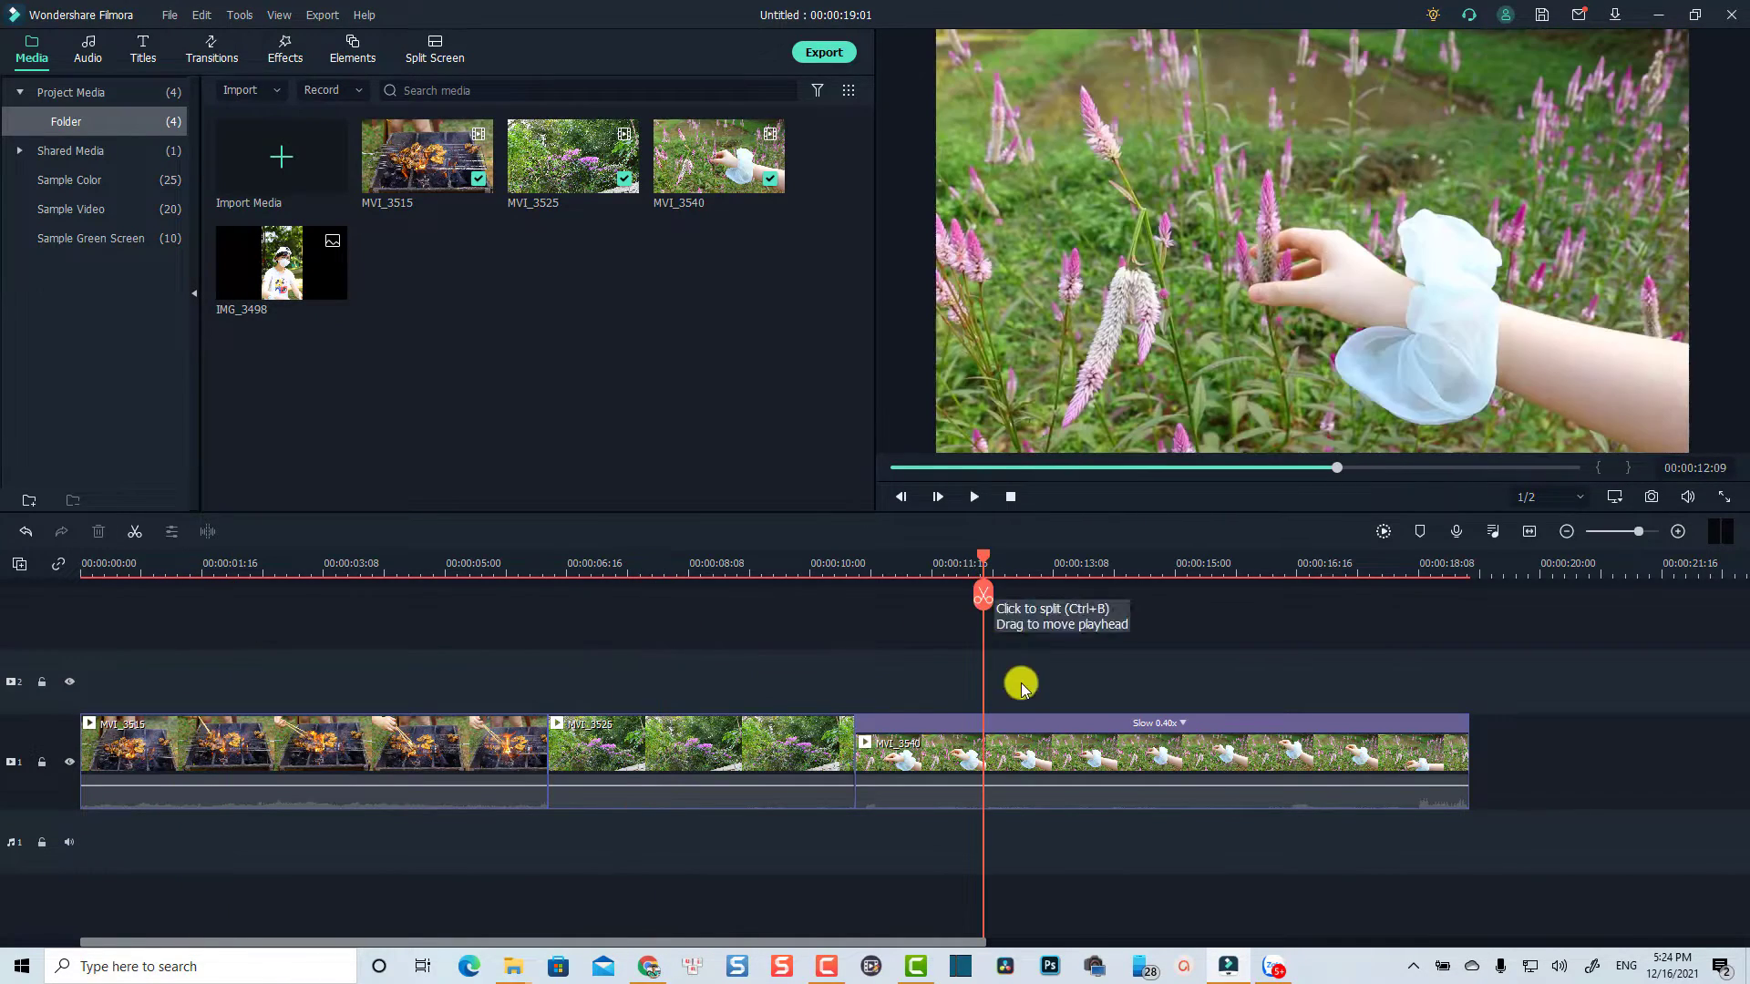
pyautogui.press('space')
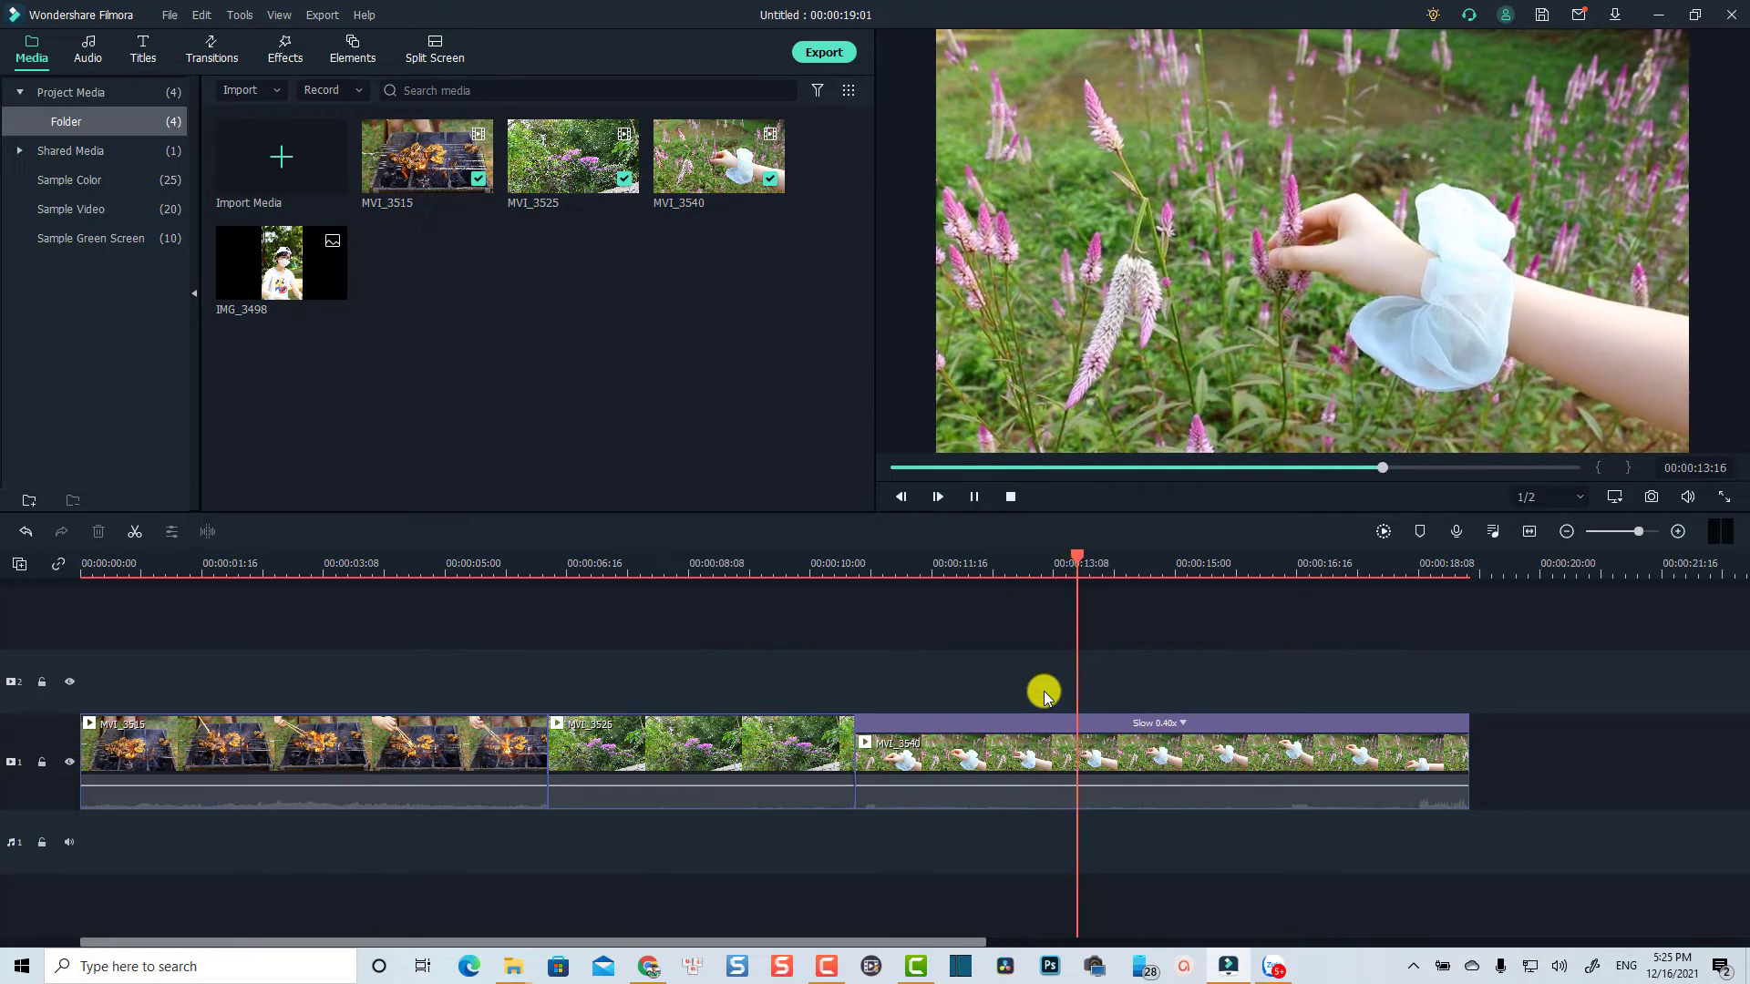
pyautogui.press('space')
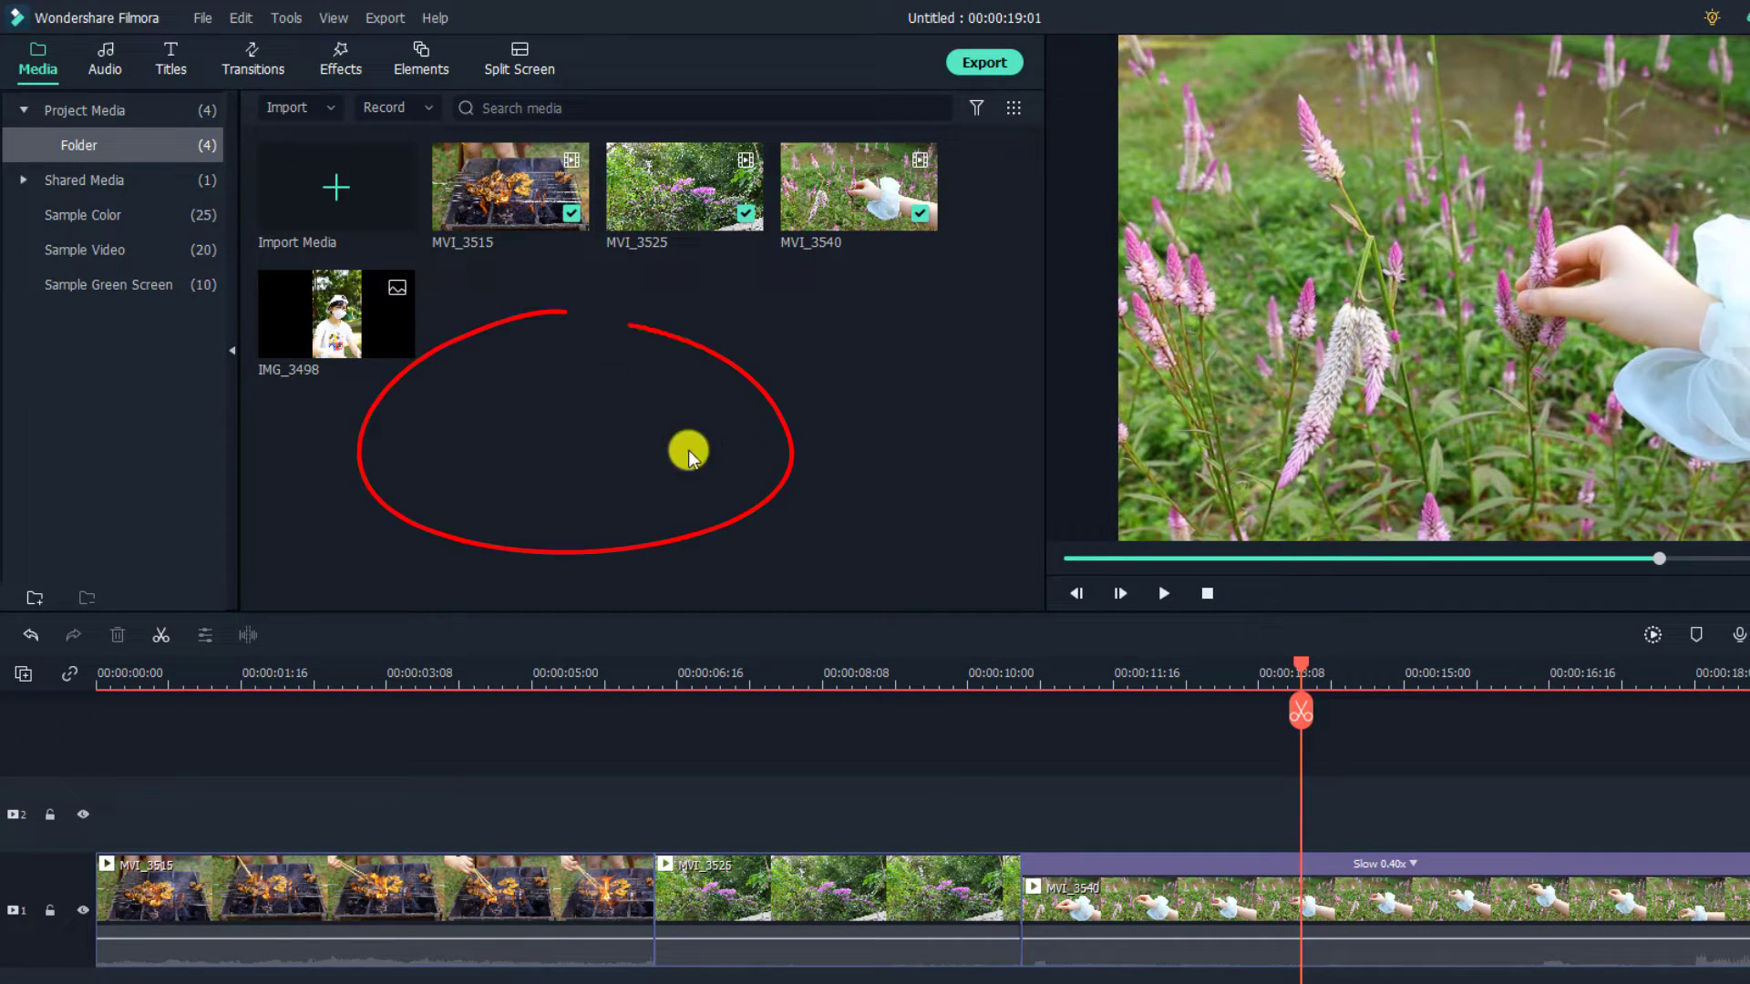
# - Import 'Large Smile Mood - Nico Staf (1).mp3' from Downloads into the media library
pyautogui.doubleClick(593, 402)
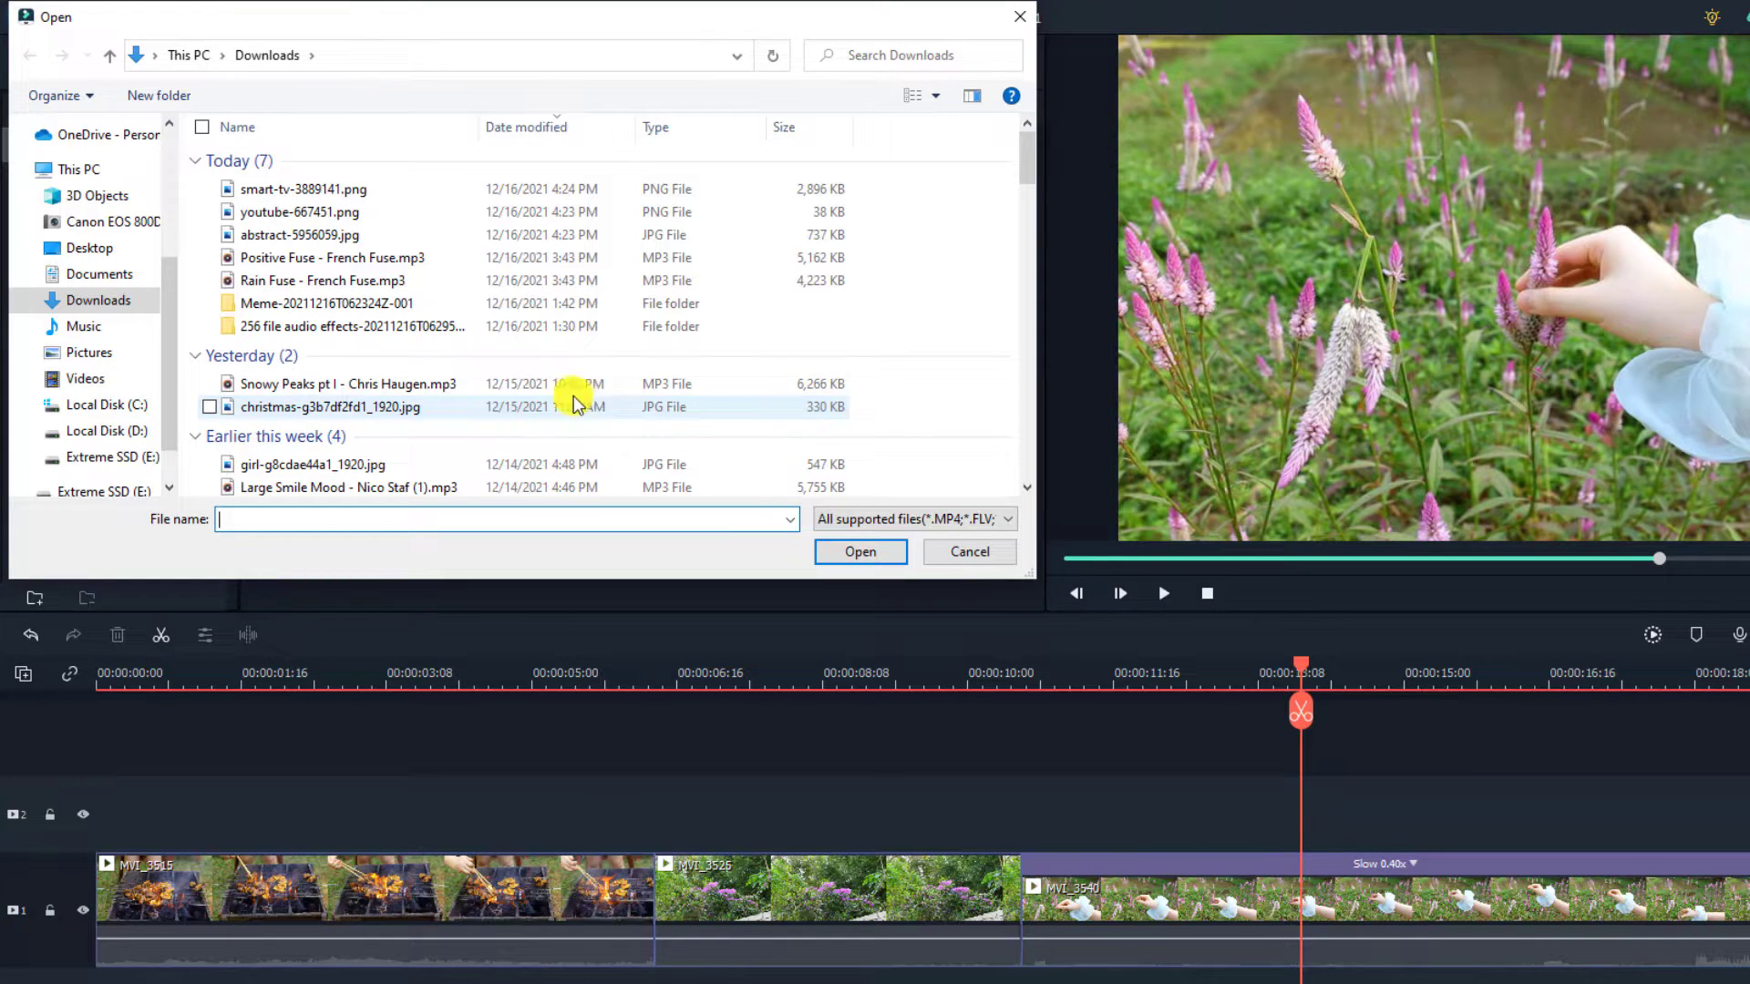
pyautogui.scroll(-2, 264, 442)
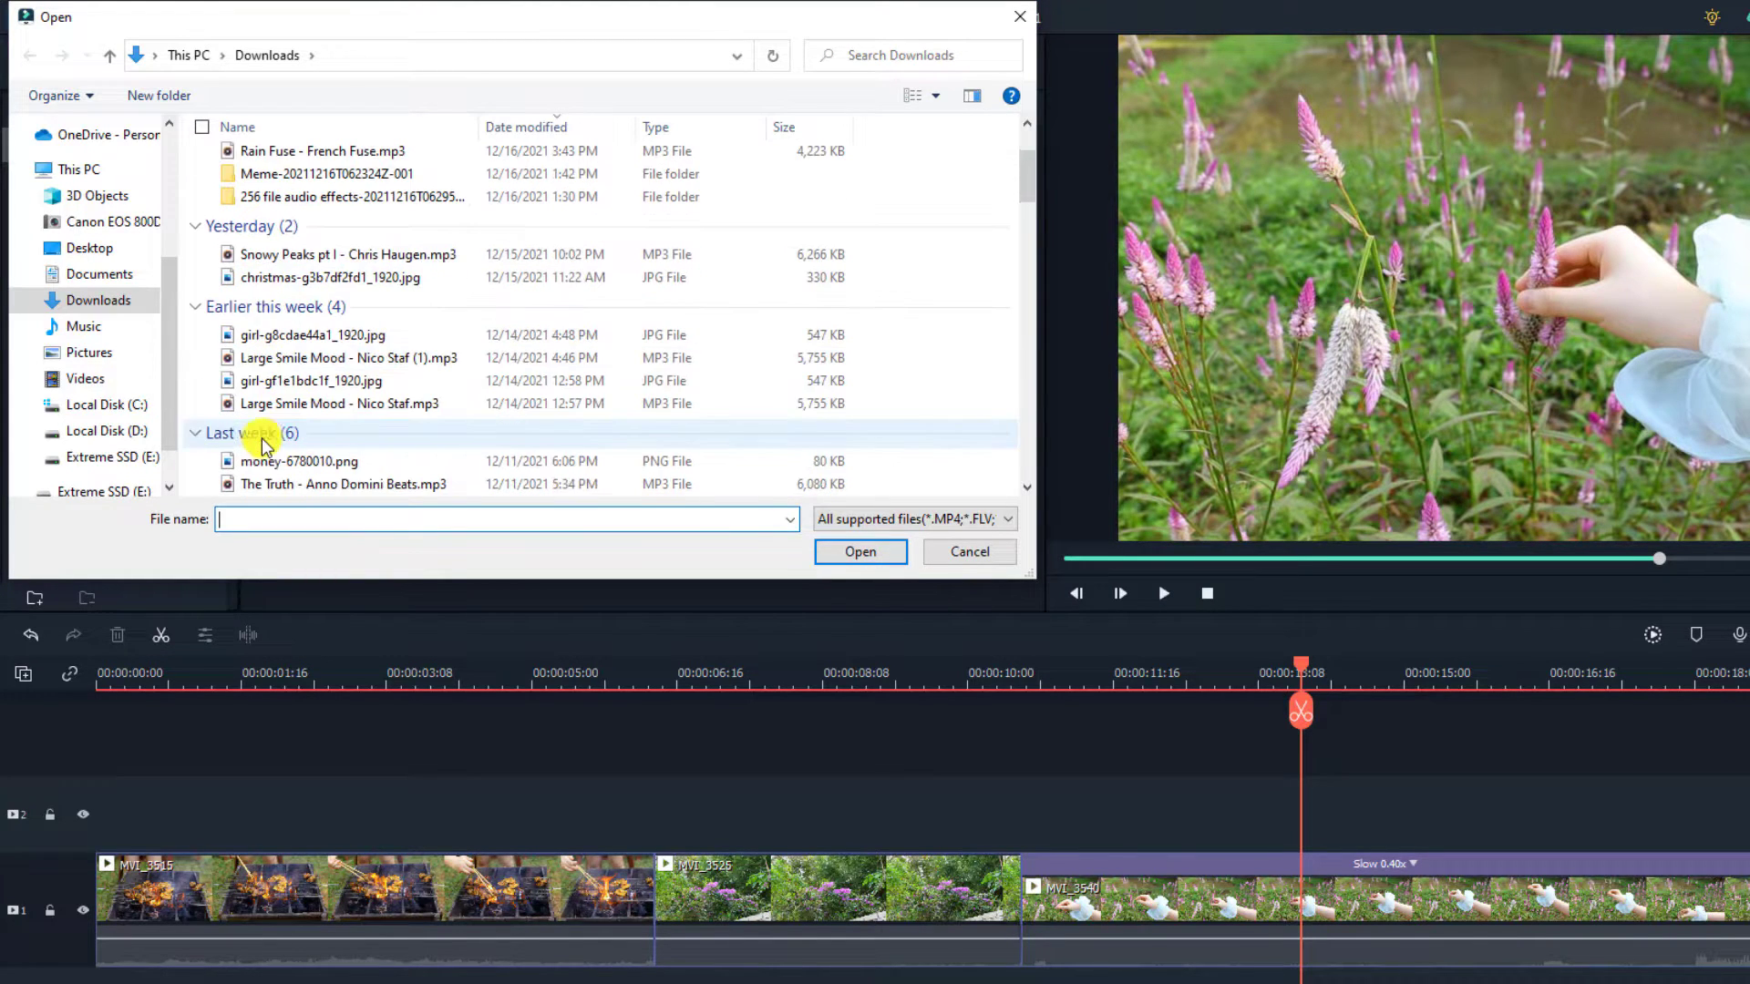
pyautogui.click(248, 357)
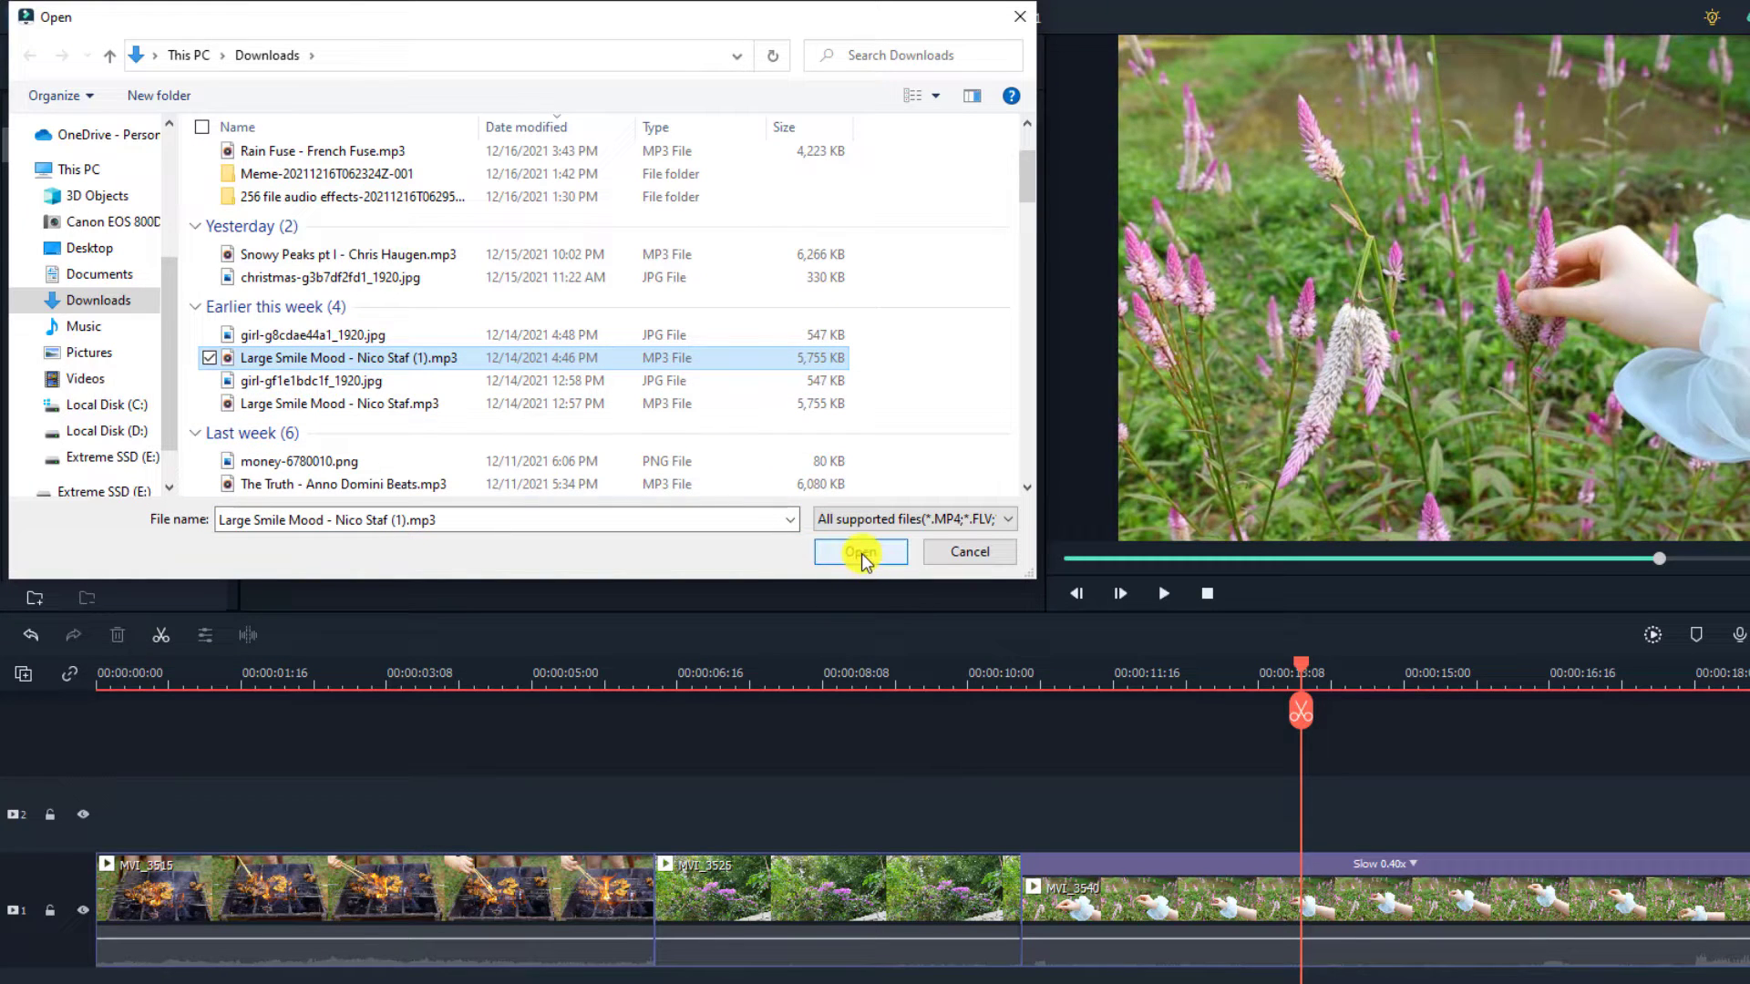
pyautogui.click(346, 360)
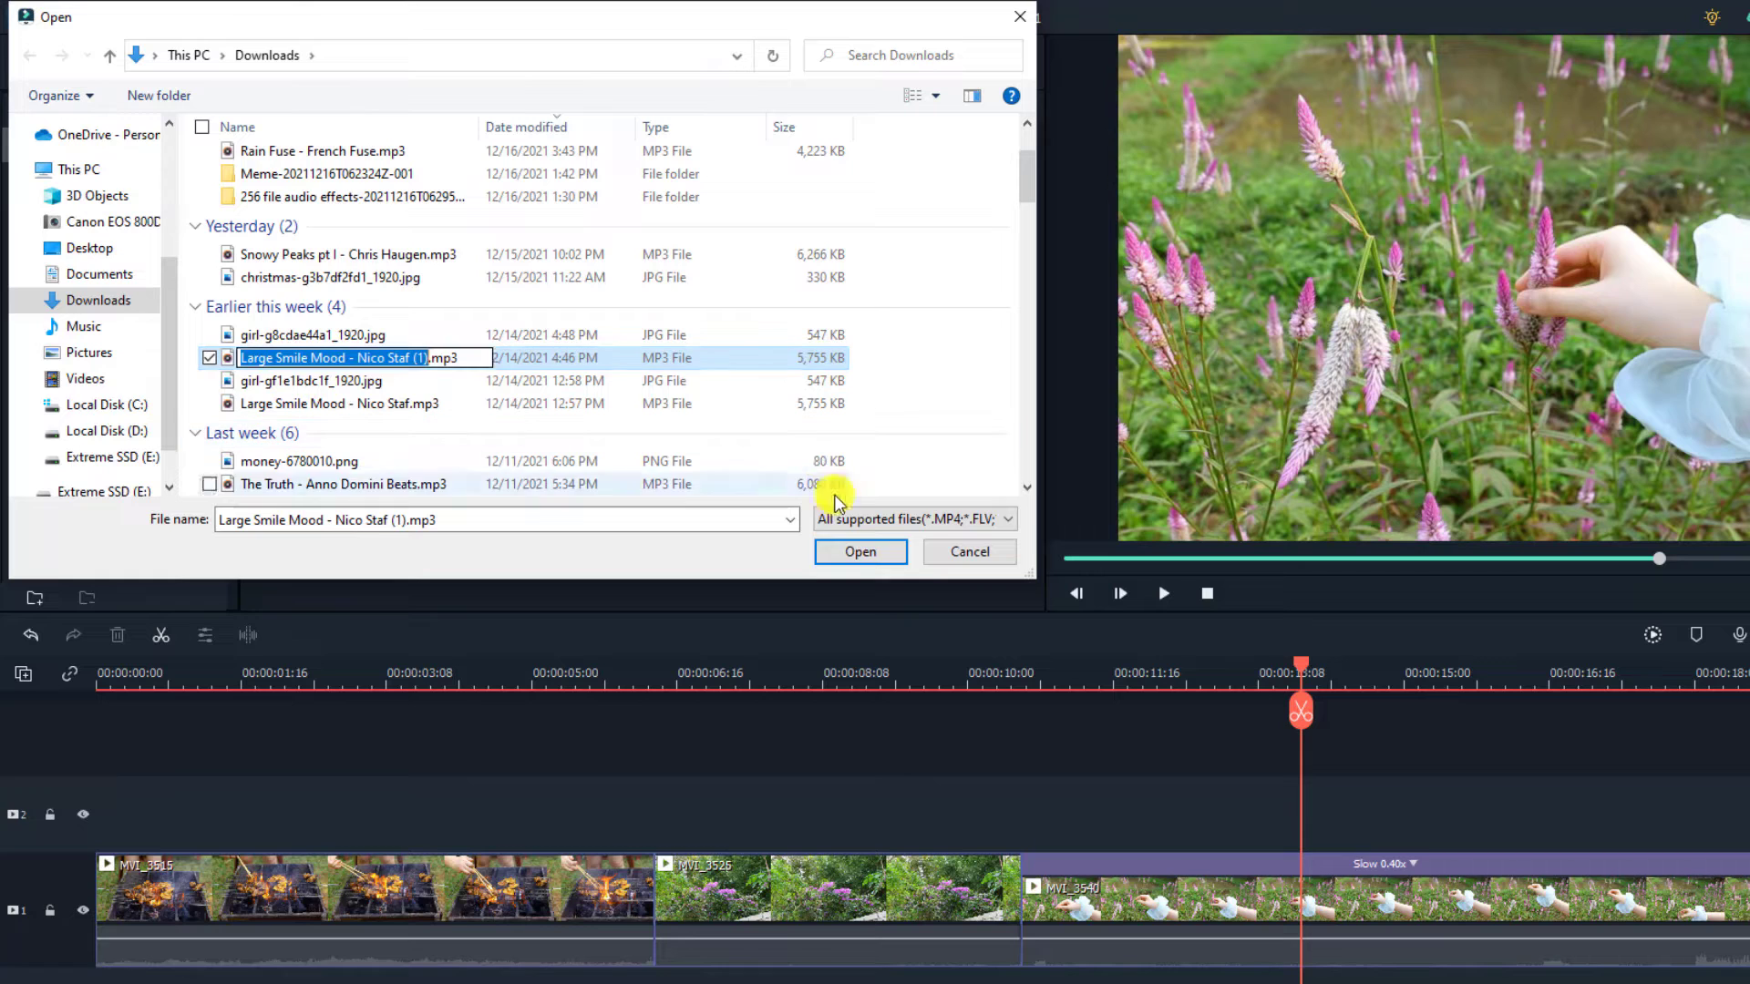
pyautogui.click(855, 556)
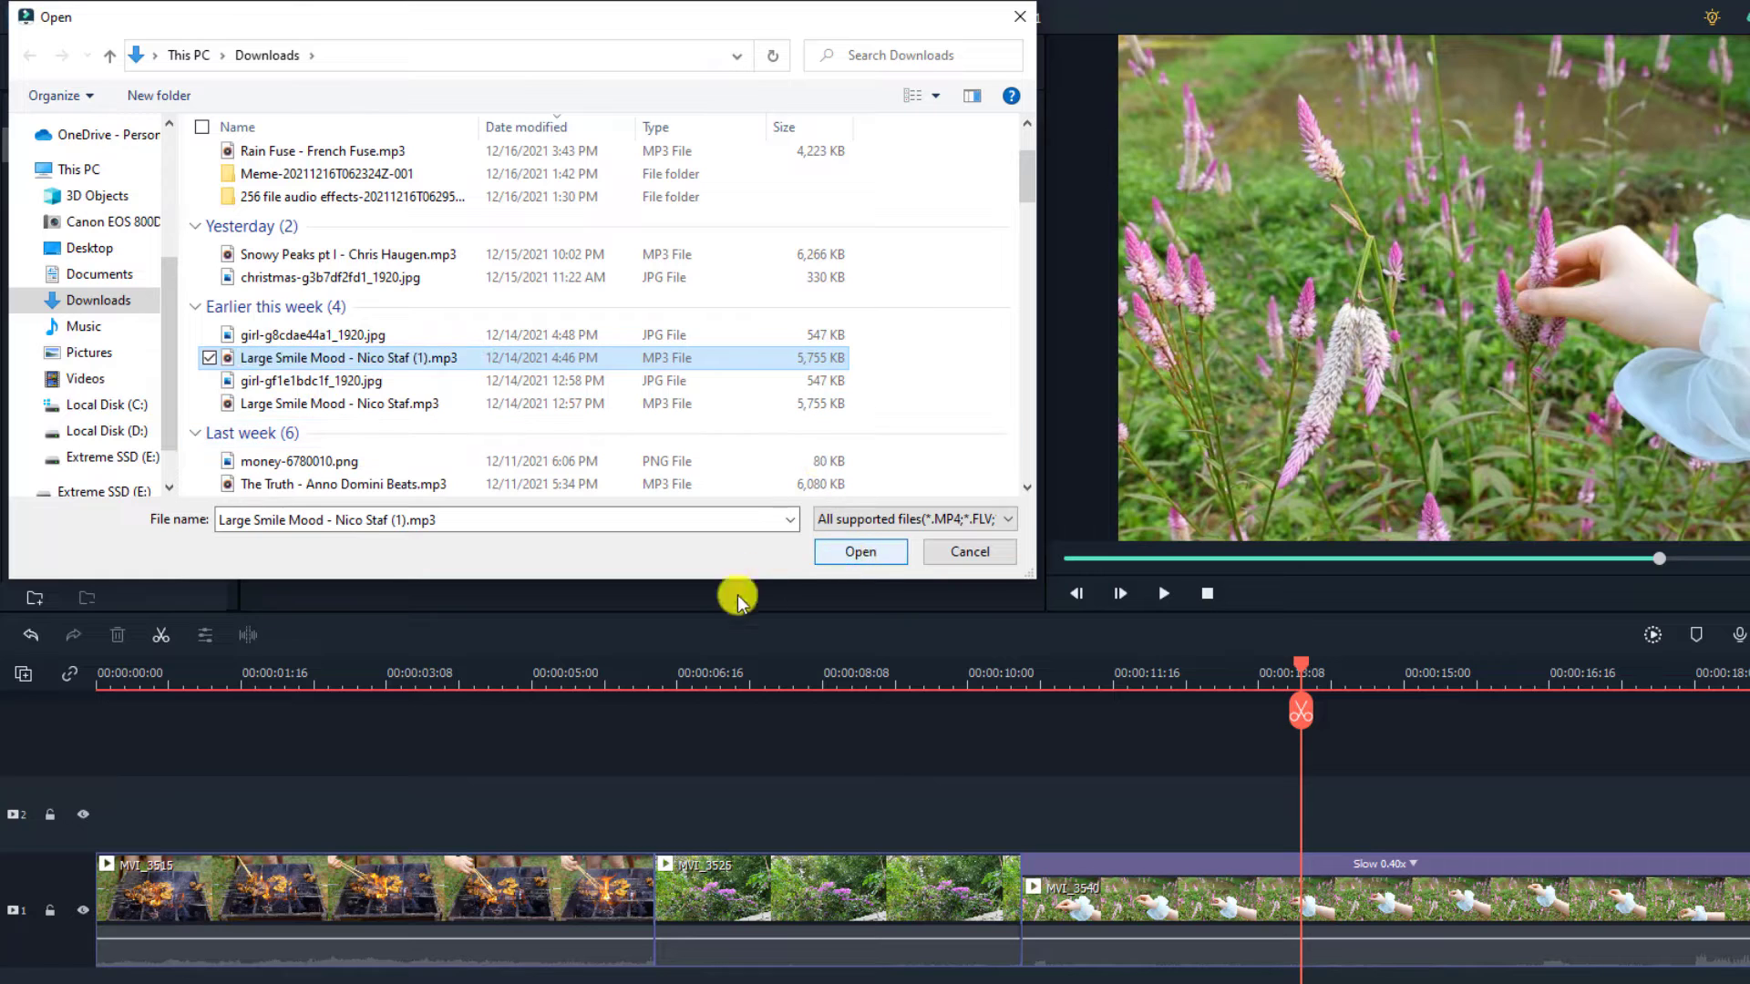
pyautogui.click(855, 553)
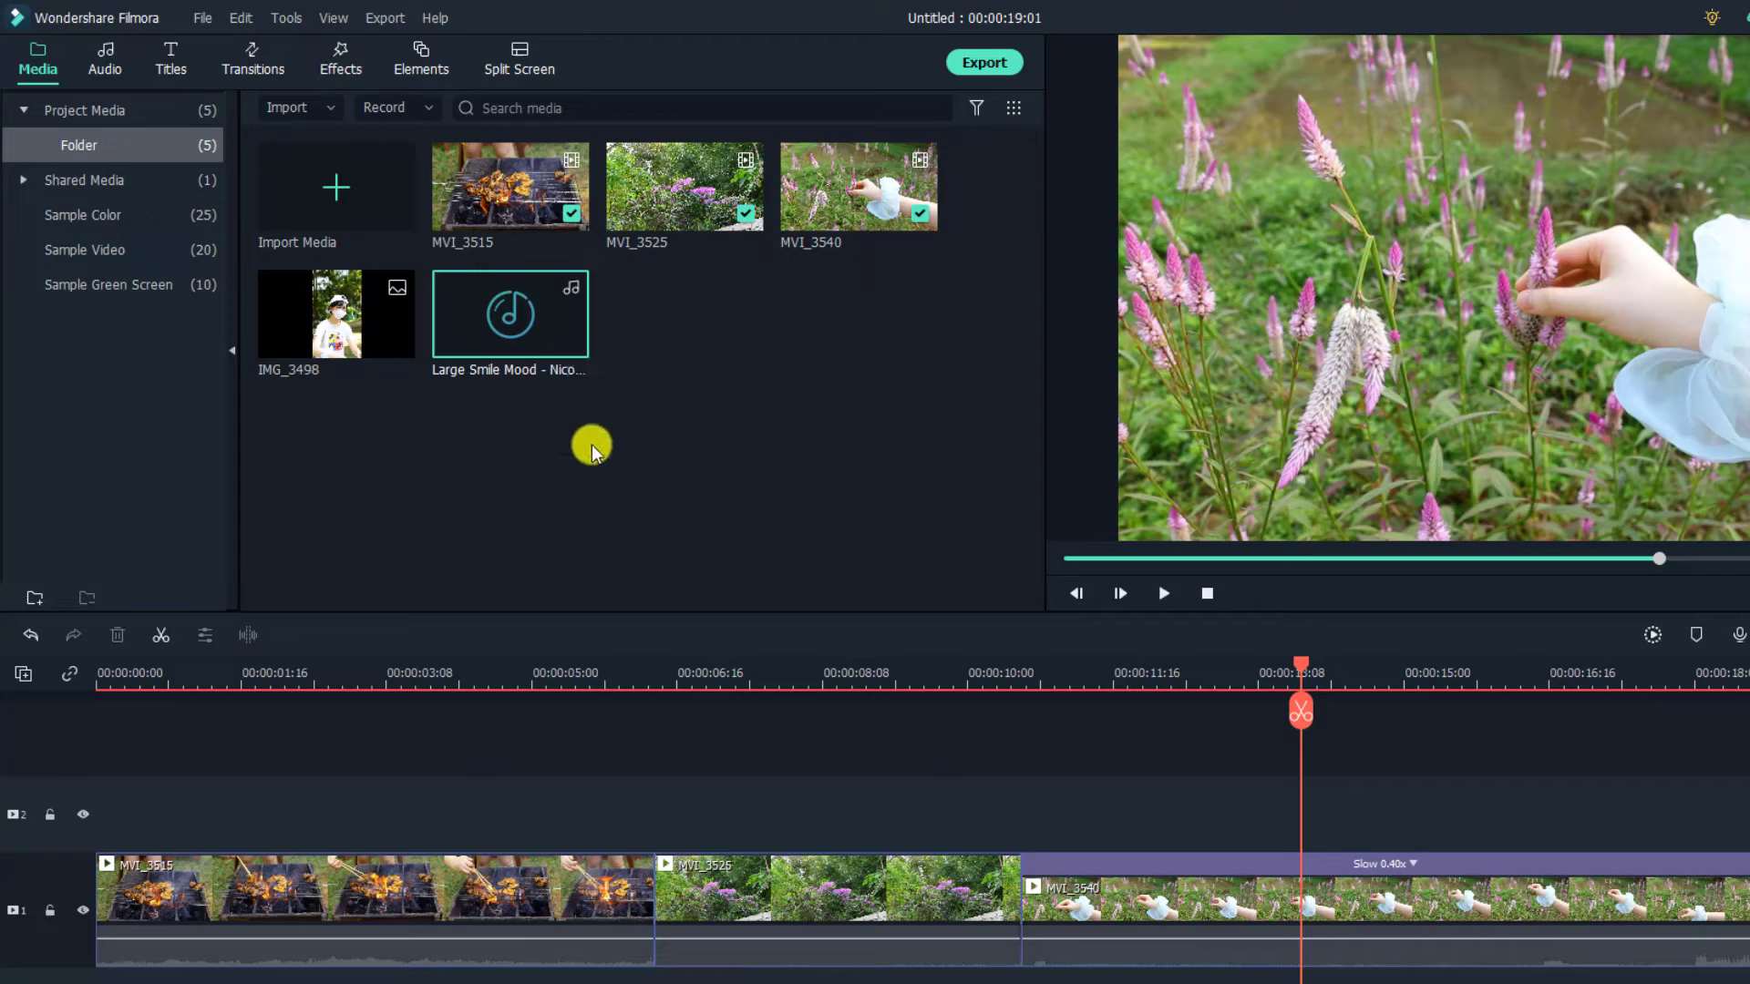
pyautogui.doubleClick(490, 342)
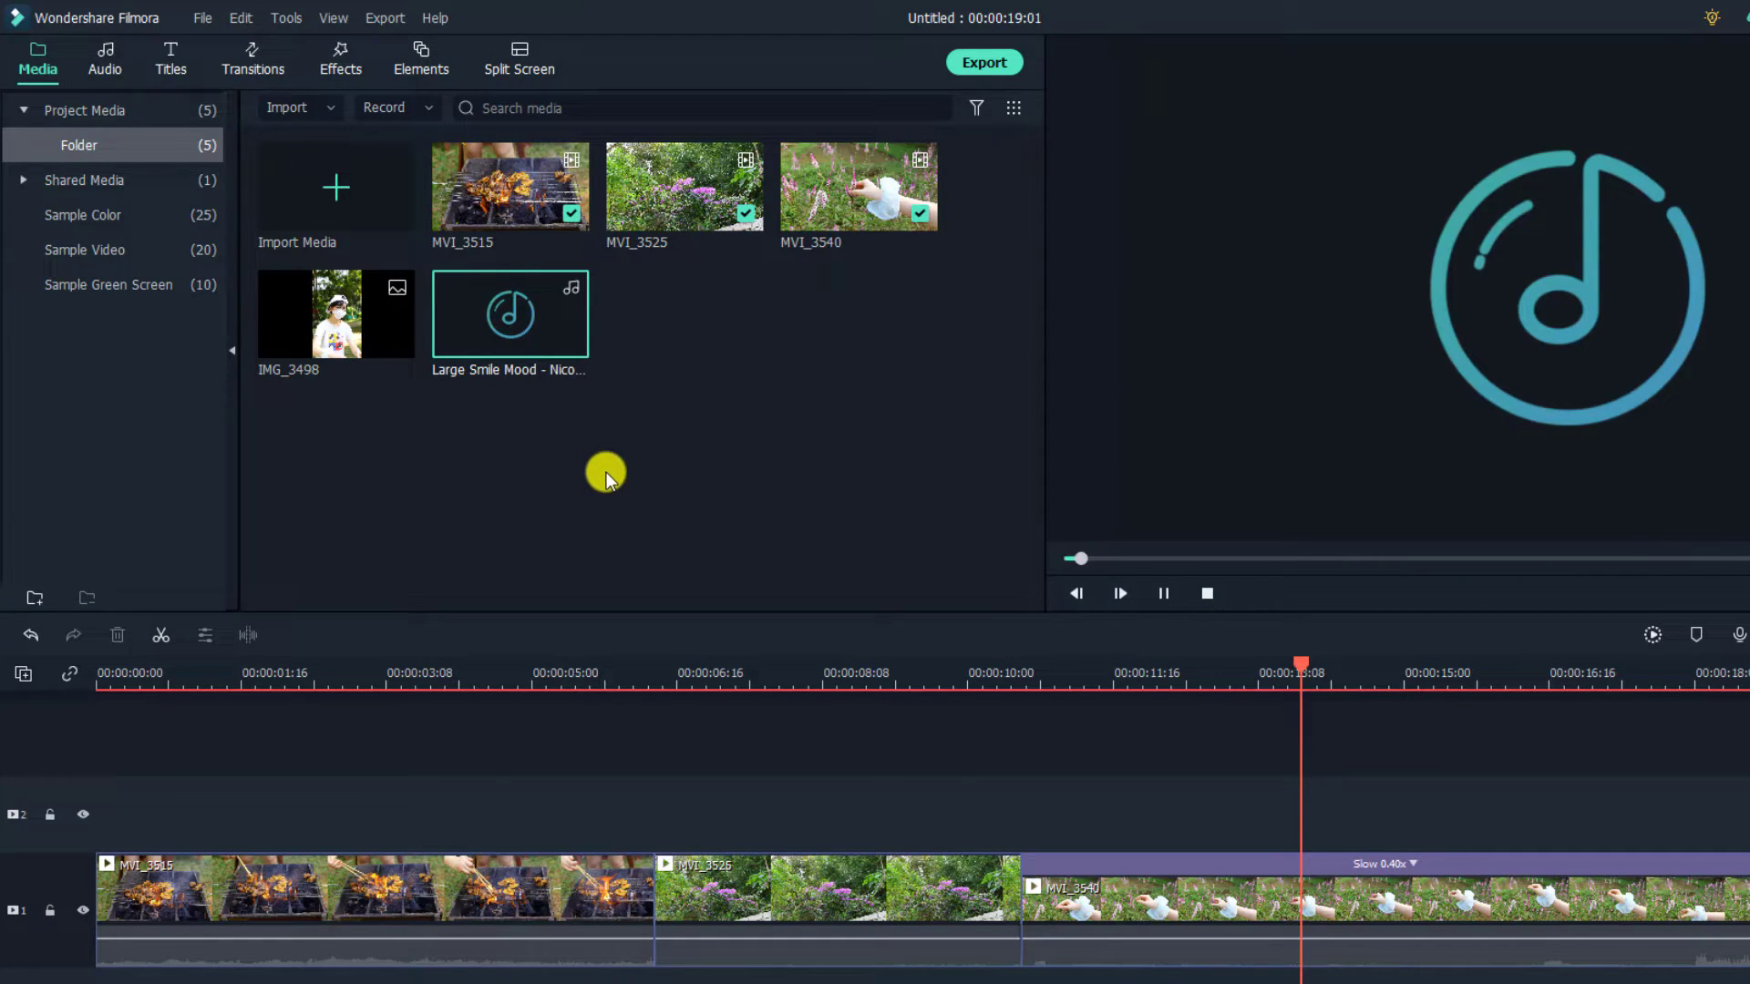
pyautogui.press('space')
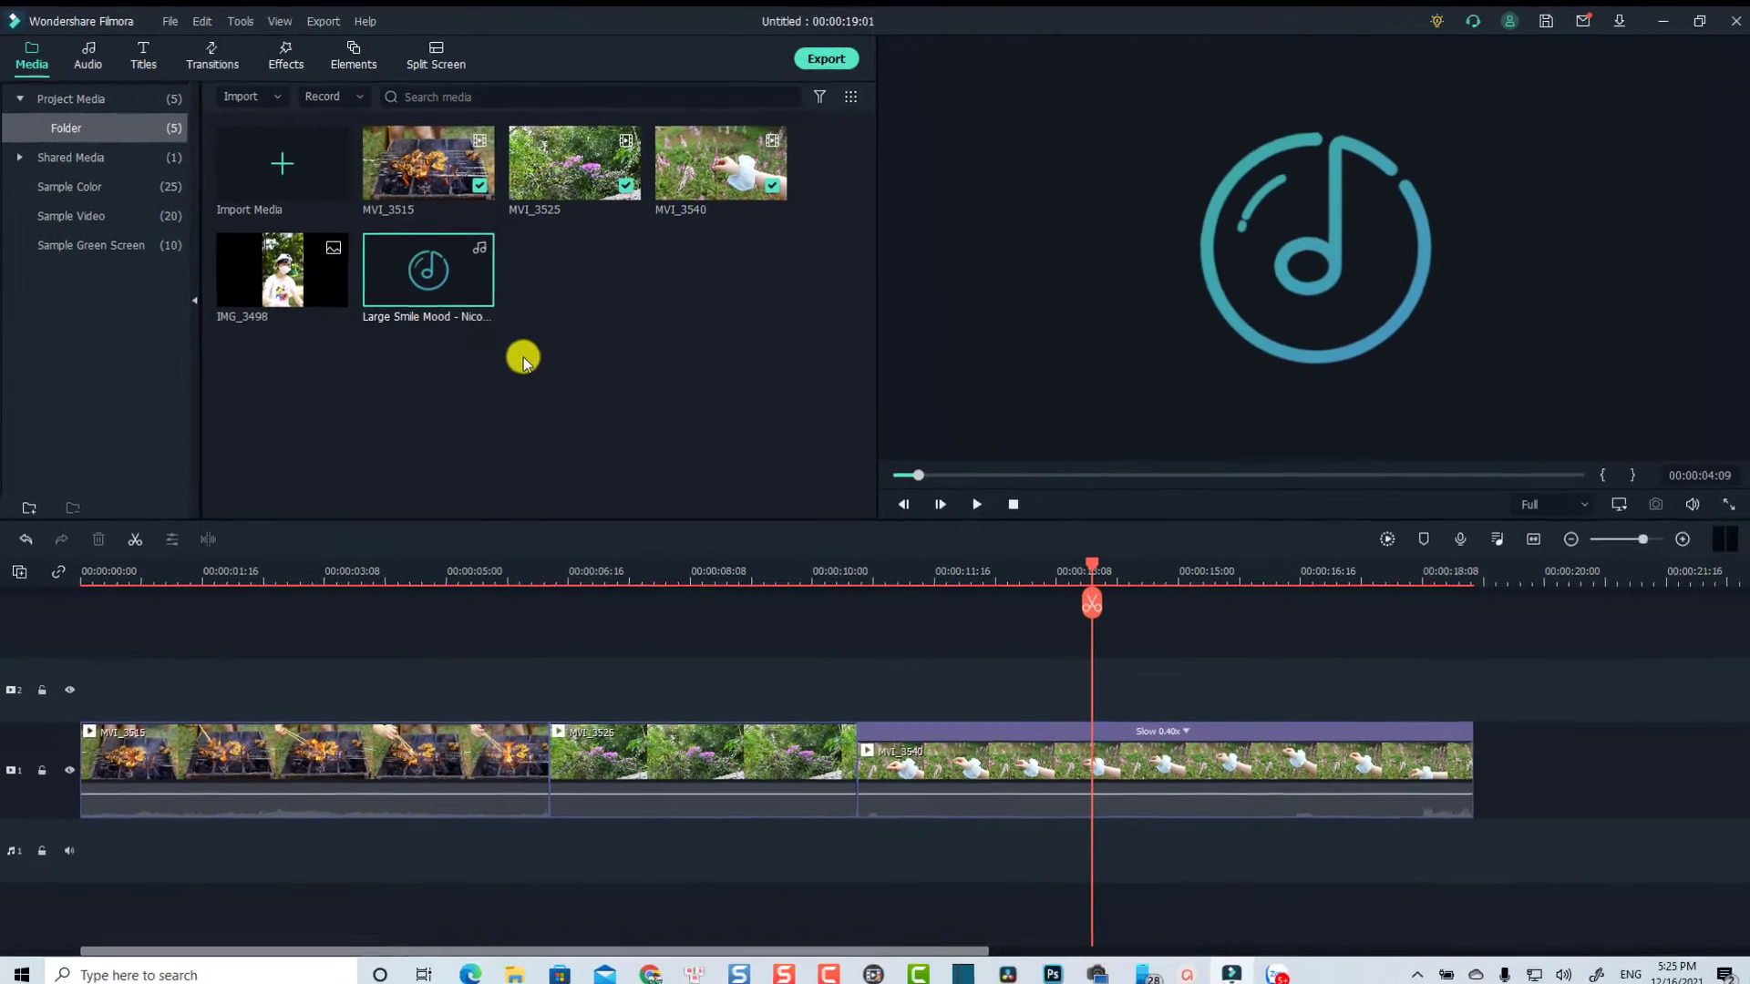
pyautogui.moveTo(440, 287); pyautogui.dragTo(70, 827)
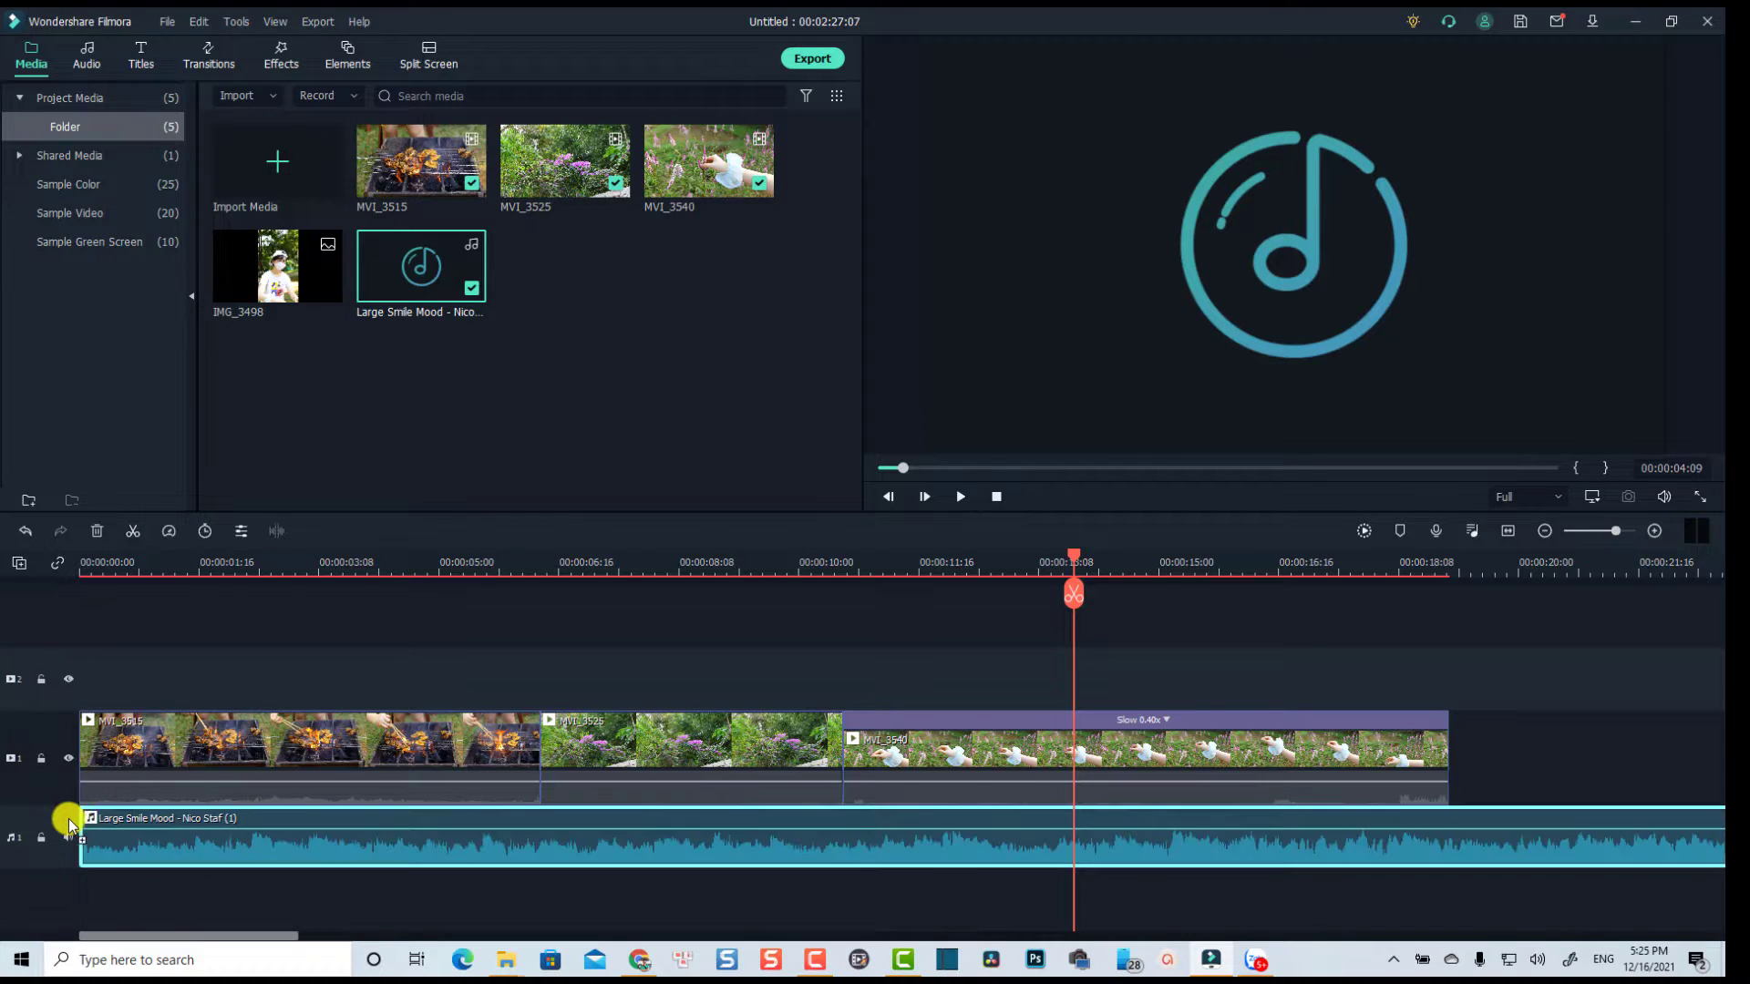
pyautogui.click(1509, 530)
pyautogui.click(502, 851)
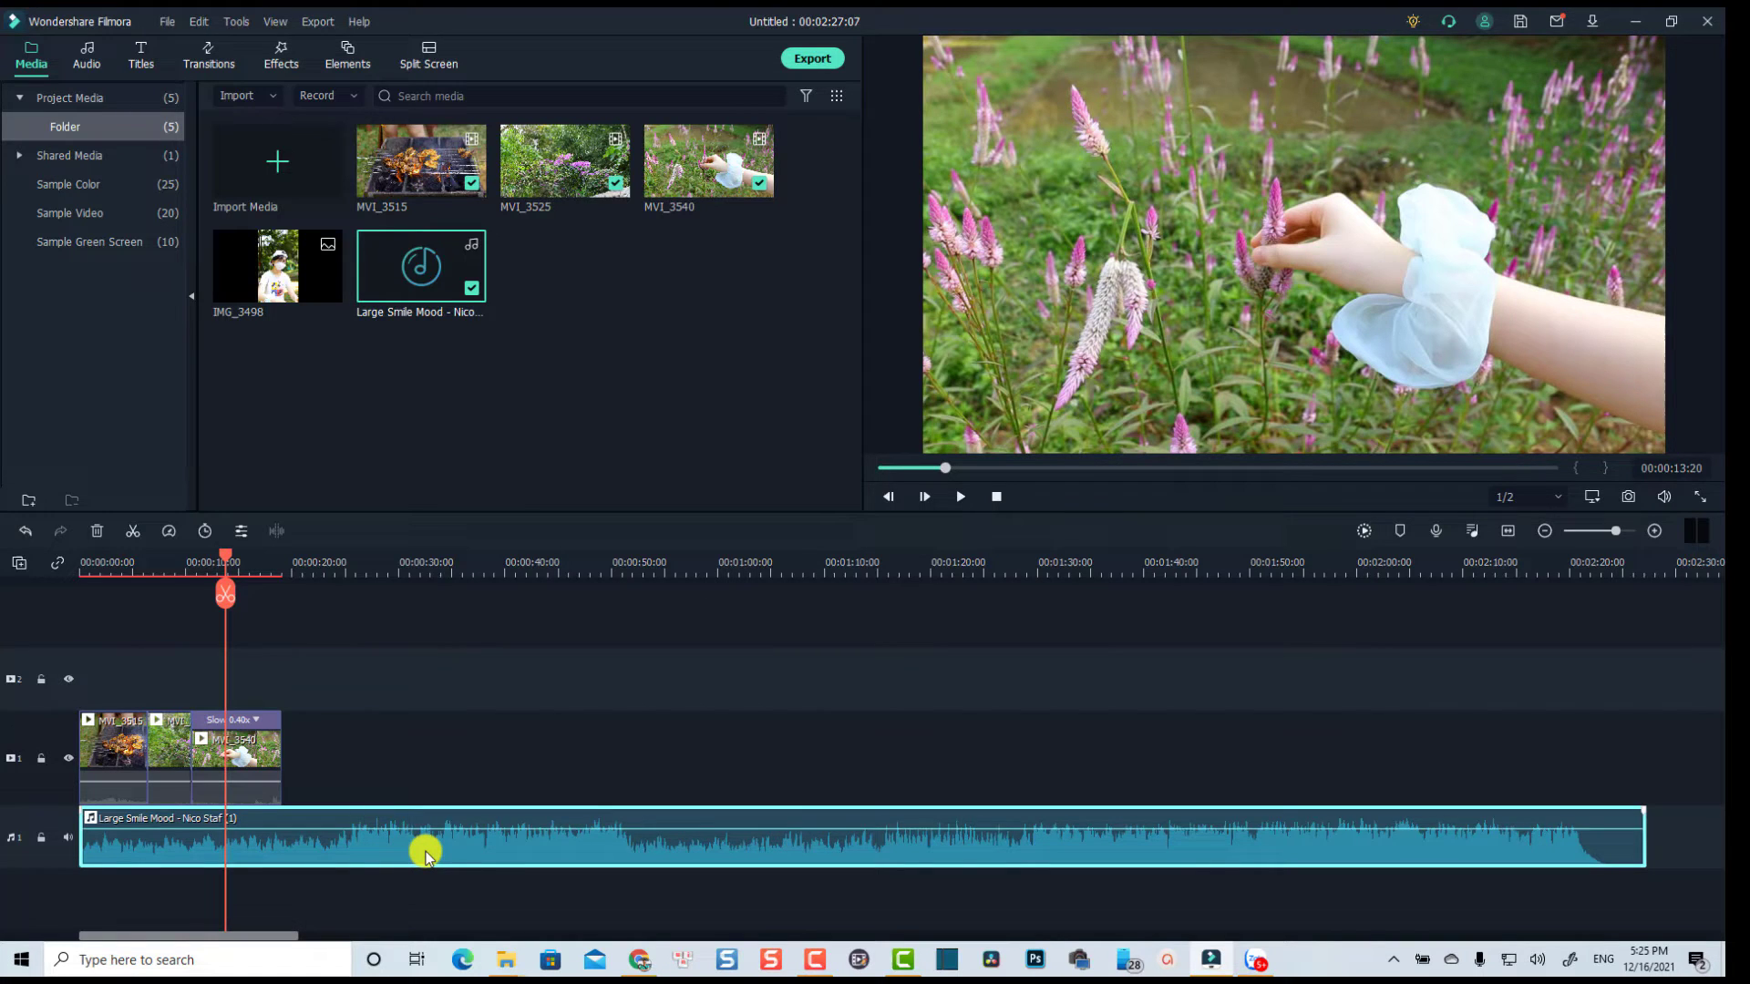
# - Take the music off the timeline and mark it from 25 to 59 seconds
pyautogui.press('Delete')
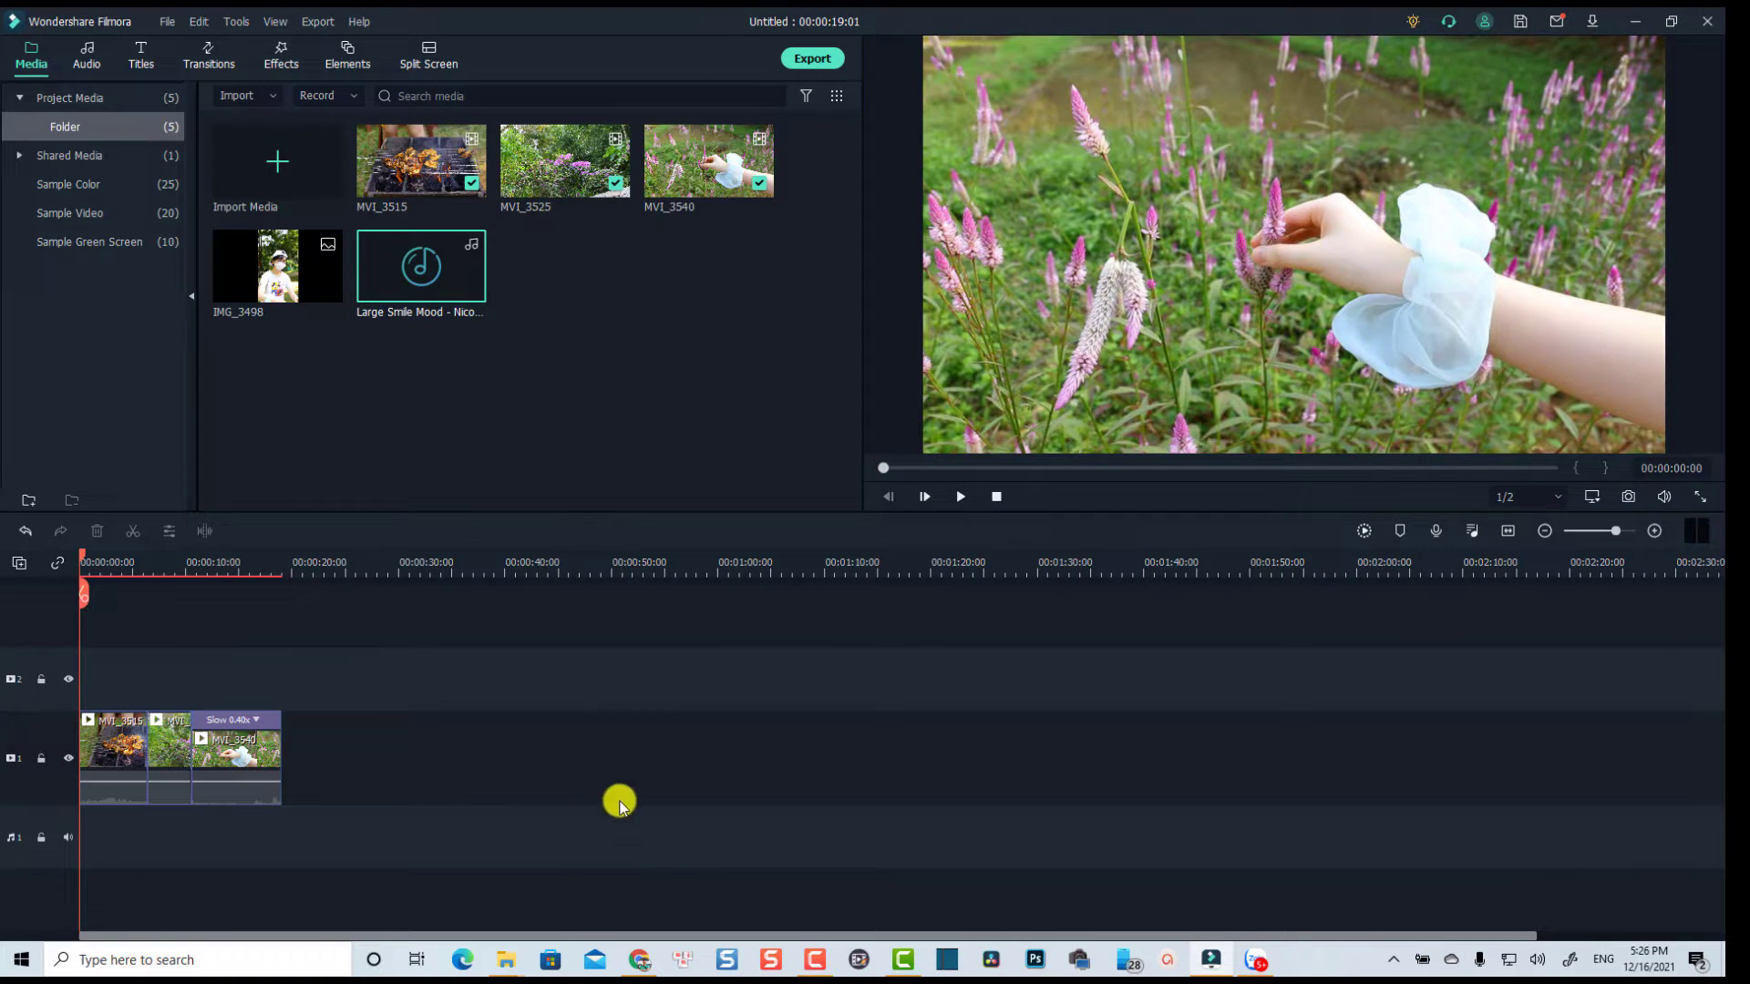
pyautogui.doubleClick(419, 293)
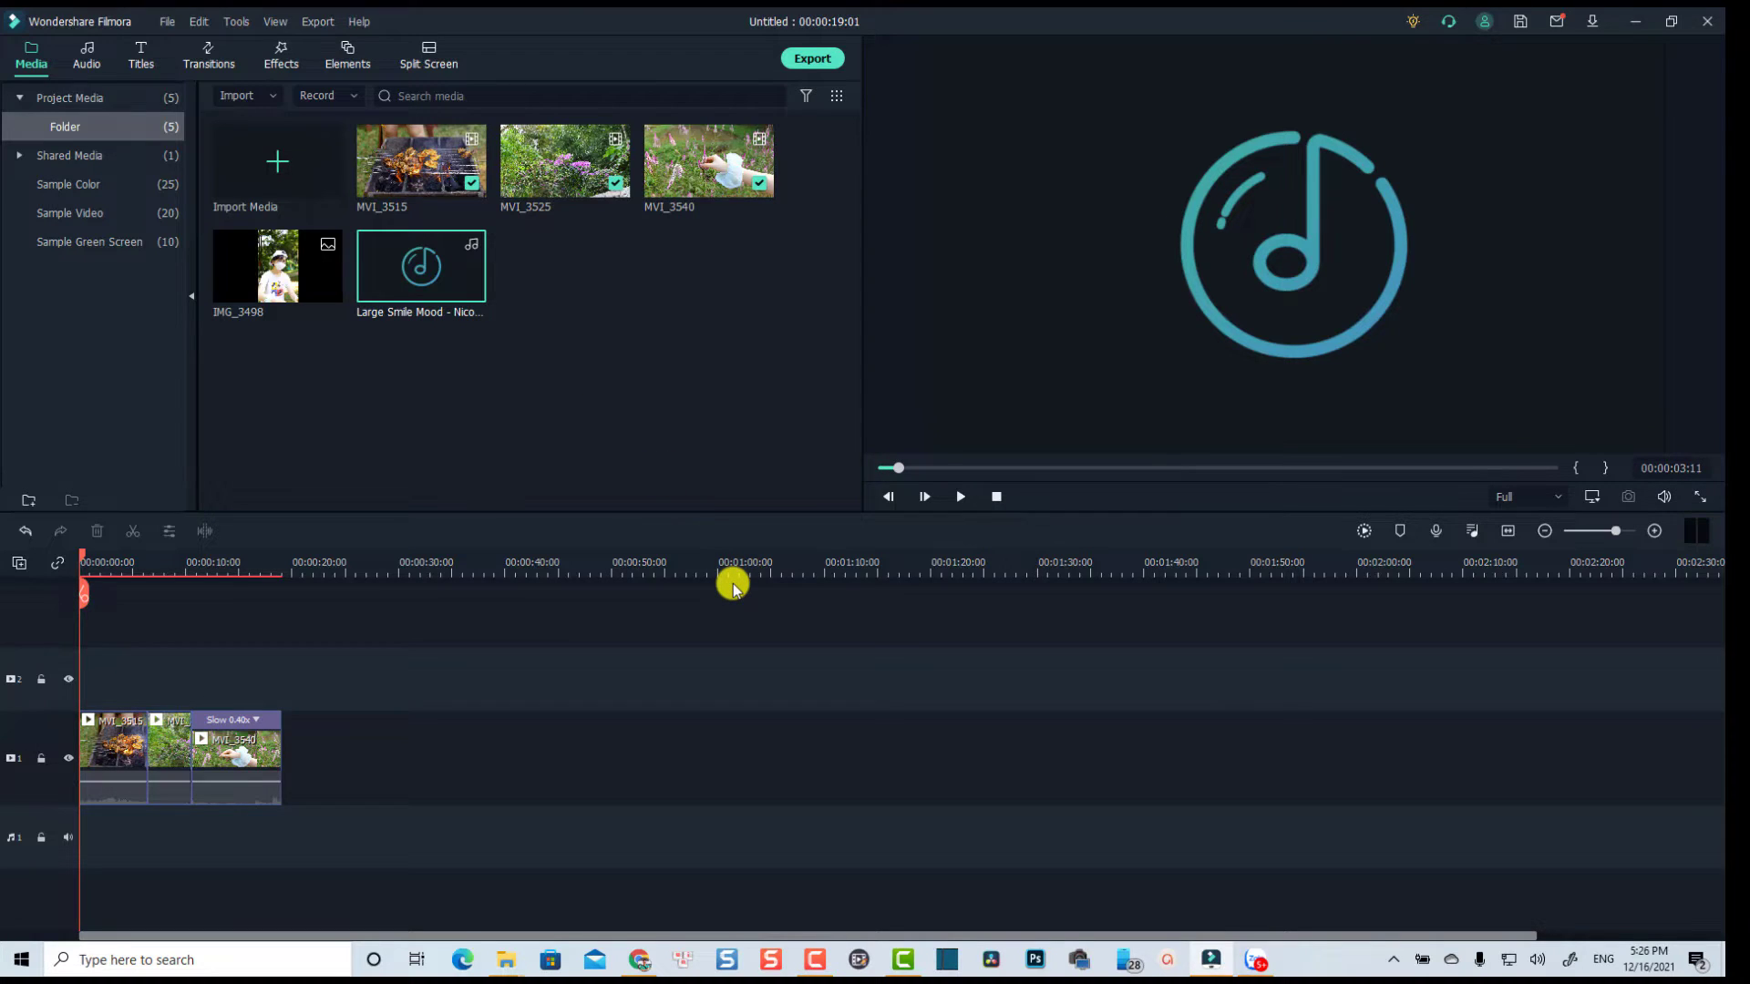
pyautogui.moveTo(898, 469); pyautogui.dragTo(999, 469)
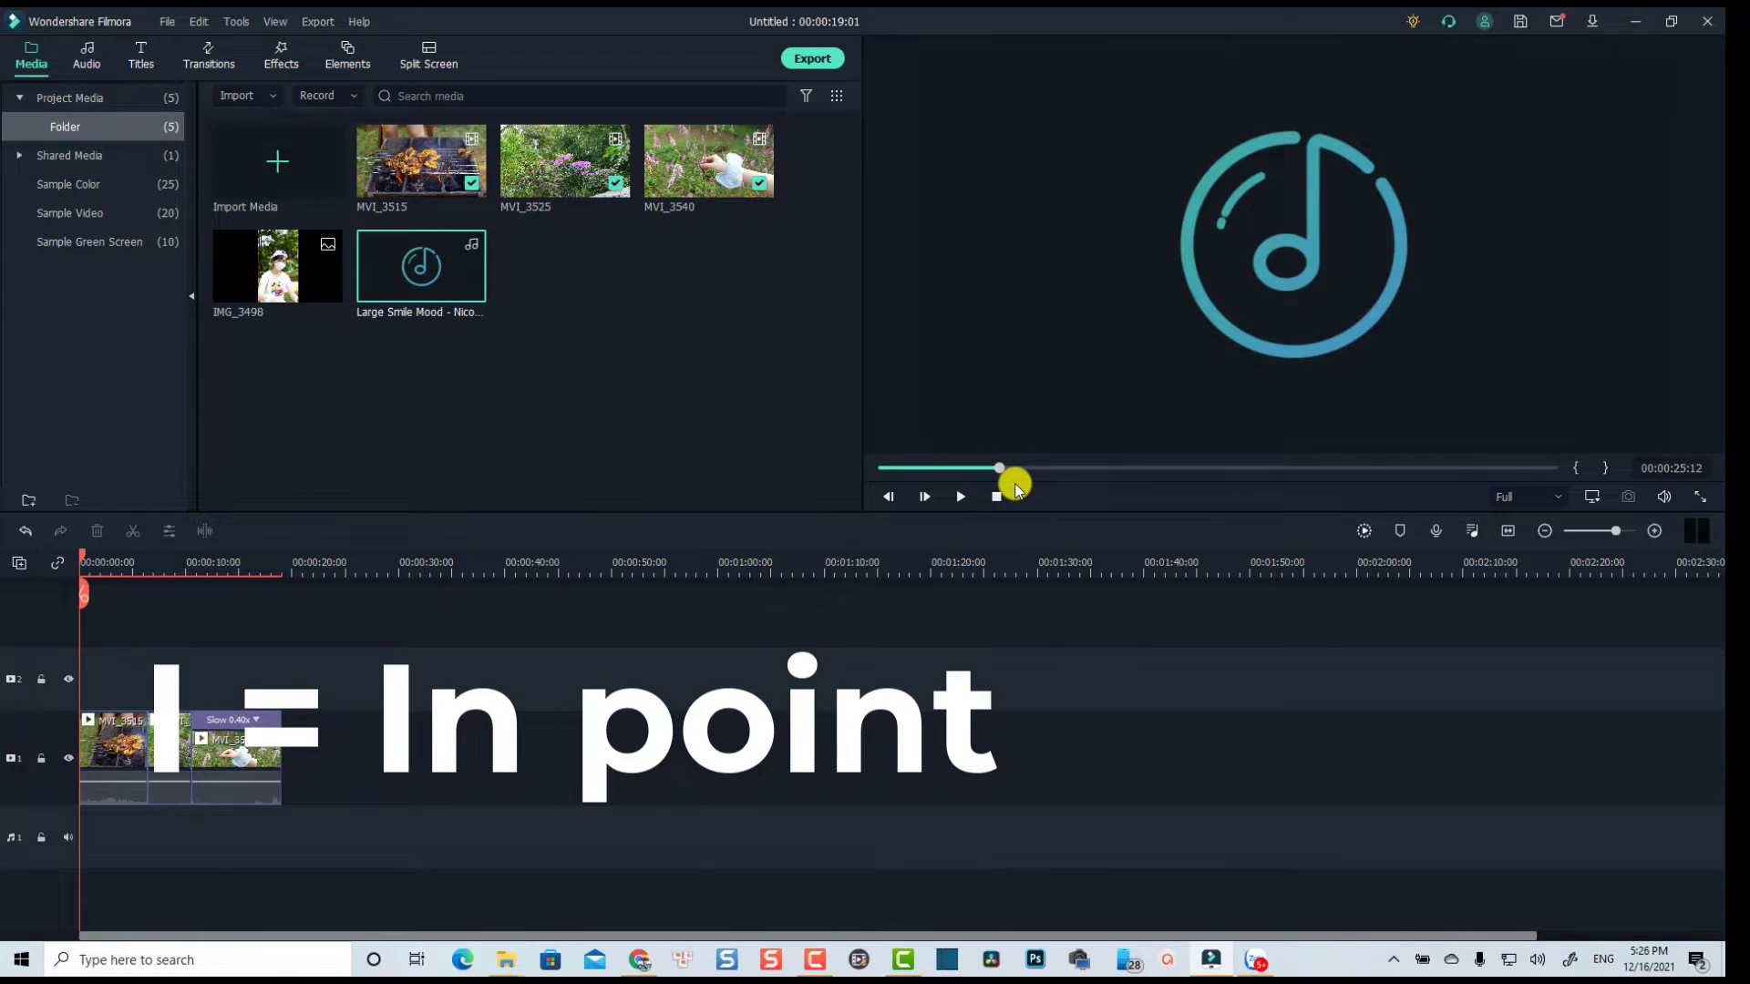
pyautogui.press('i')
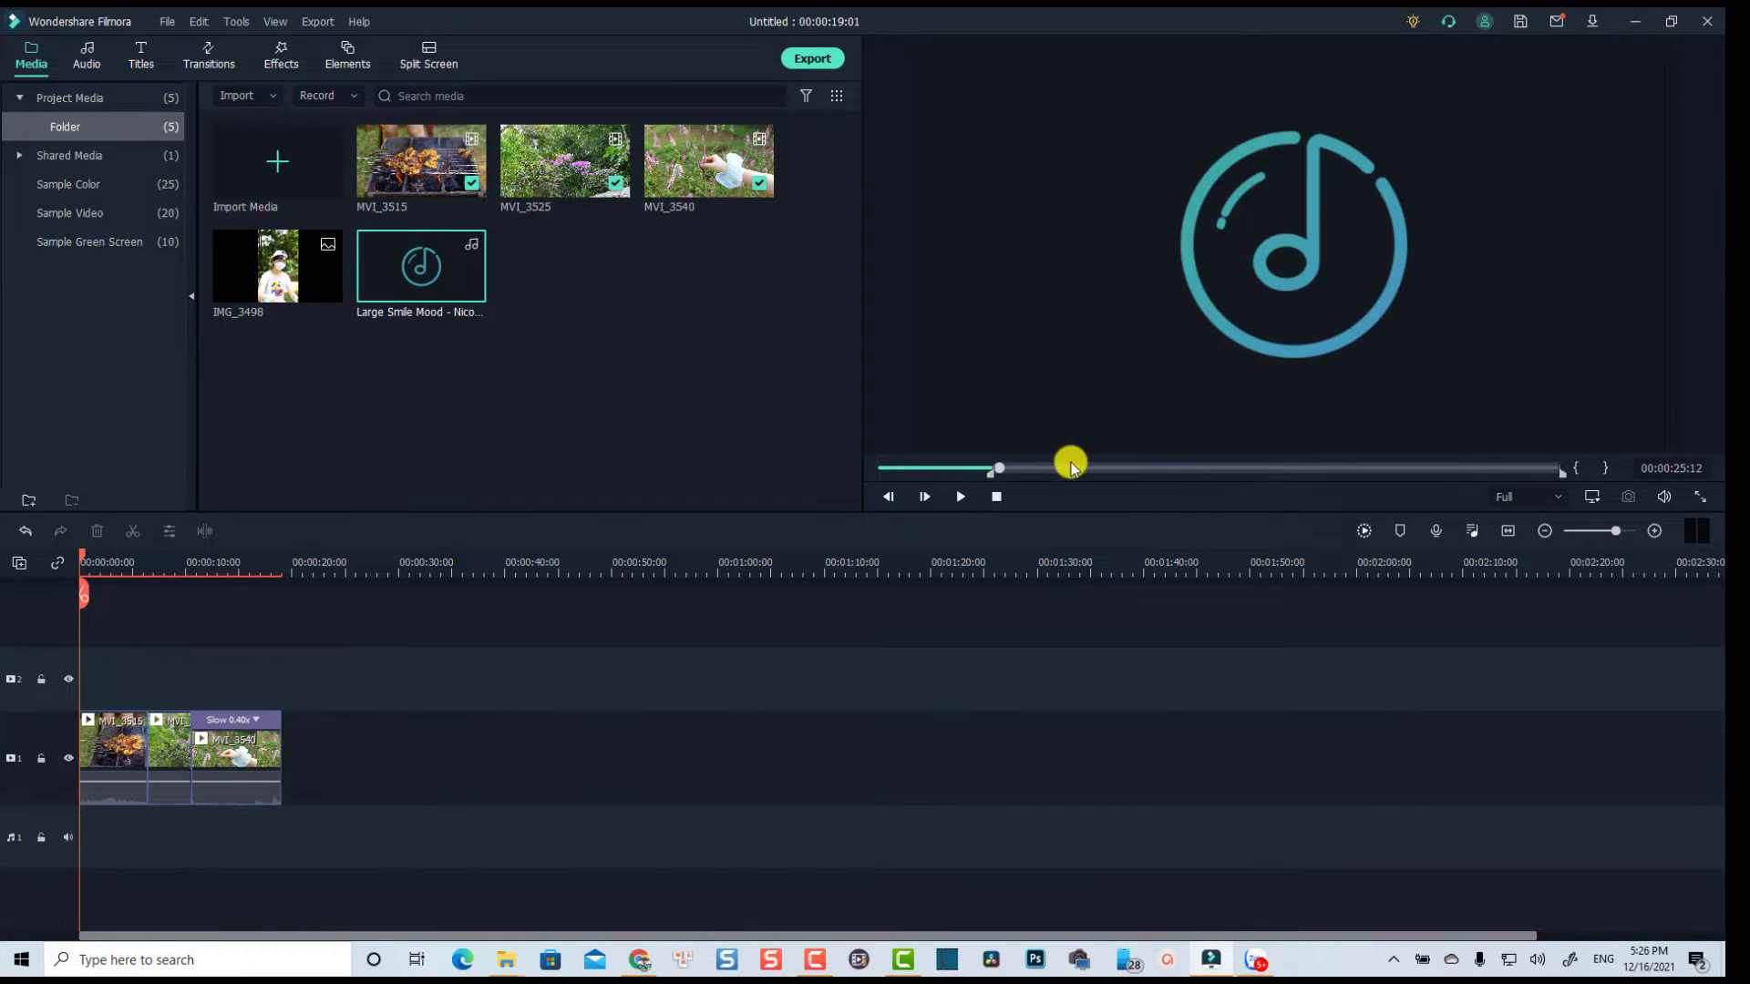
pyautogui.click(1156, 468)
pyautogui.press('o')
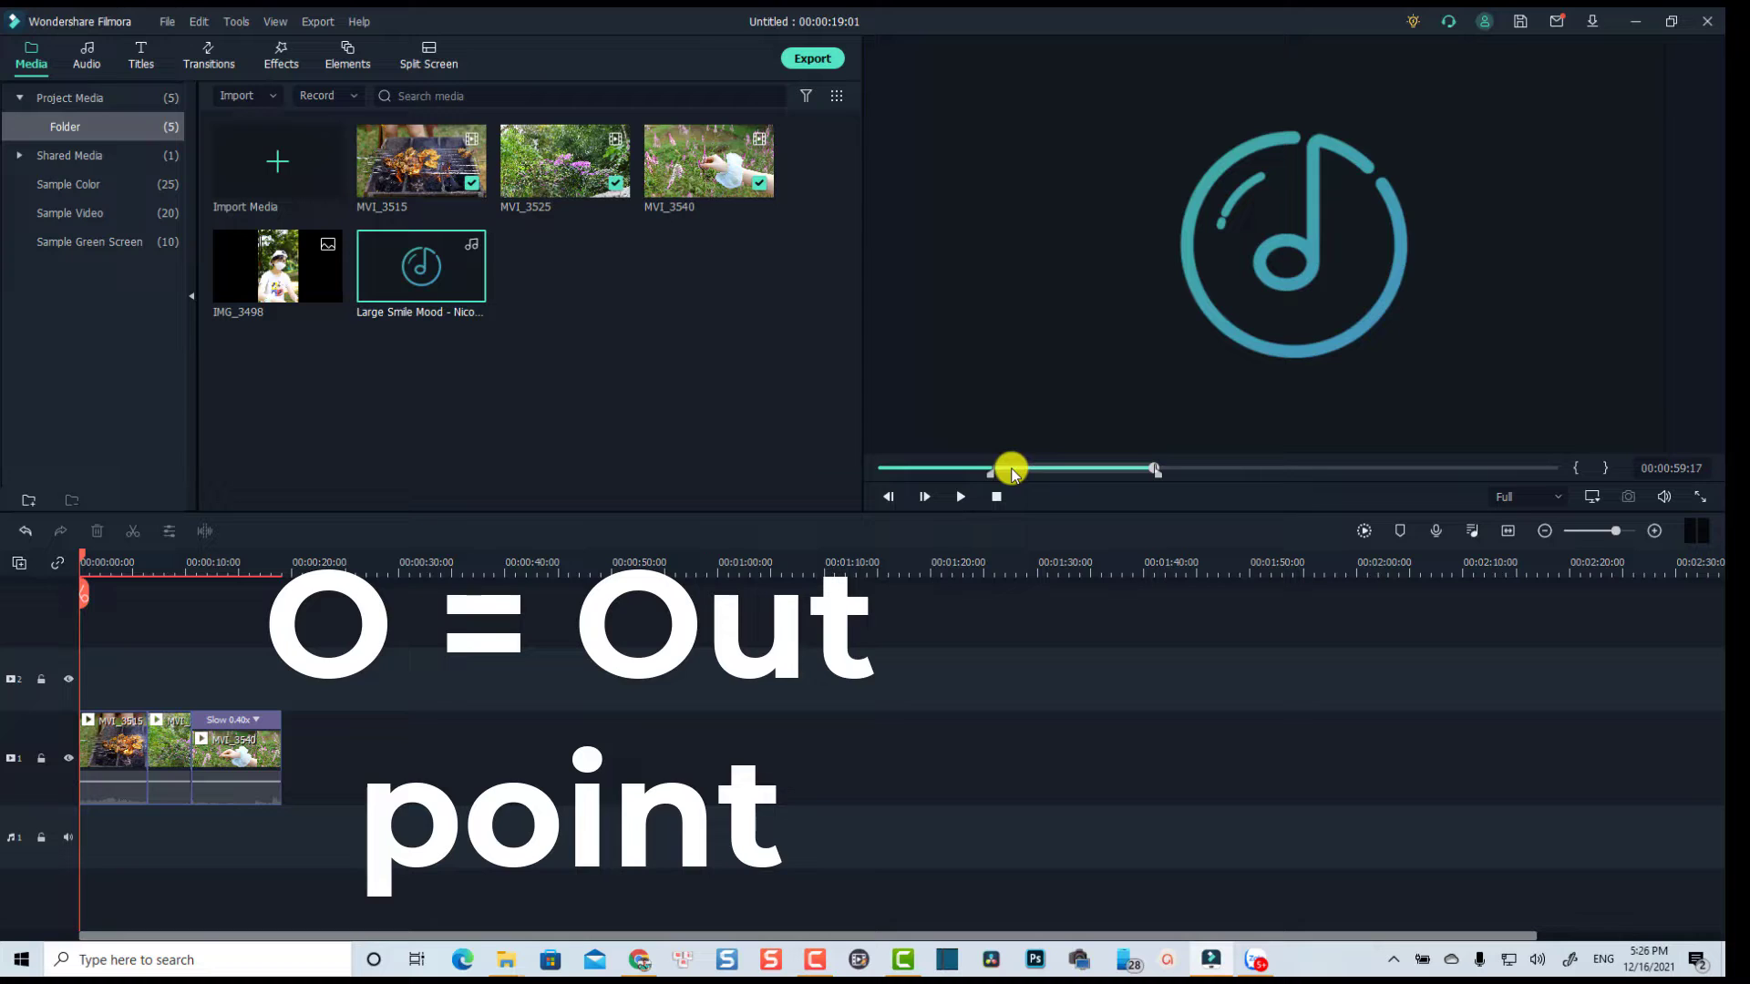
# - Play the marked section, then replay the music from about 24 seconds
pyautogui.click(961, 497)
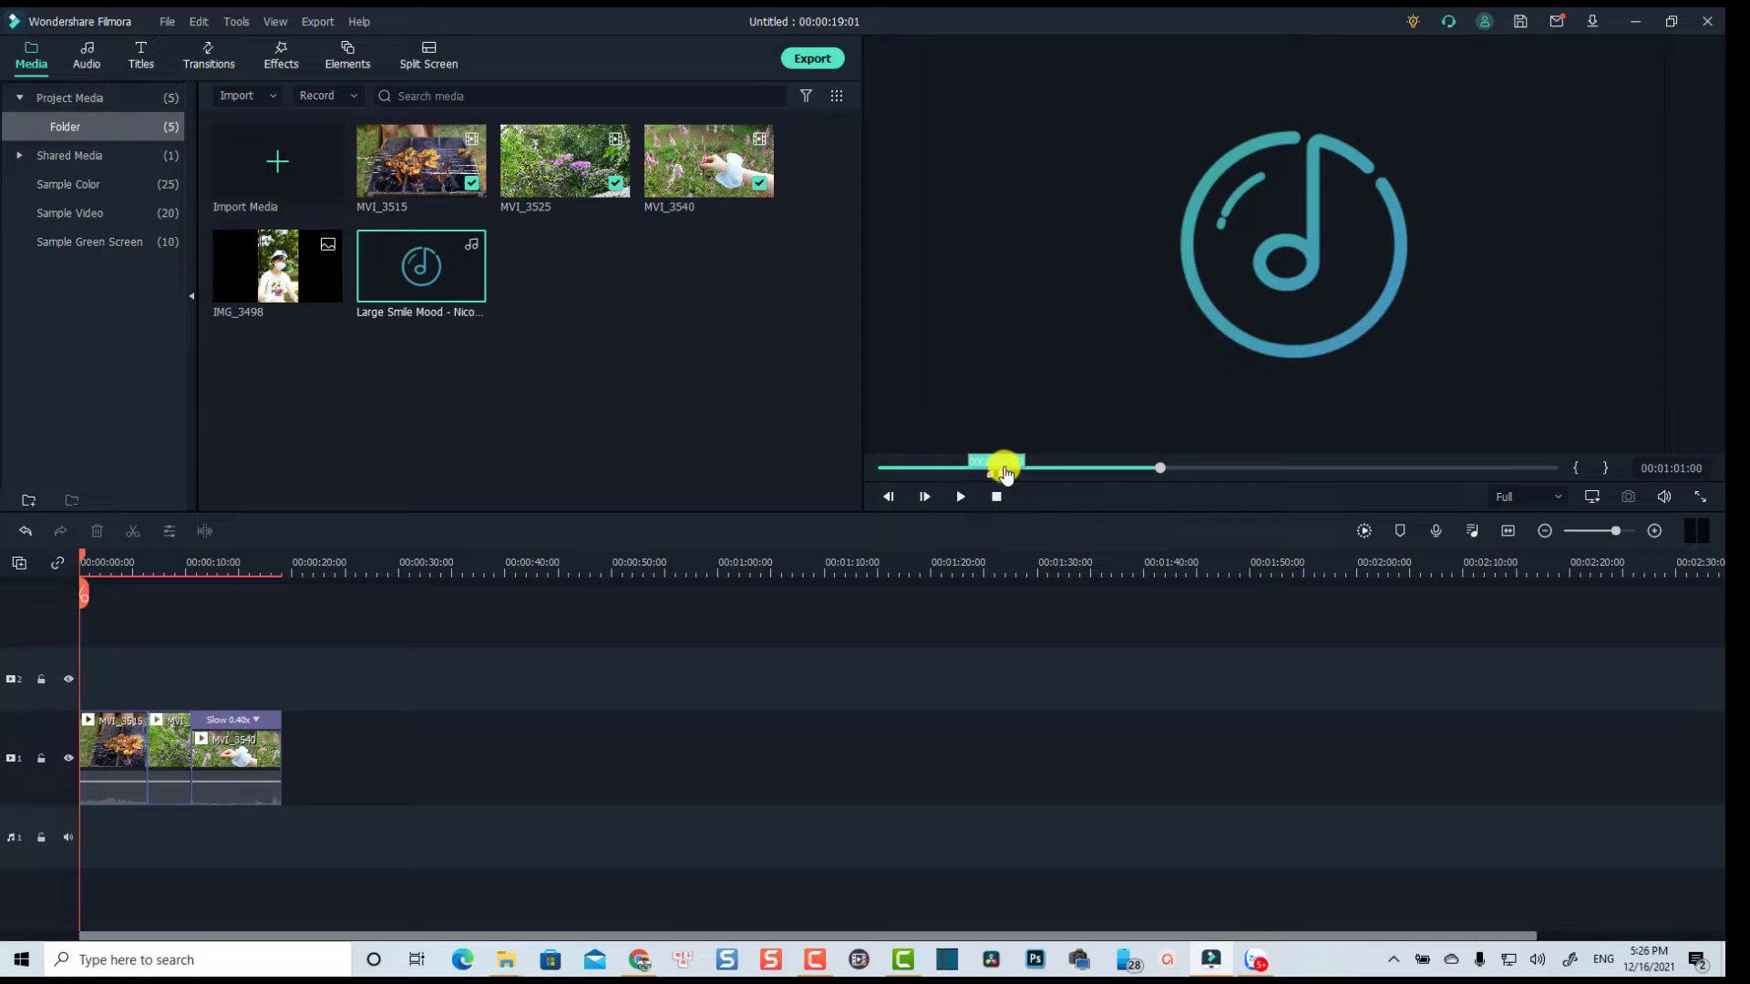
pyautogui.press('space')
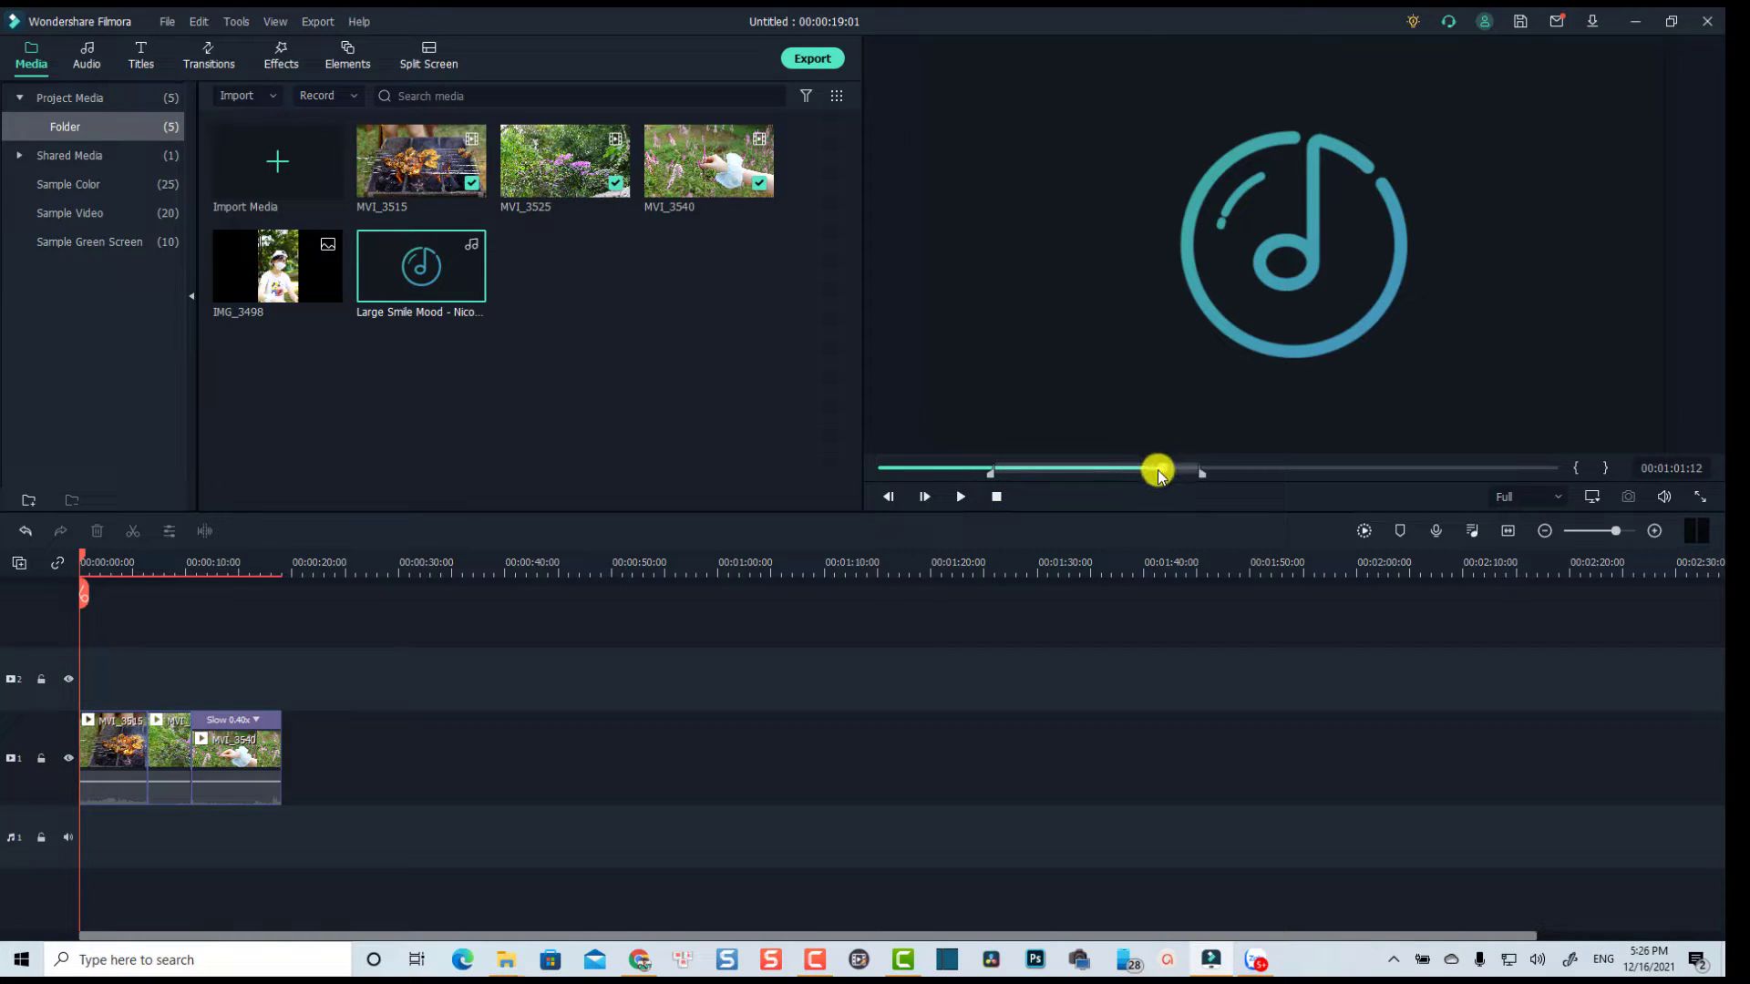
pyautogui.moveTo(1162, 471); pyautogui.dragTo(996, 471)
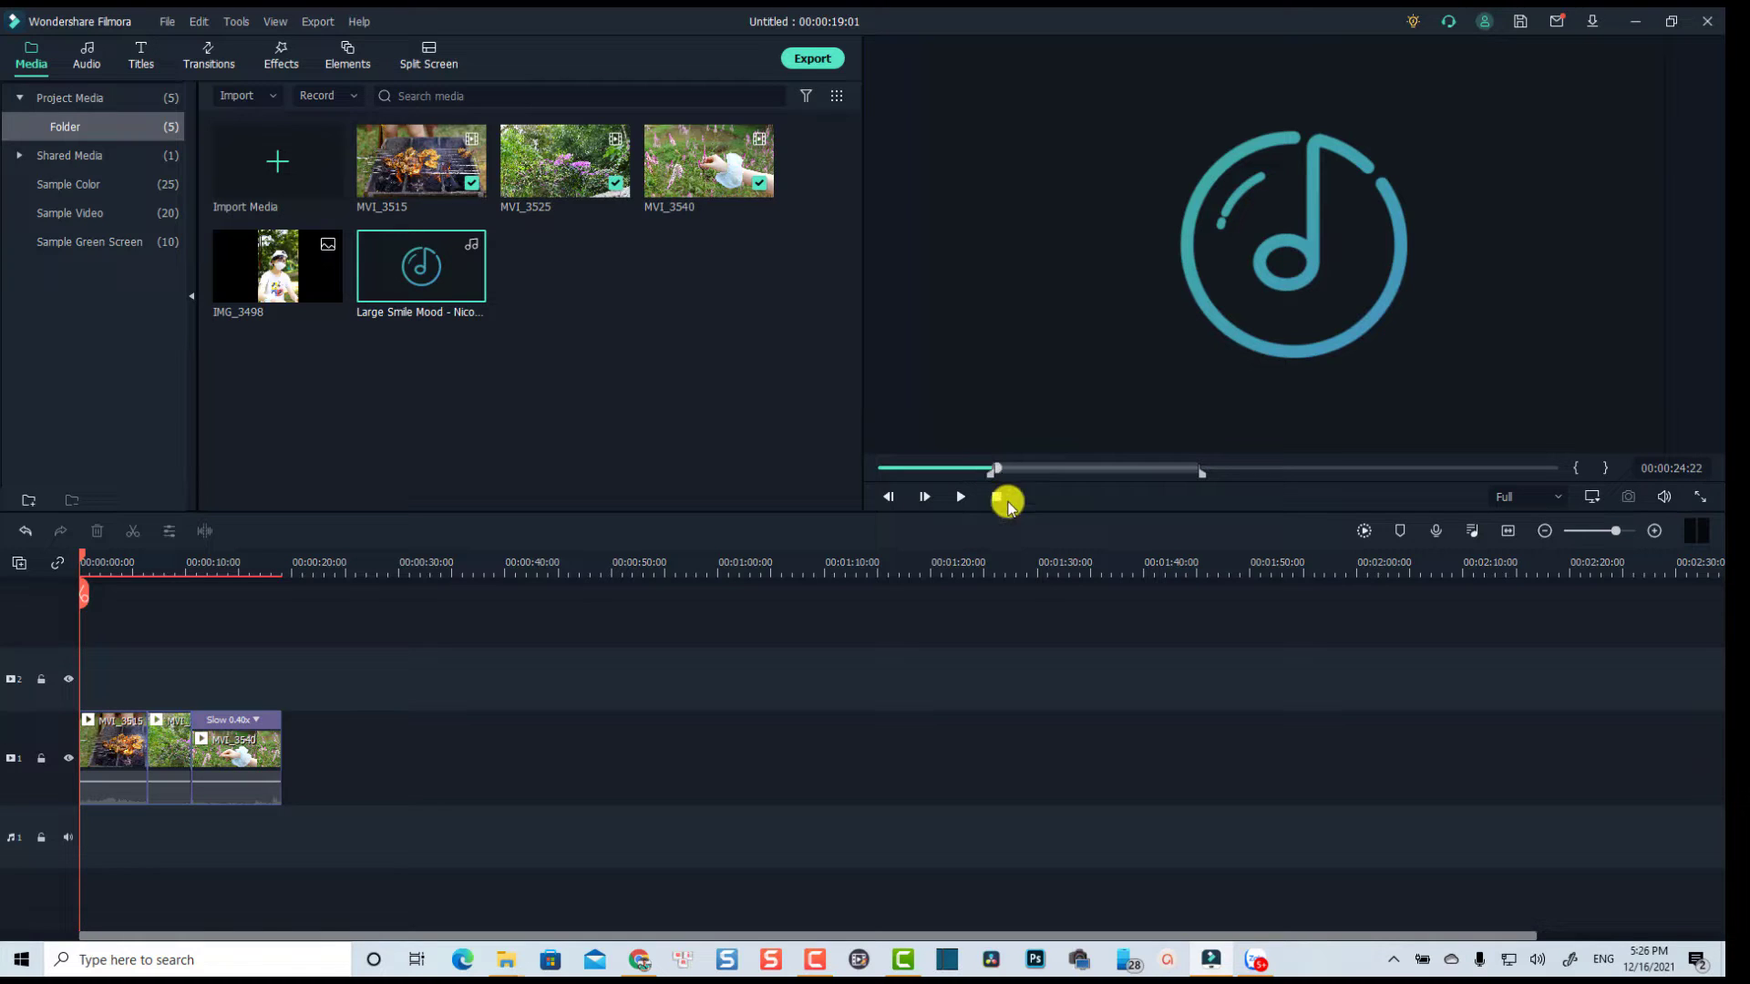
pyautogui.press('space')
# - Place Large Smile Mood at the start of the audio track, trimmed to end at 00:00:19:01
pyautogui.moveTo(1152, 299); pyautogui.dragTo(77, 837)
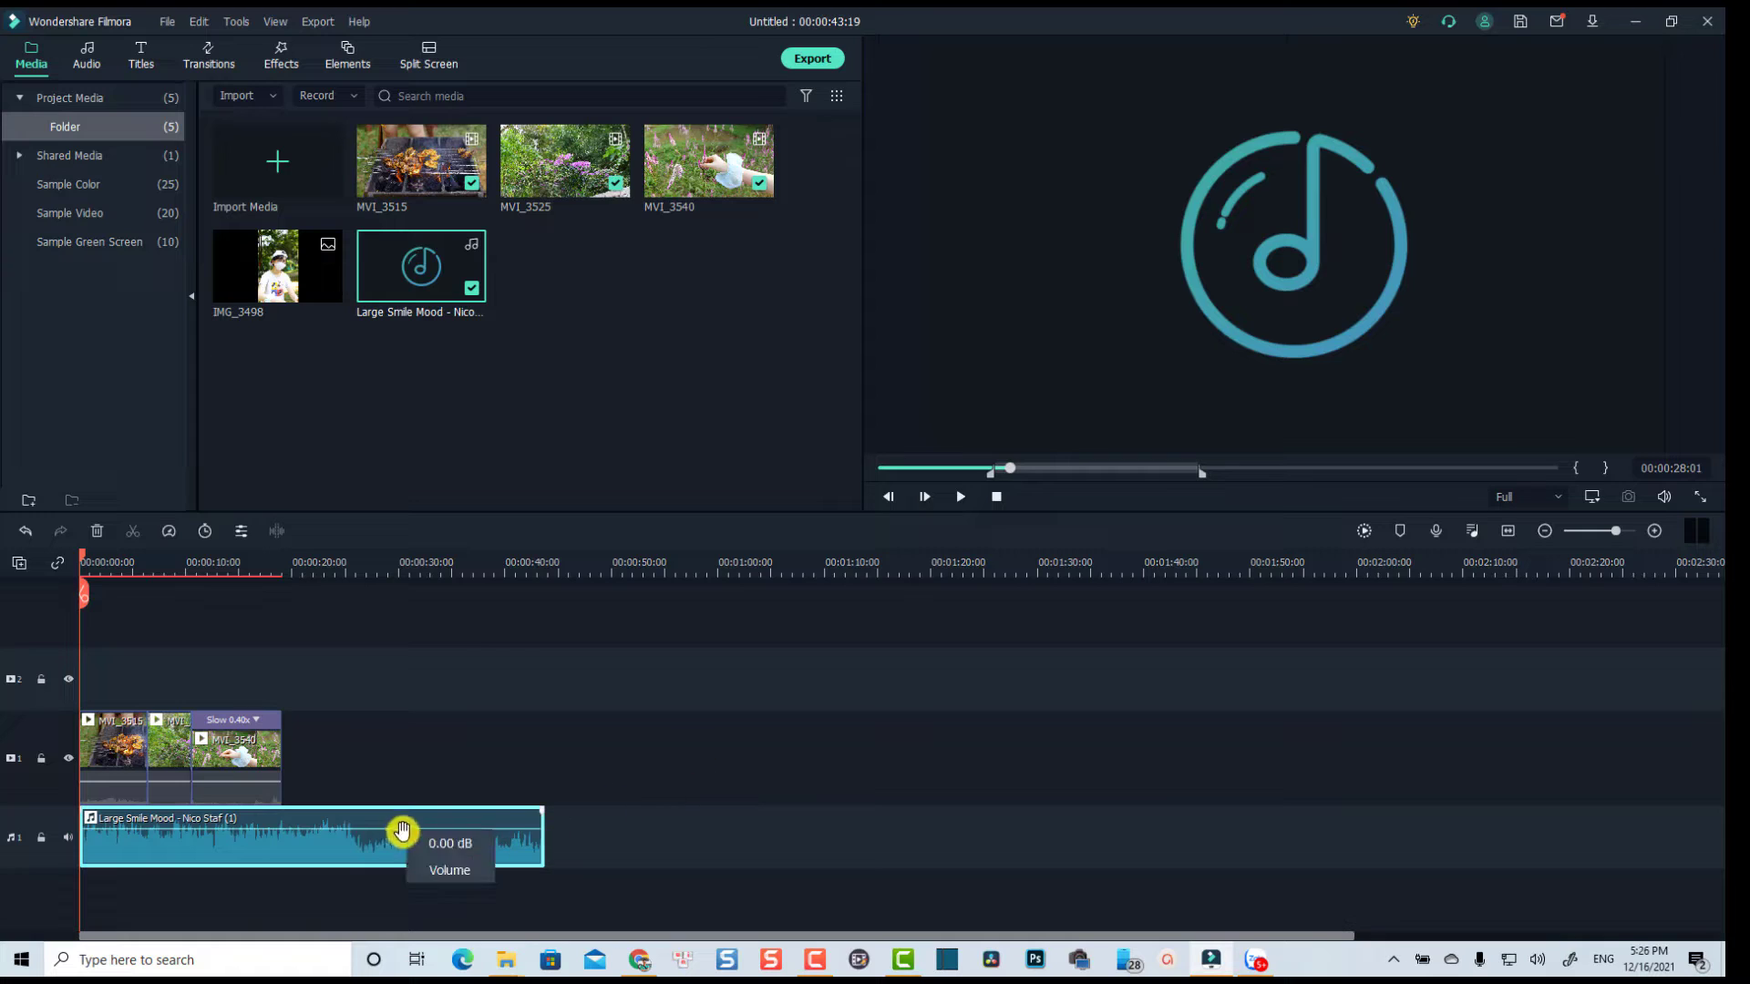
pyautogui.click(1507, 530)
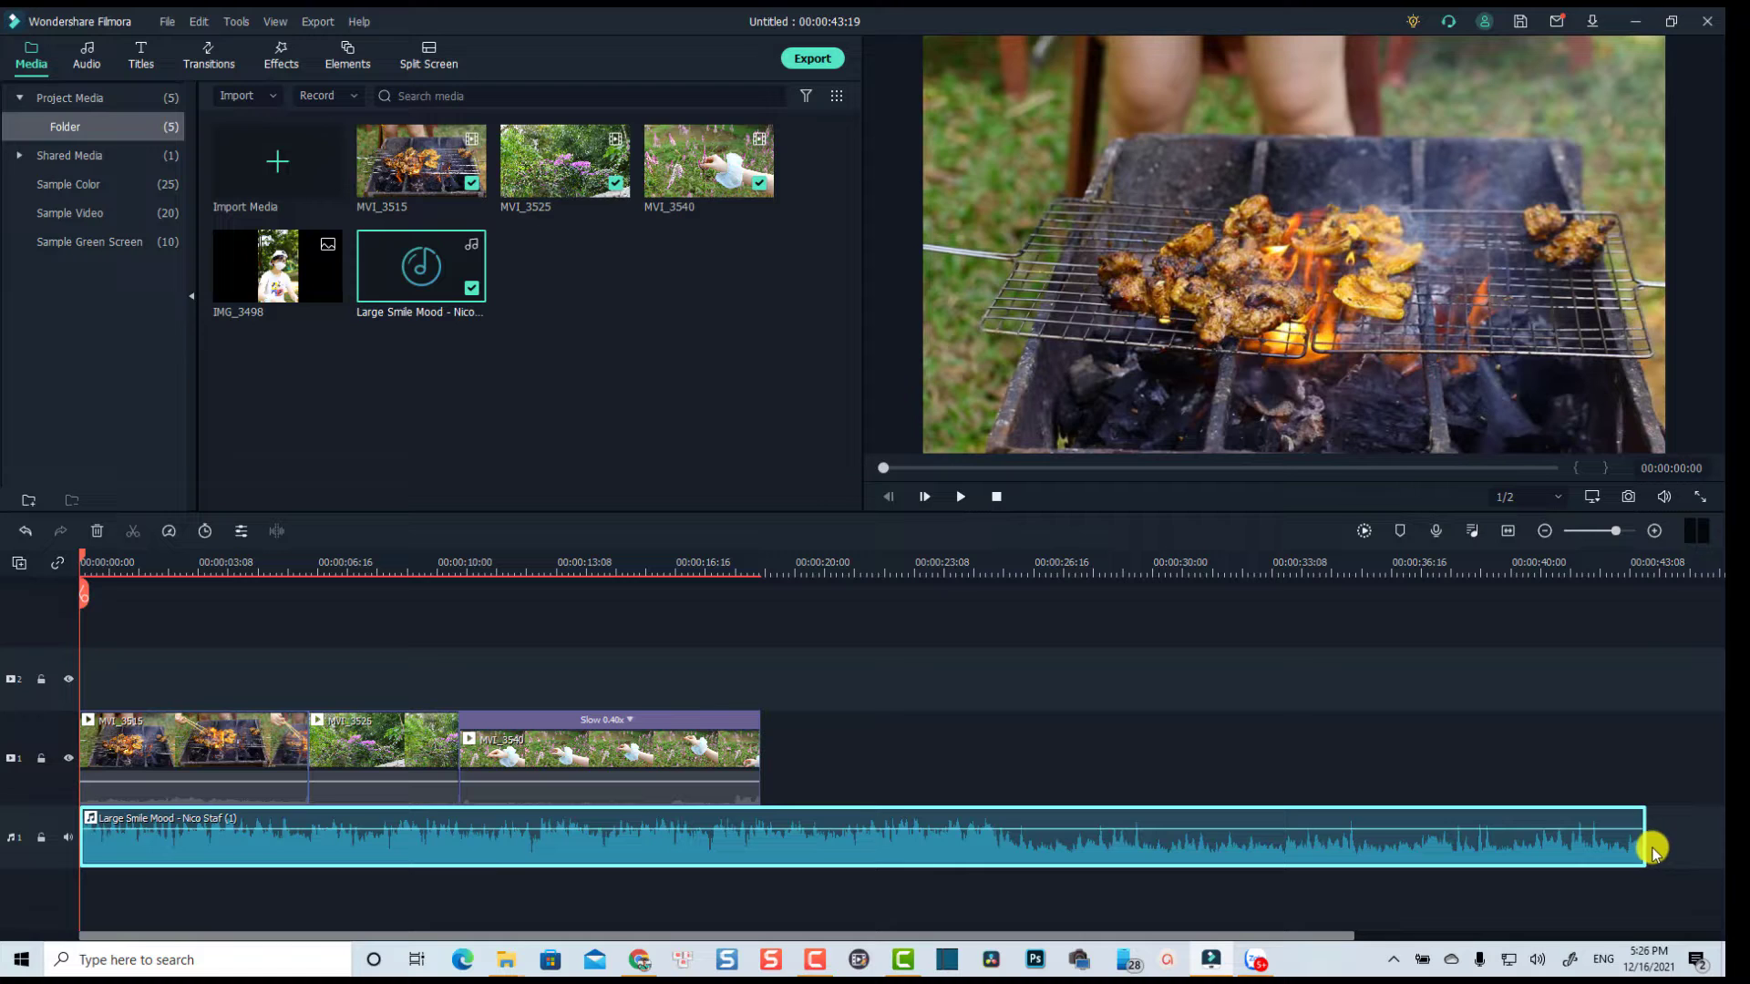
pyautogui.moveTo(1645, 848); pyautogui.dragTo(759, 850)
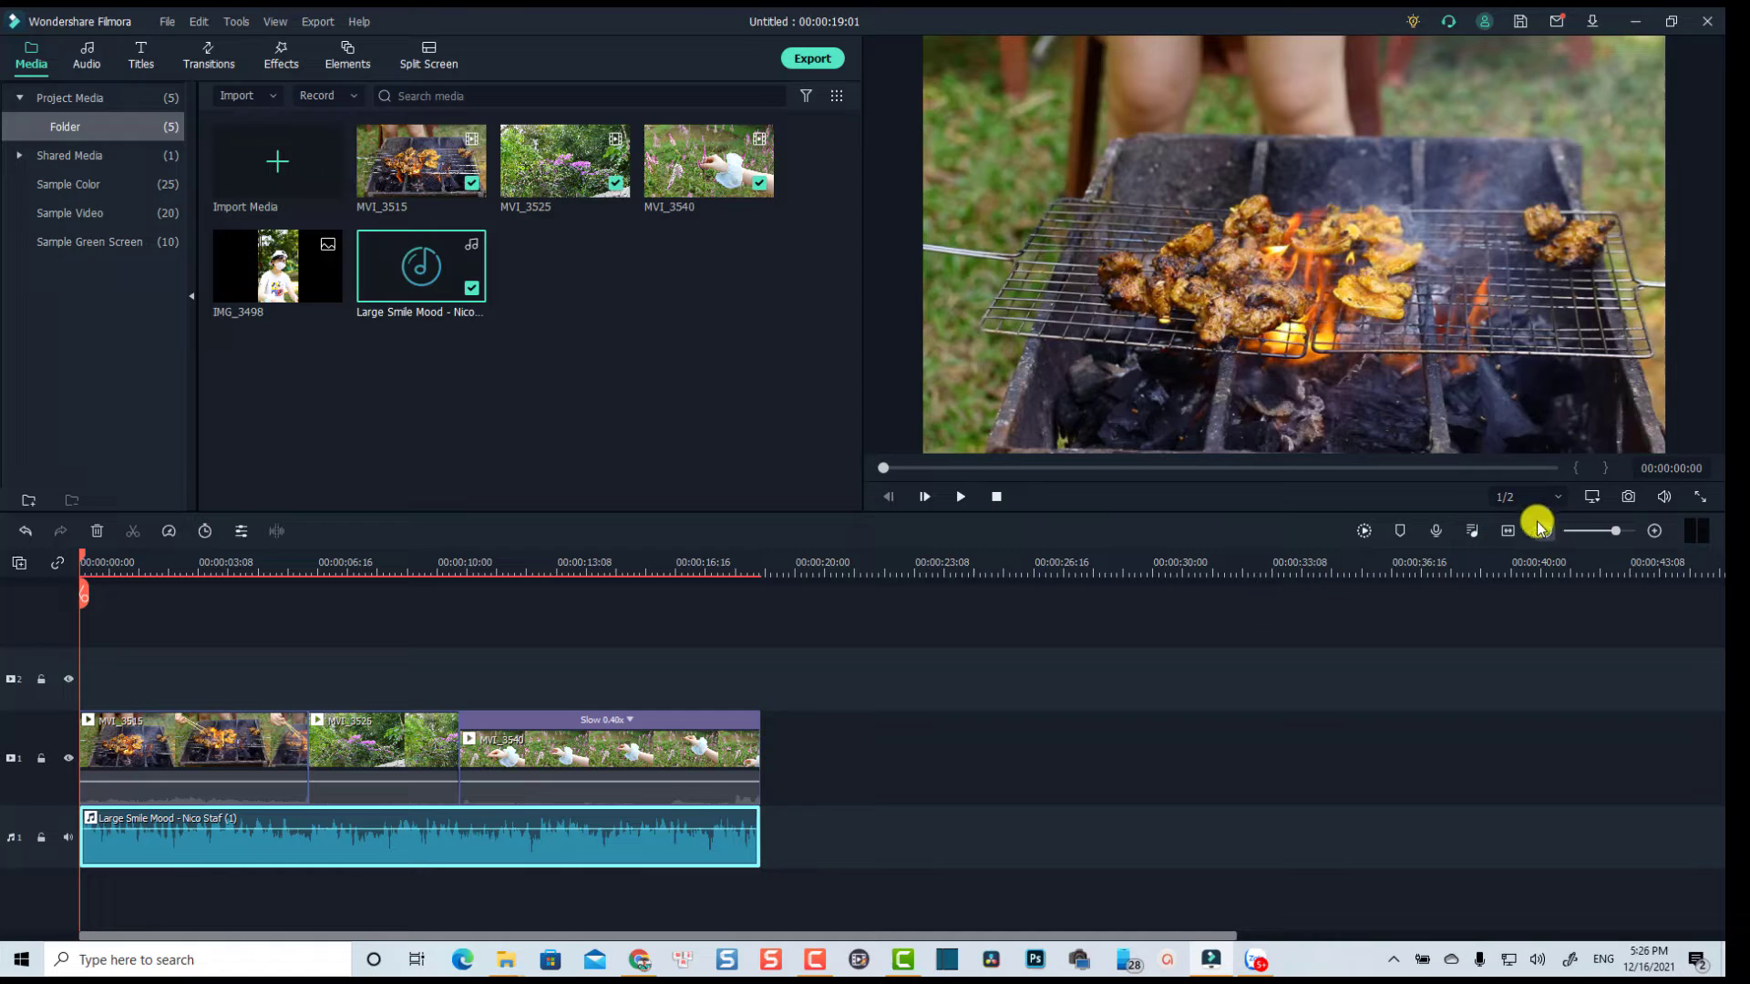
pyautogui.click(1508, 531)
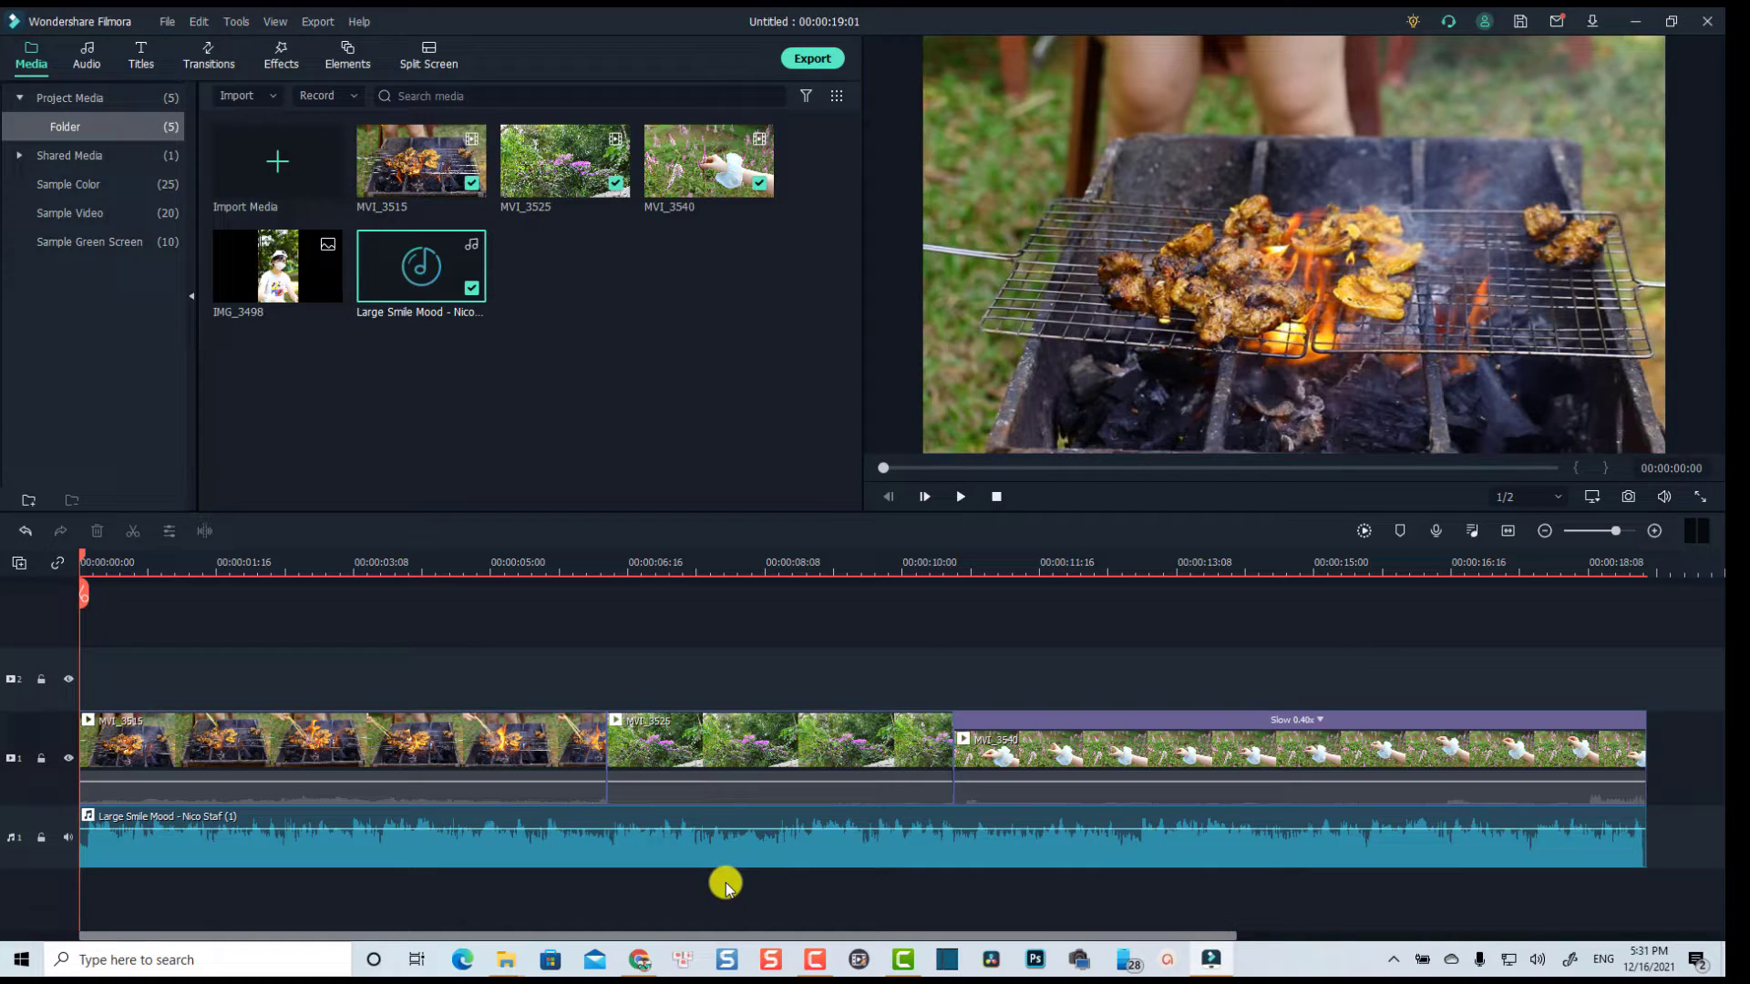
# - Add a short fade-in at the start and a fade-out at the end of the music clip
pyautogui.click(729, 850)
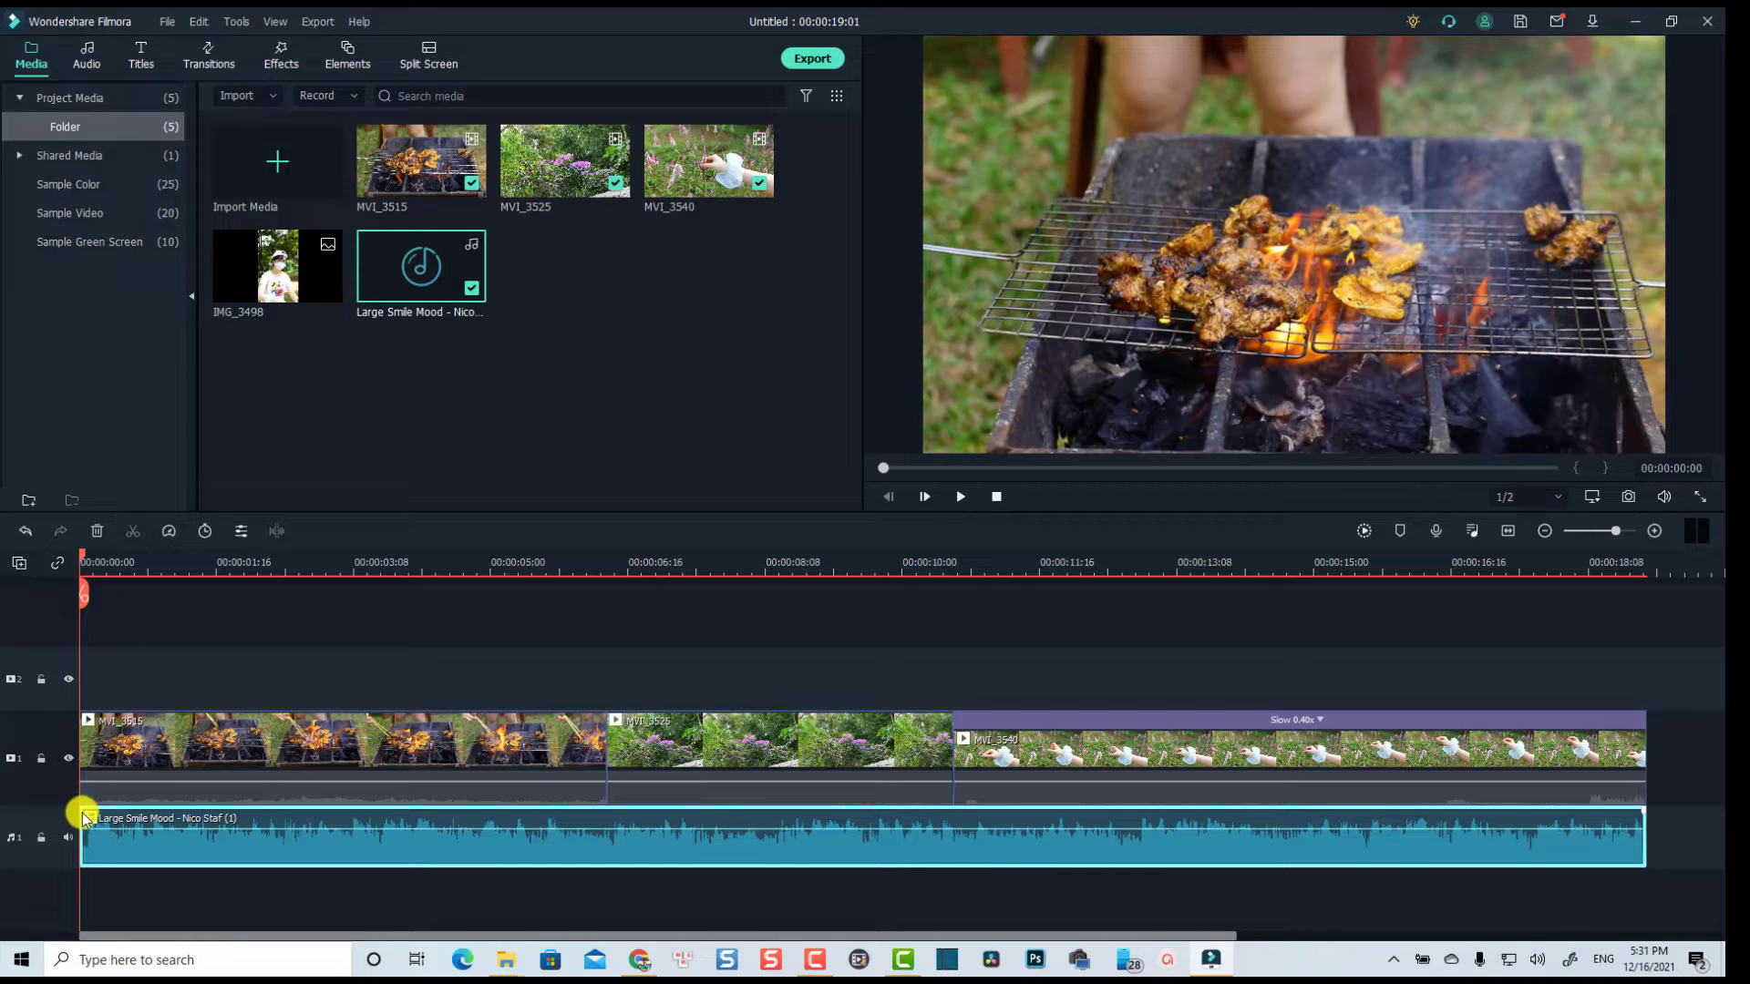
pyautogui.moveTo(84, 813); pyautogui.dragTo(184, 836)
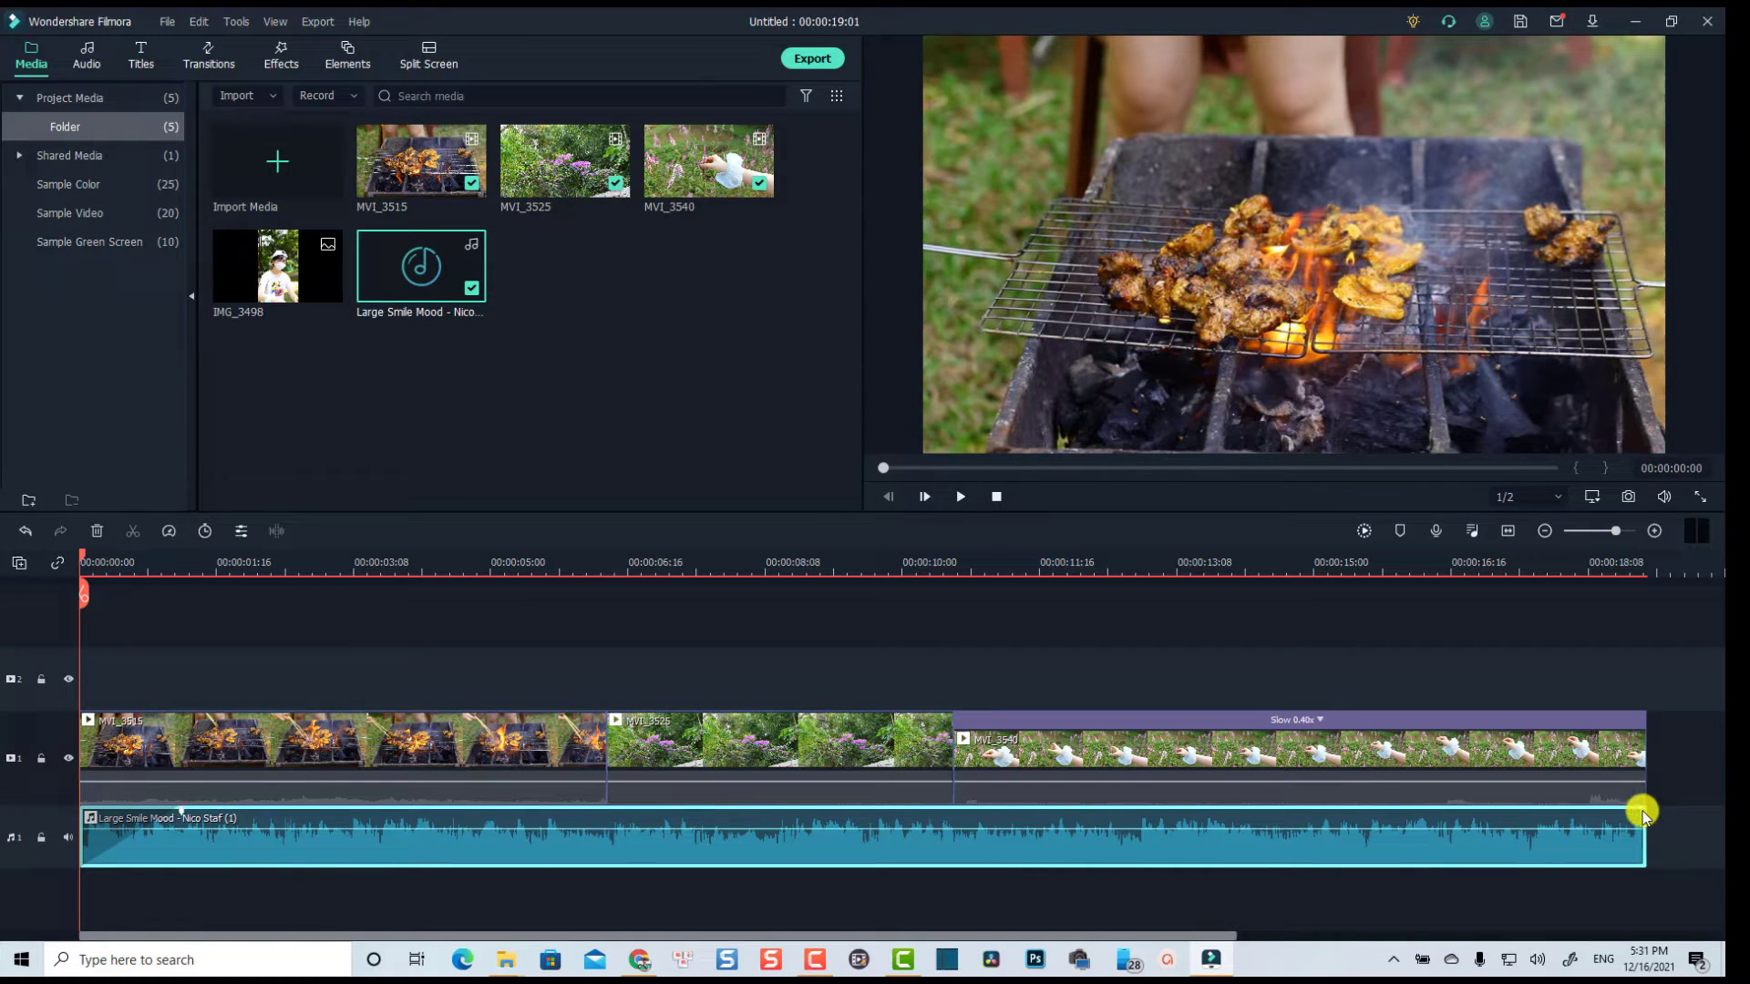
pyautogui.moveTo(1642, 812); pyautogui.dragTo(1584, 829)
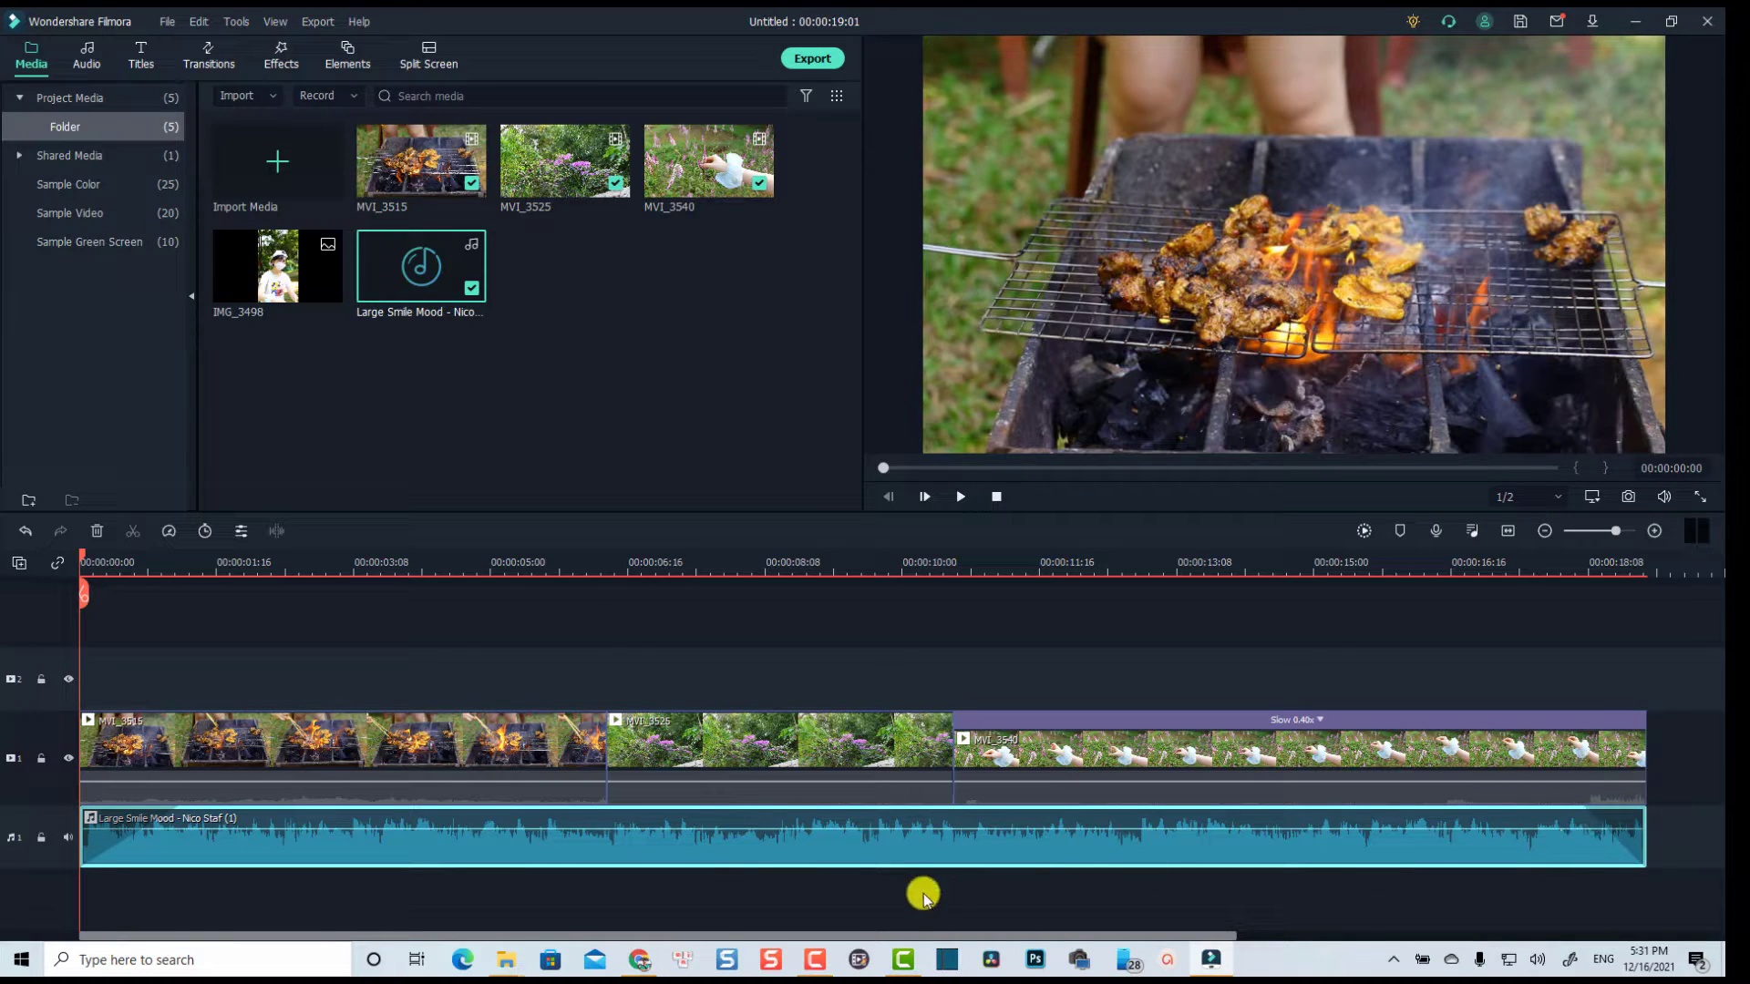
pyautogui.click(593, 852)
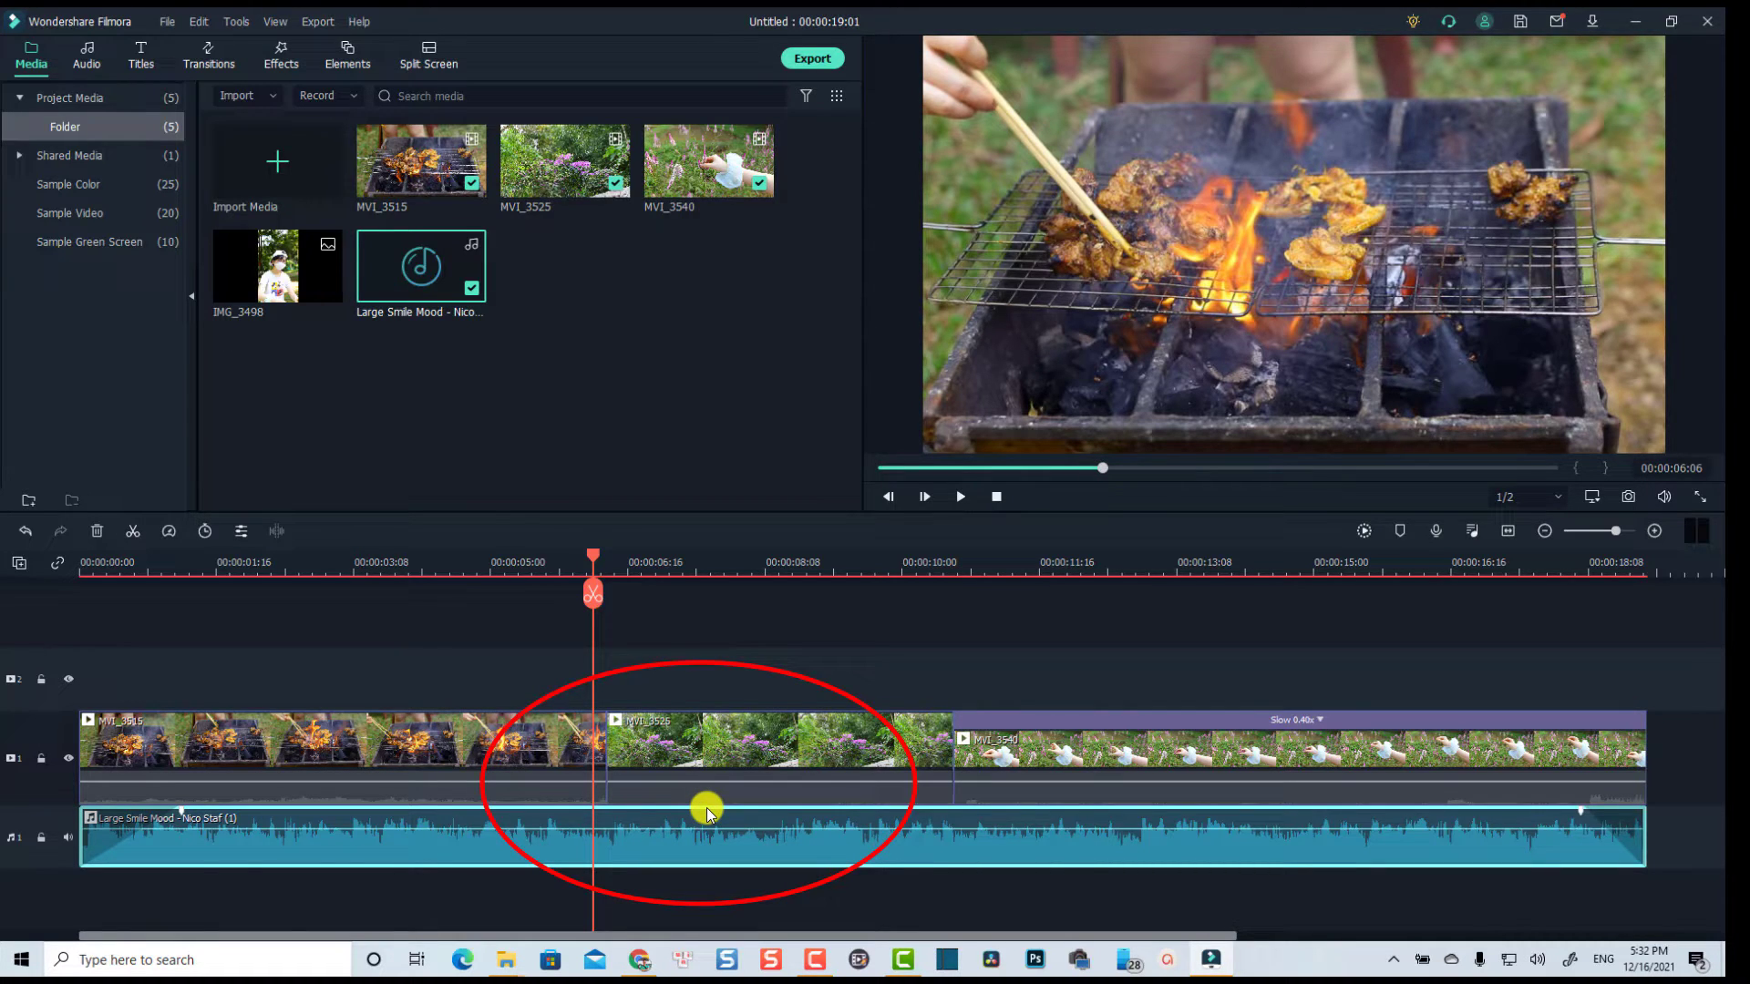
# - Add volume keyframes to the music clip between about 6 and 9 seconds
pyautogui.doubleClick(625, 838)
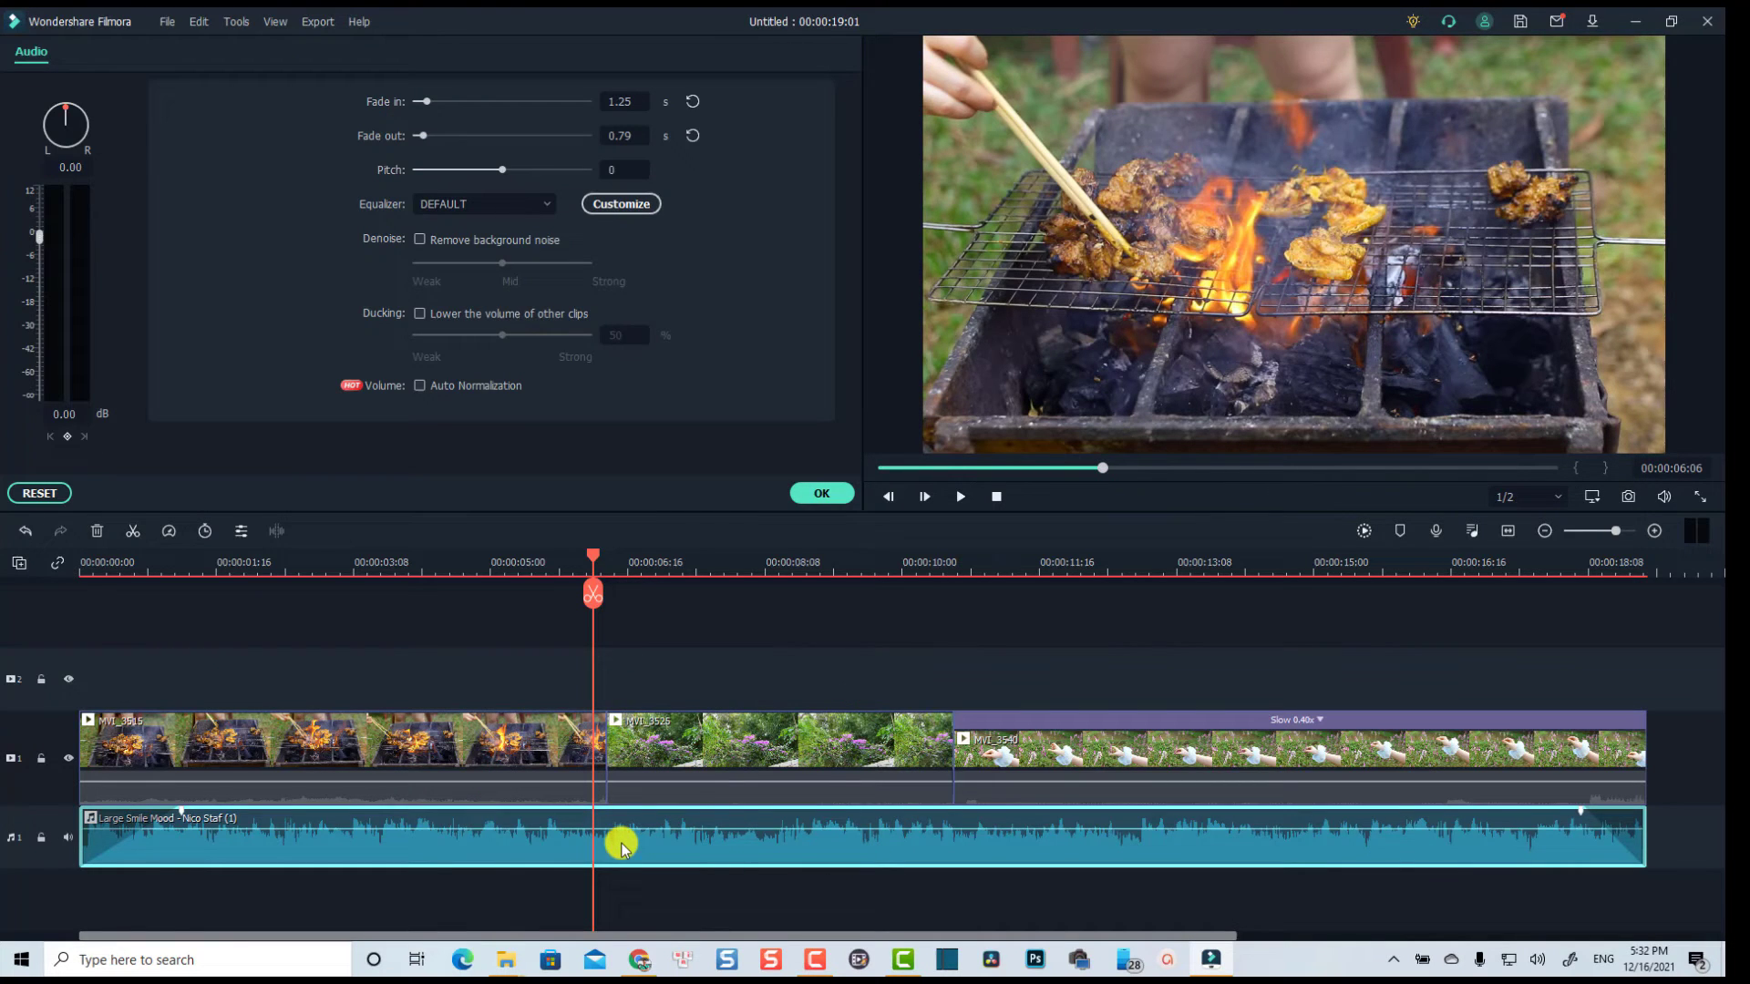
pyautogui.click(66, 444)
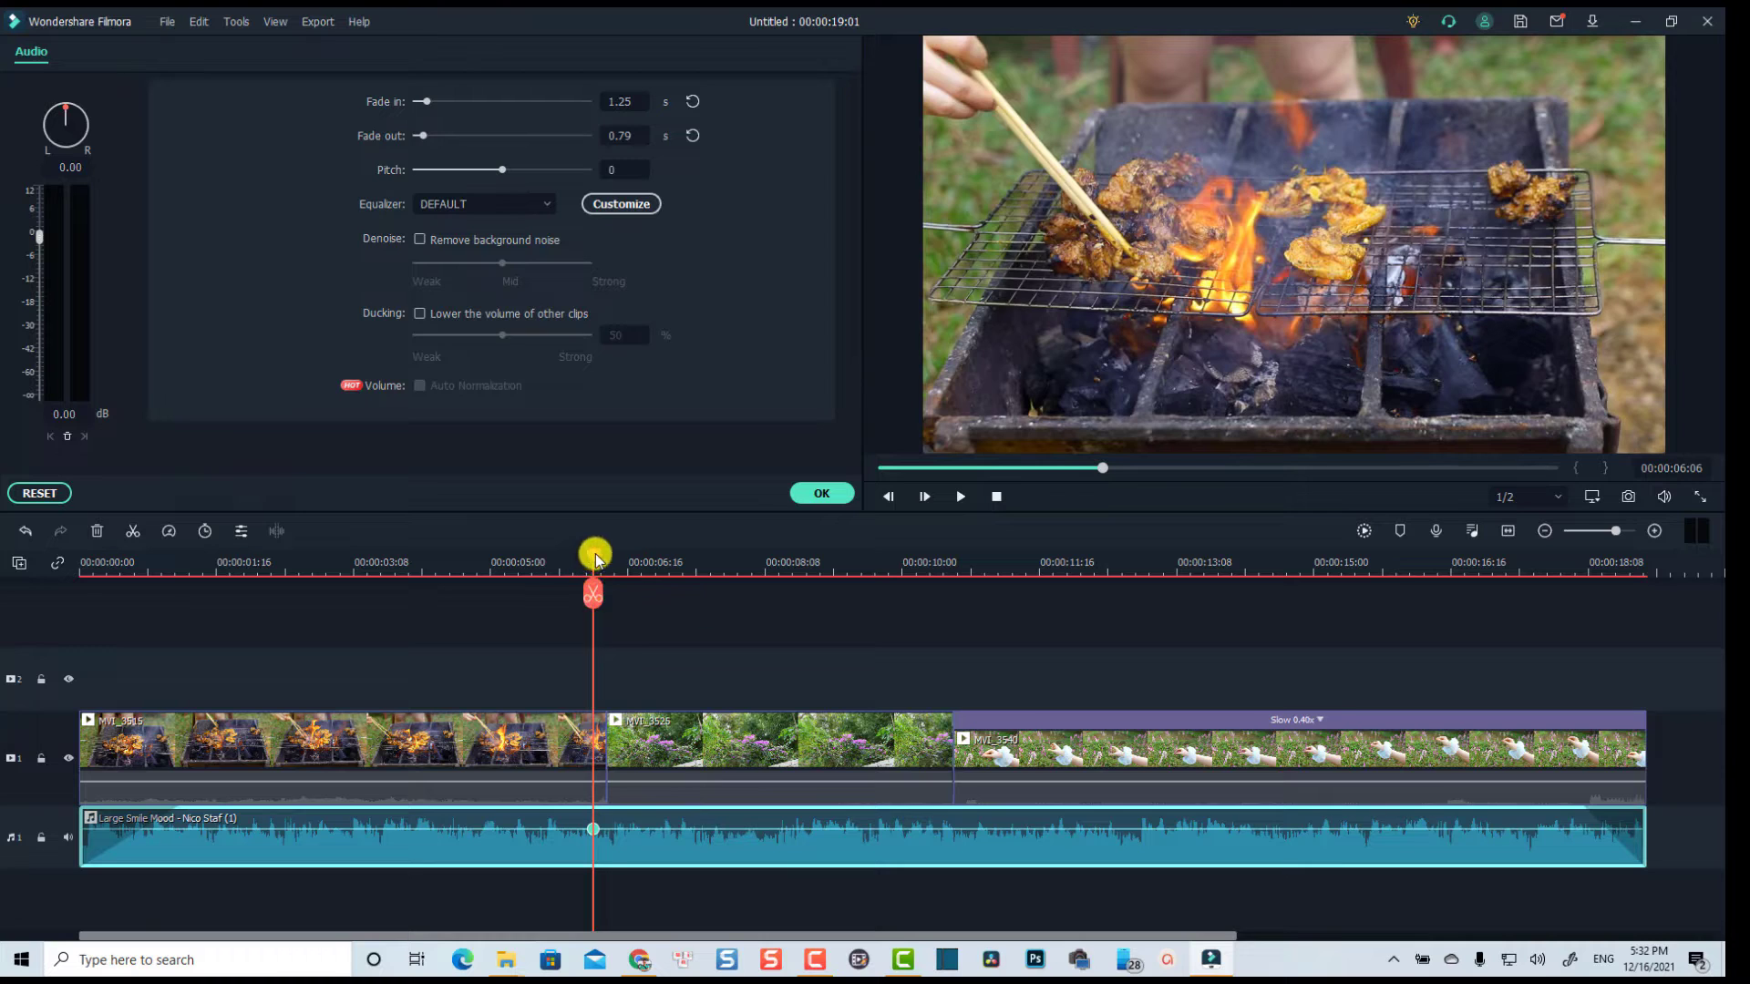
pyautogui.moveTo(592, 562); pyautogui.dragTo(625, 570)
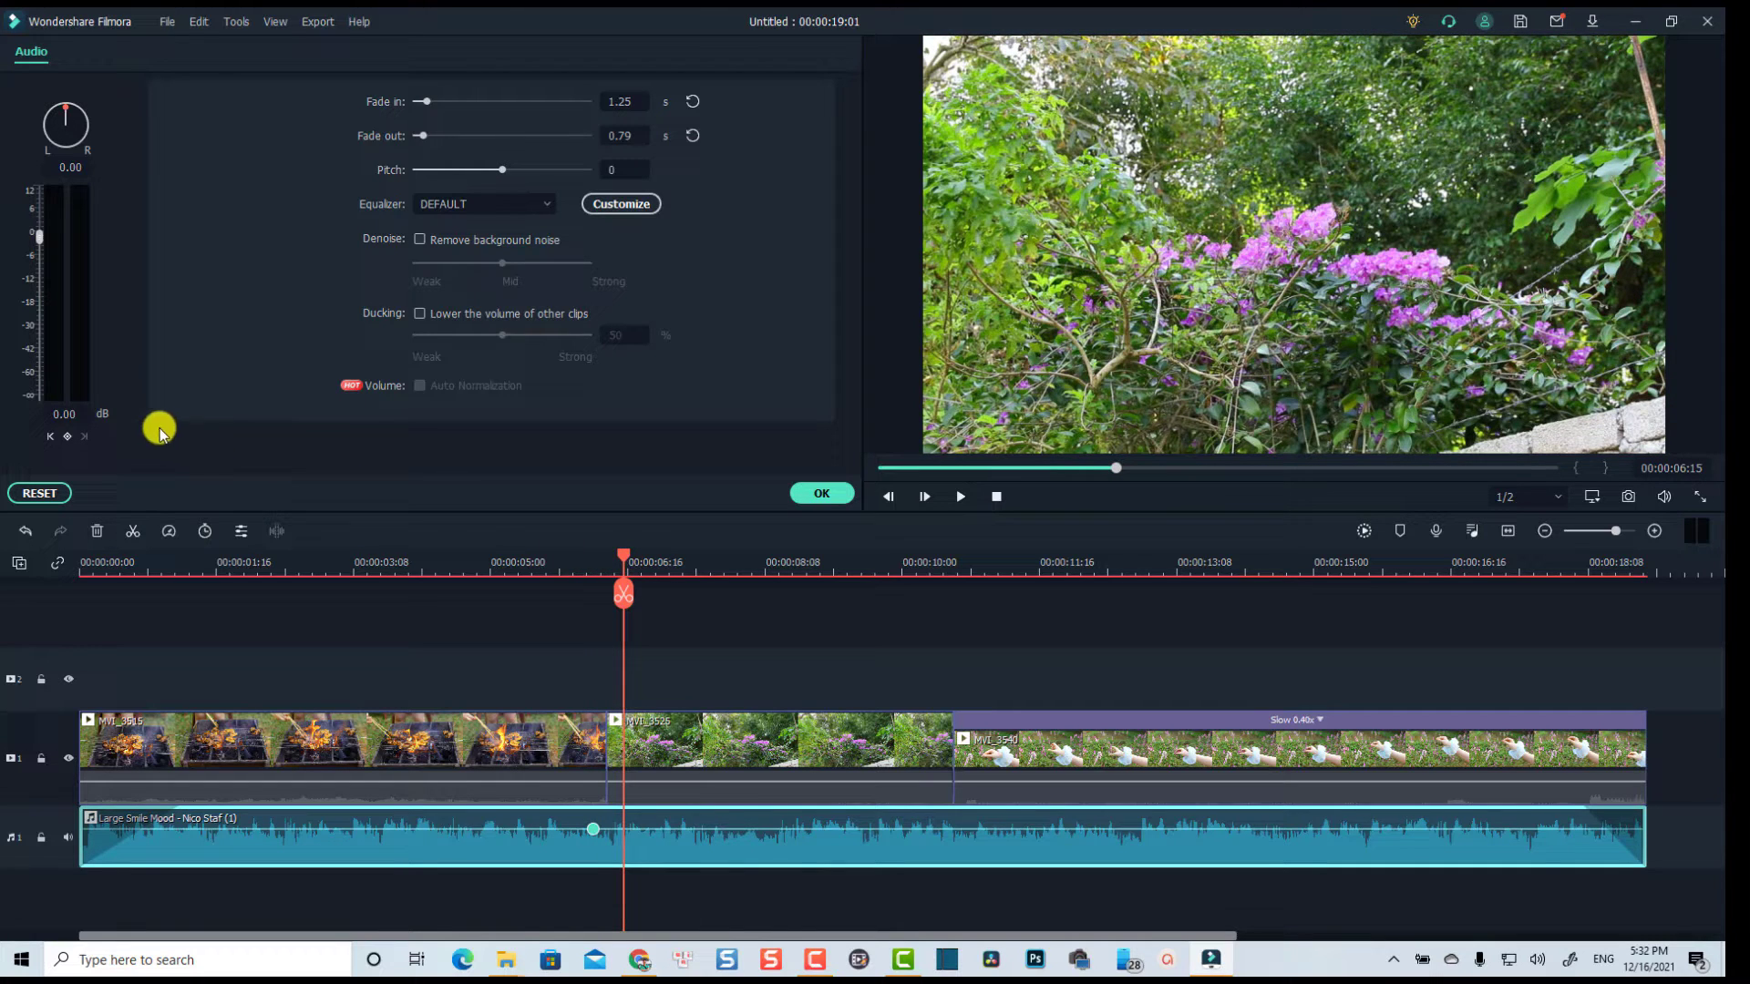
pyautogui.click(66, 438)
pyautogui.moveTo(627, 566); pyautogui.dragTo(776, 561)
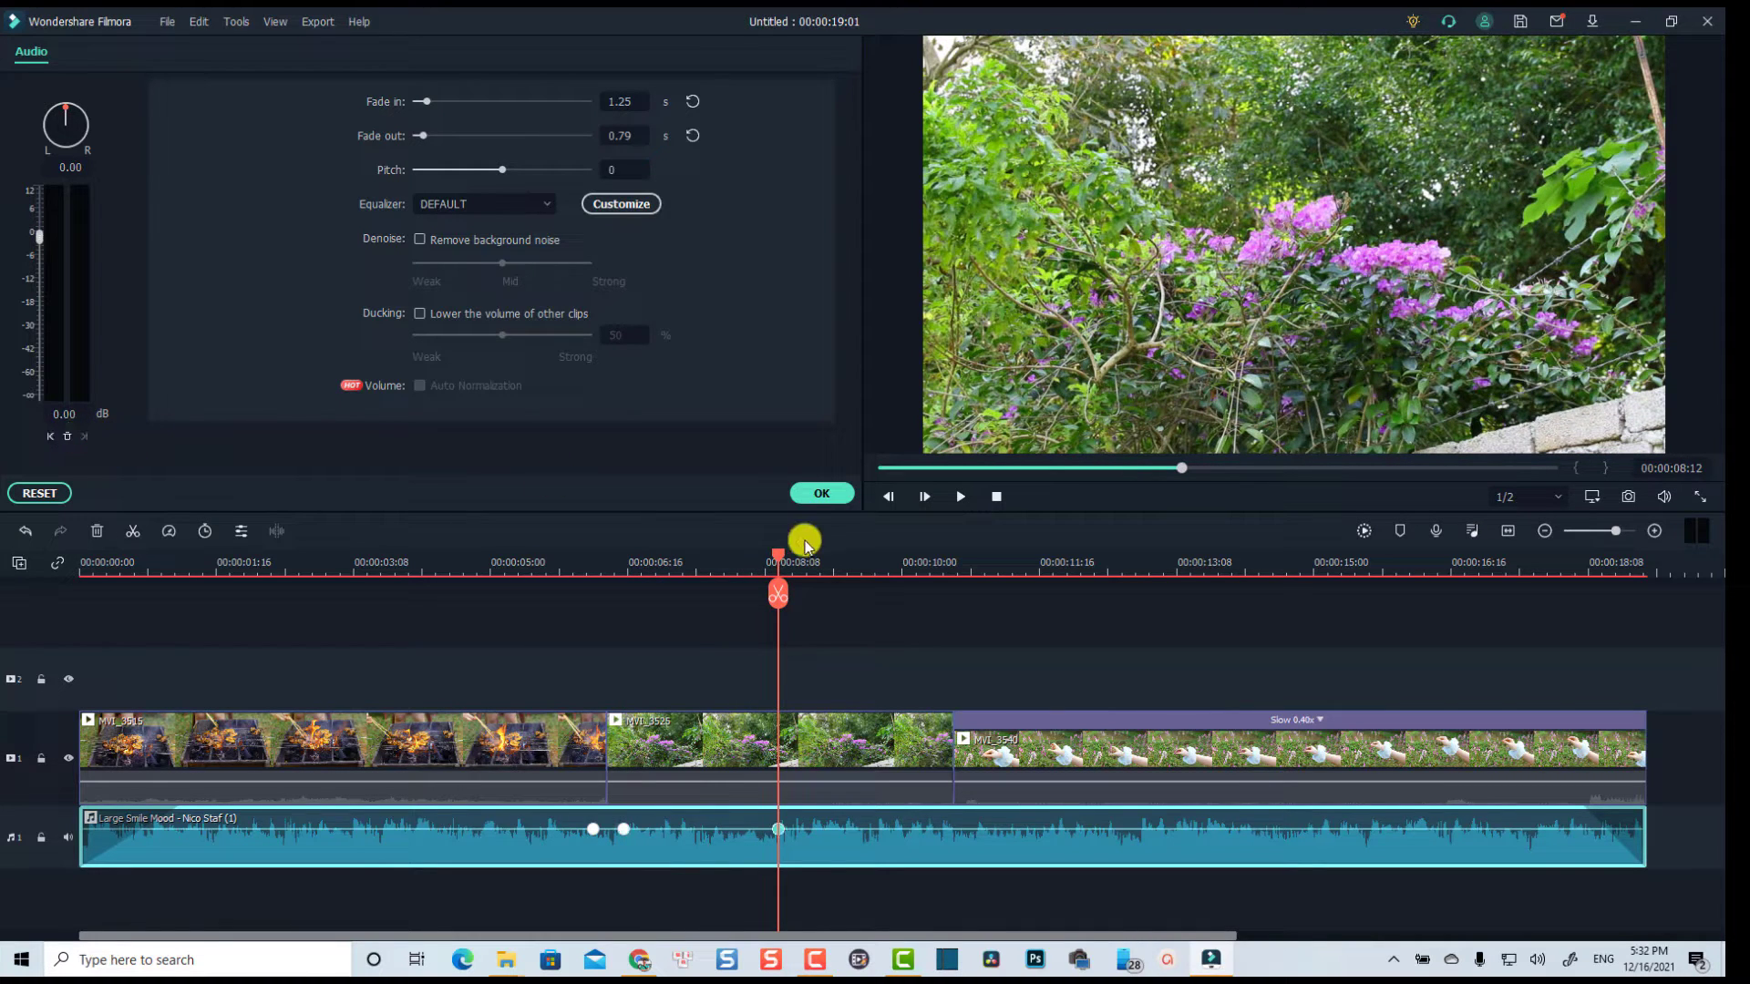
pyautogui.moveTo(778, 555); pyautogui.dragTo(823, 560)
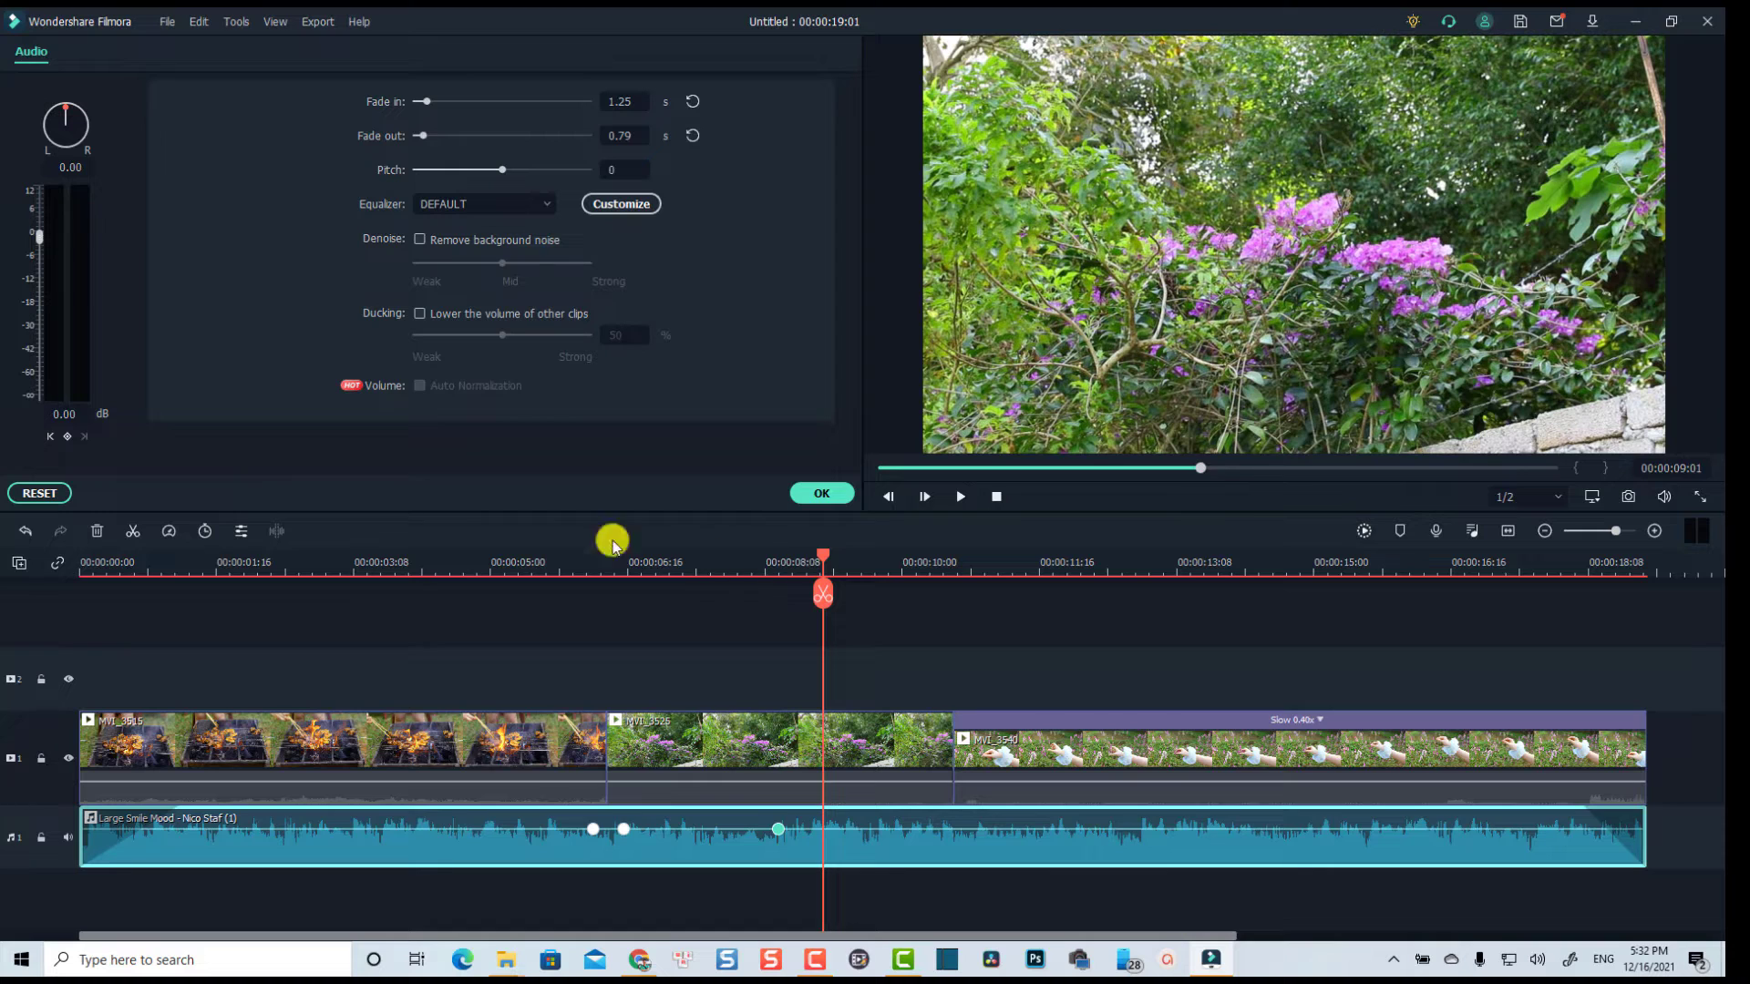
pyautogui.click(68, 442)
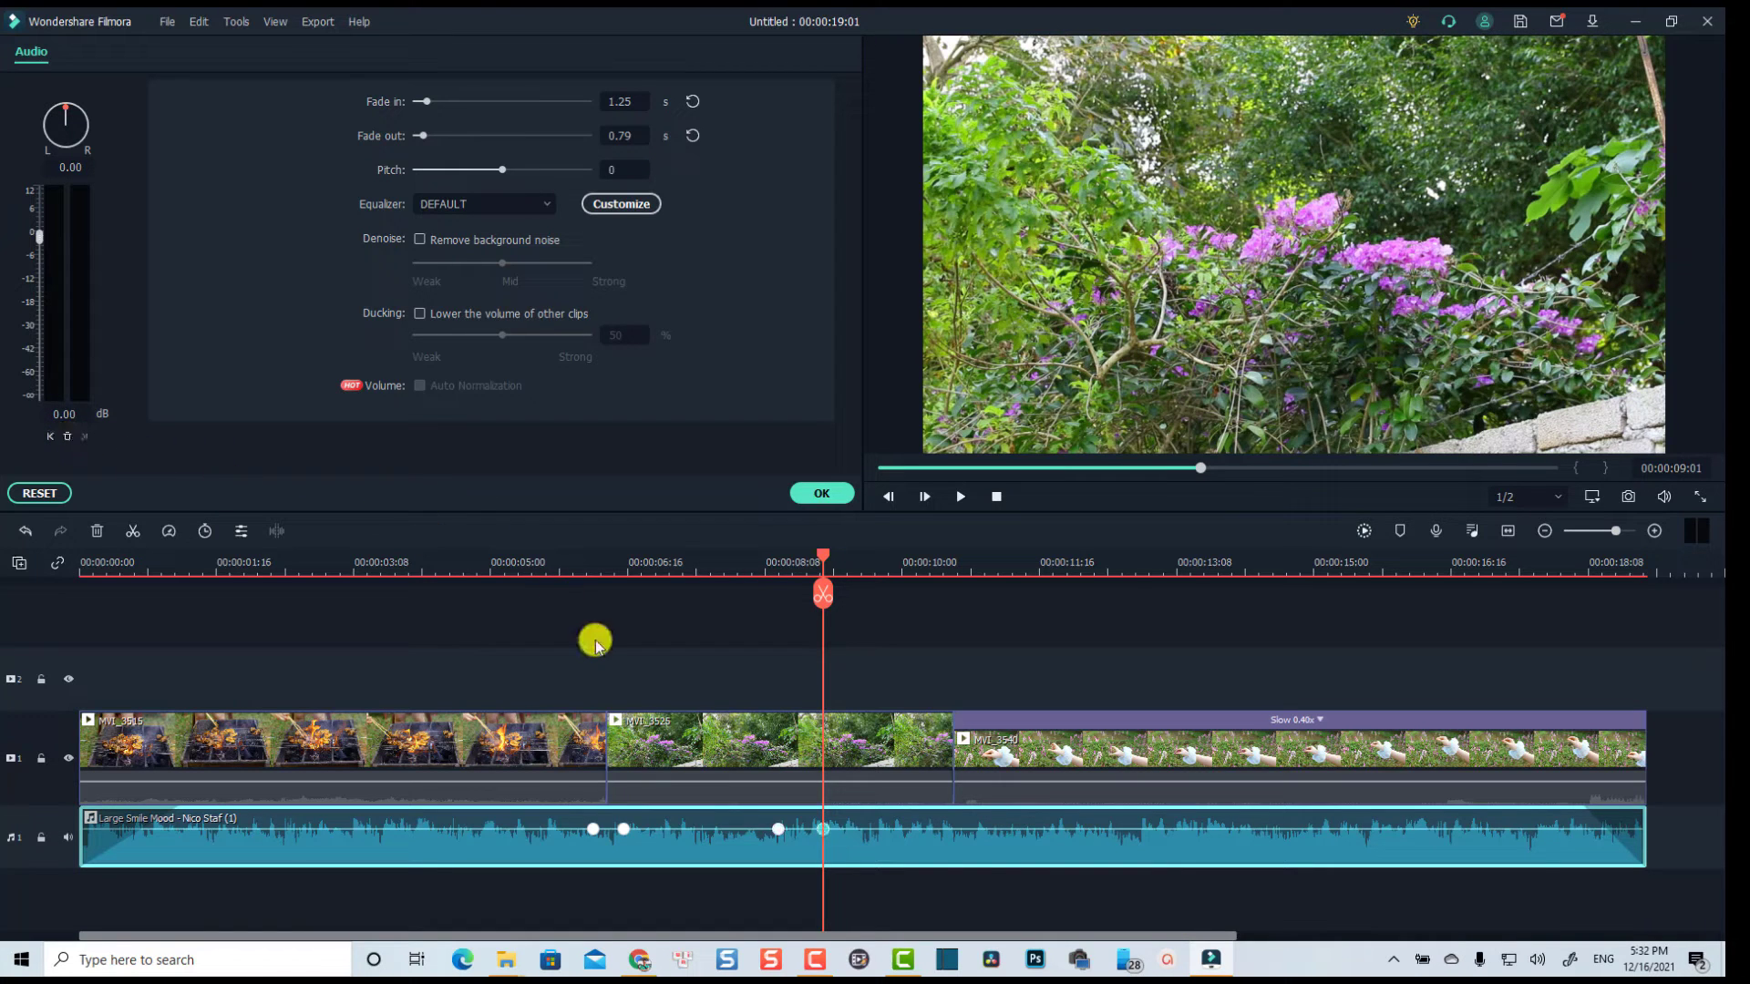
# - Pull the middle keyframes down to about -43 and -55 dB to dip the music
pyautogui.click(625, 829)
pyautogui.moveTo(624, 826); pyautogui.dragTo(627, 857)
pyautogui.moveTo(776, 833); pyautogui.dragTo(775, 861)
pyautogui.click(535, 557)
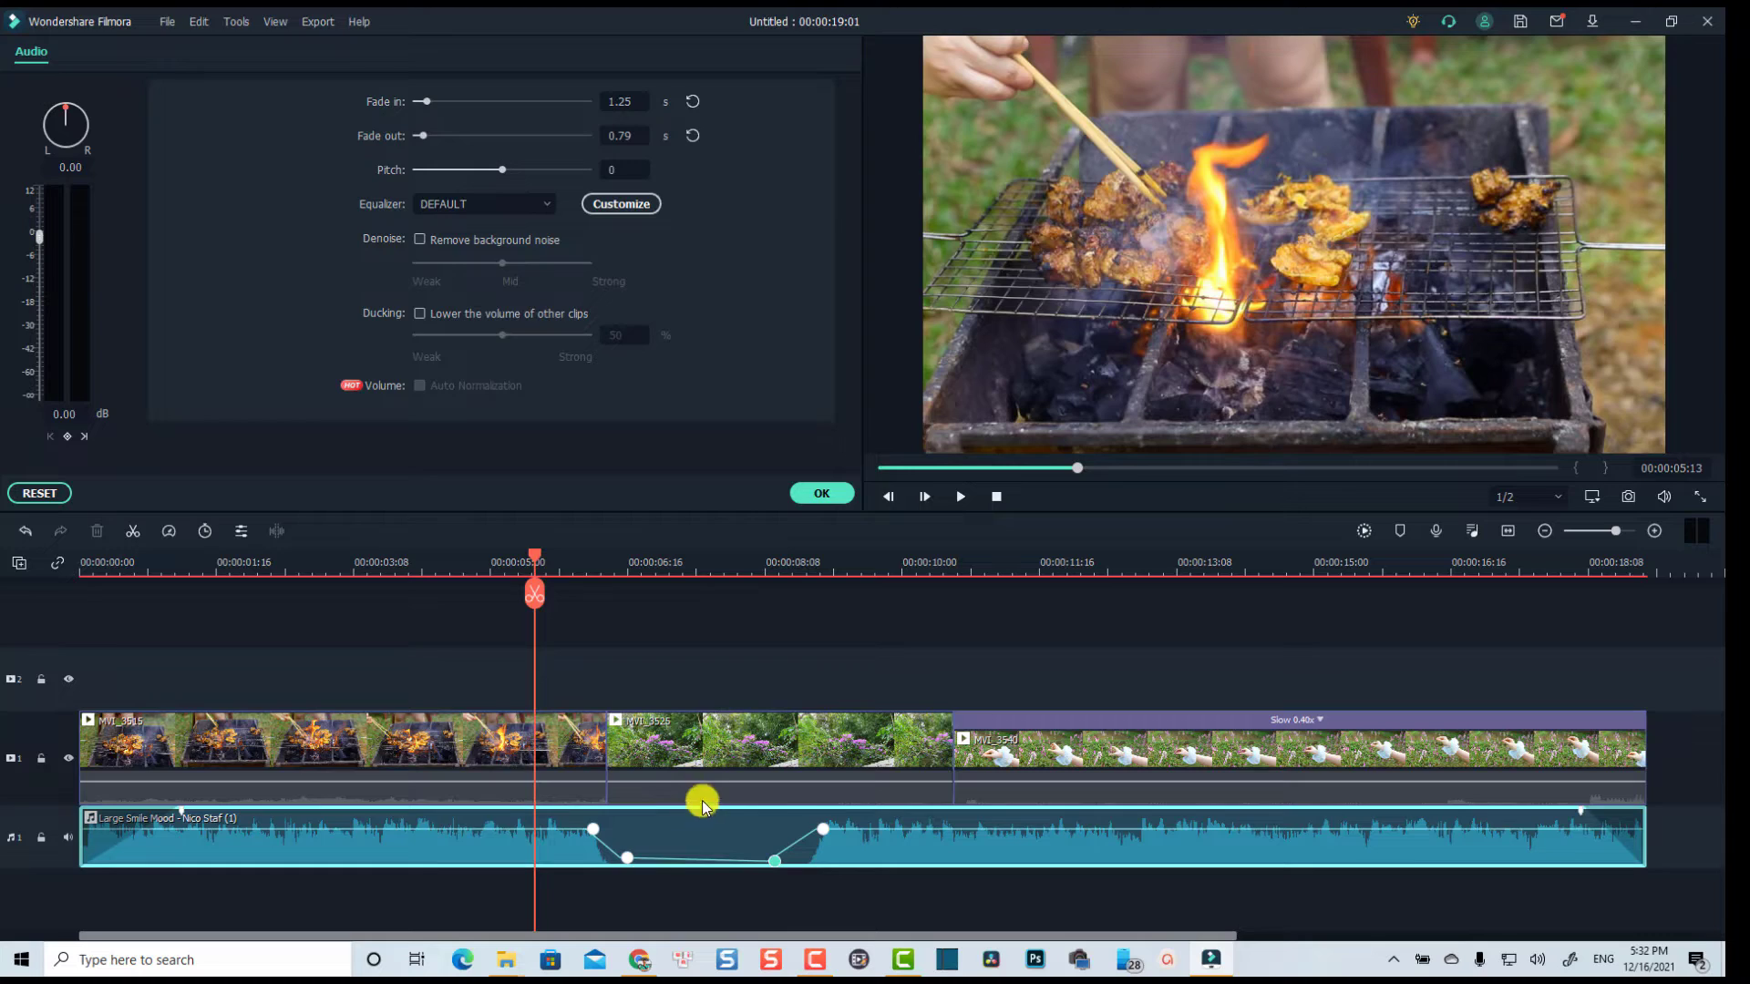
# - Replay the dip, then raise the middle keyframes to about -13 and -15 dB
pyautogui.press('space')
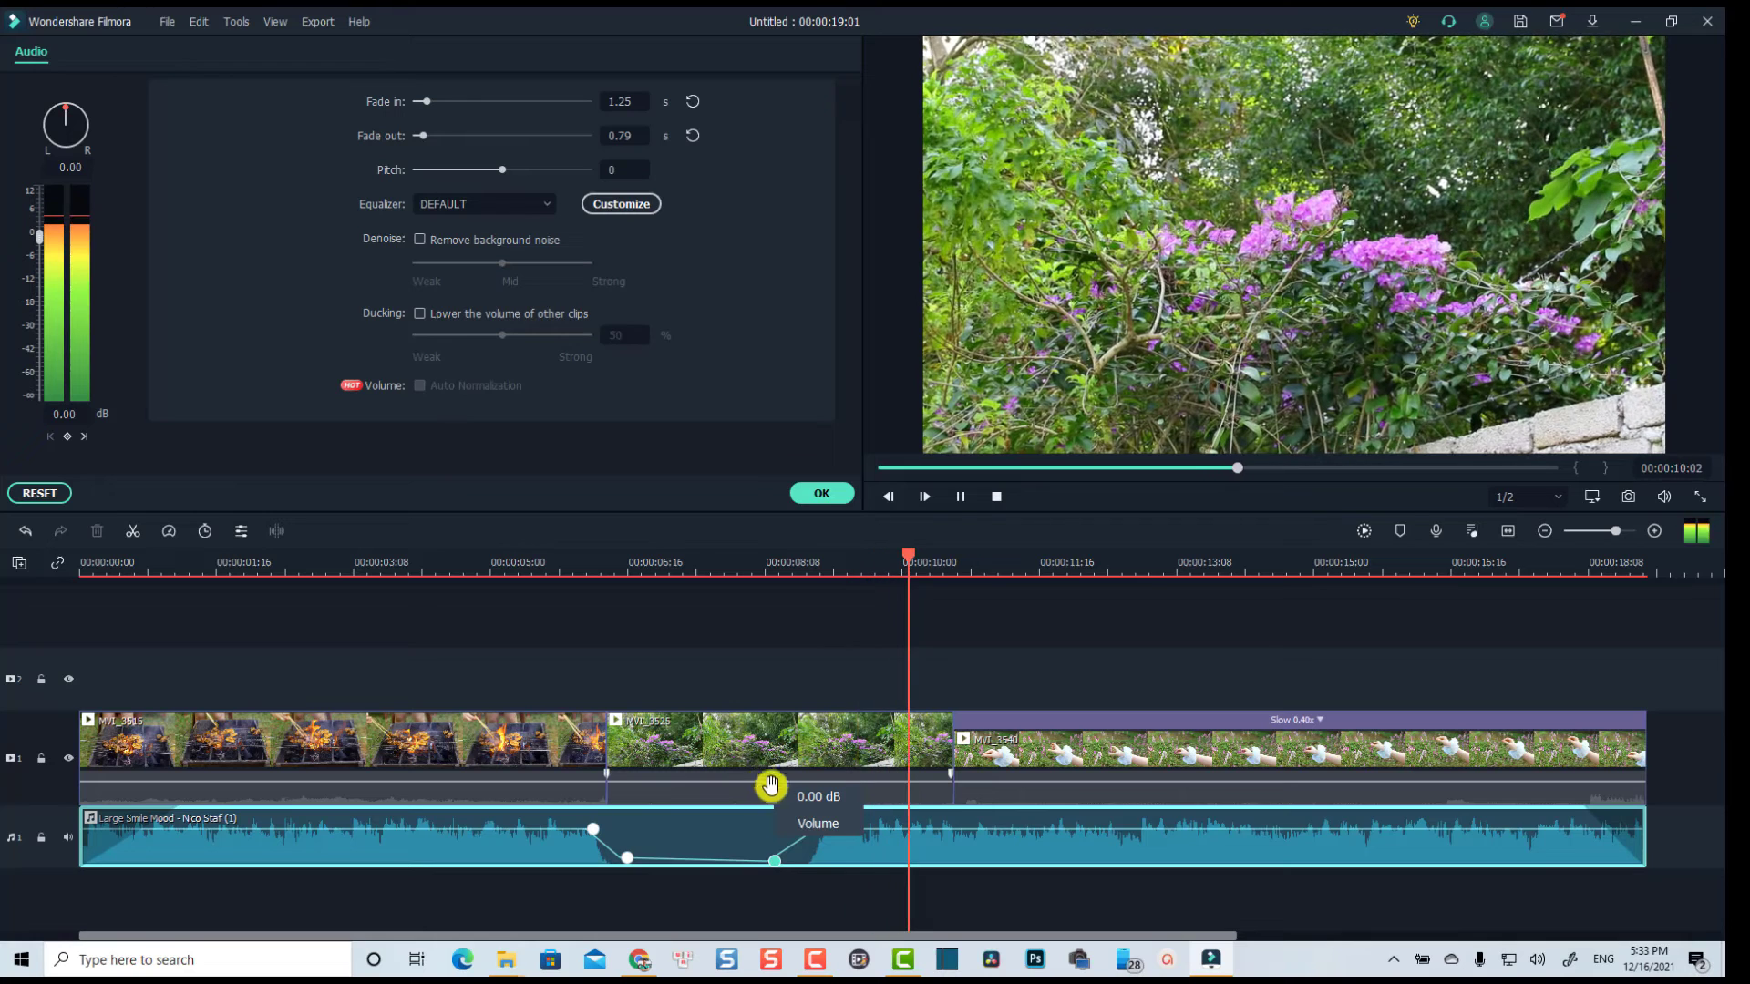
pyautogui.press('space')
pyautogui.click(775, 852)
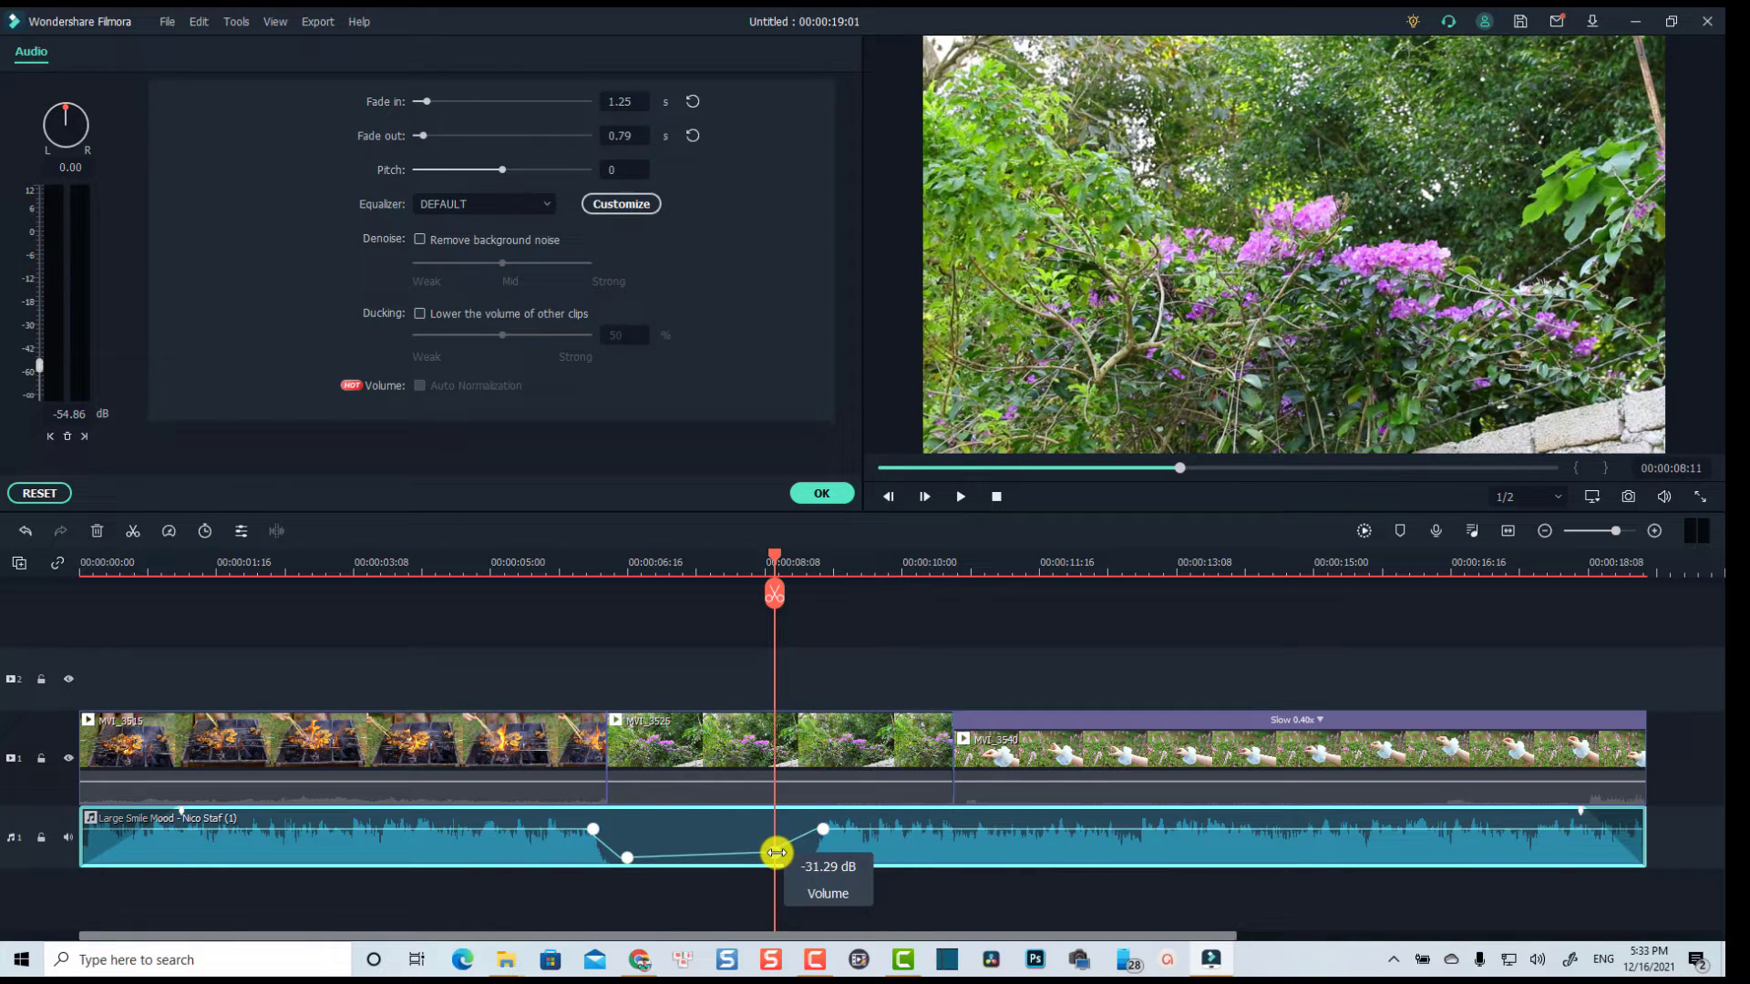
pyautogui.moveTo(628, 866)
pyautogui.mouseDown()
pyautogui.moveTo(627, 837)
pyautogui.moveTo(632, 854)
pyautogui.mouseUp()
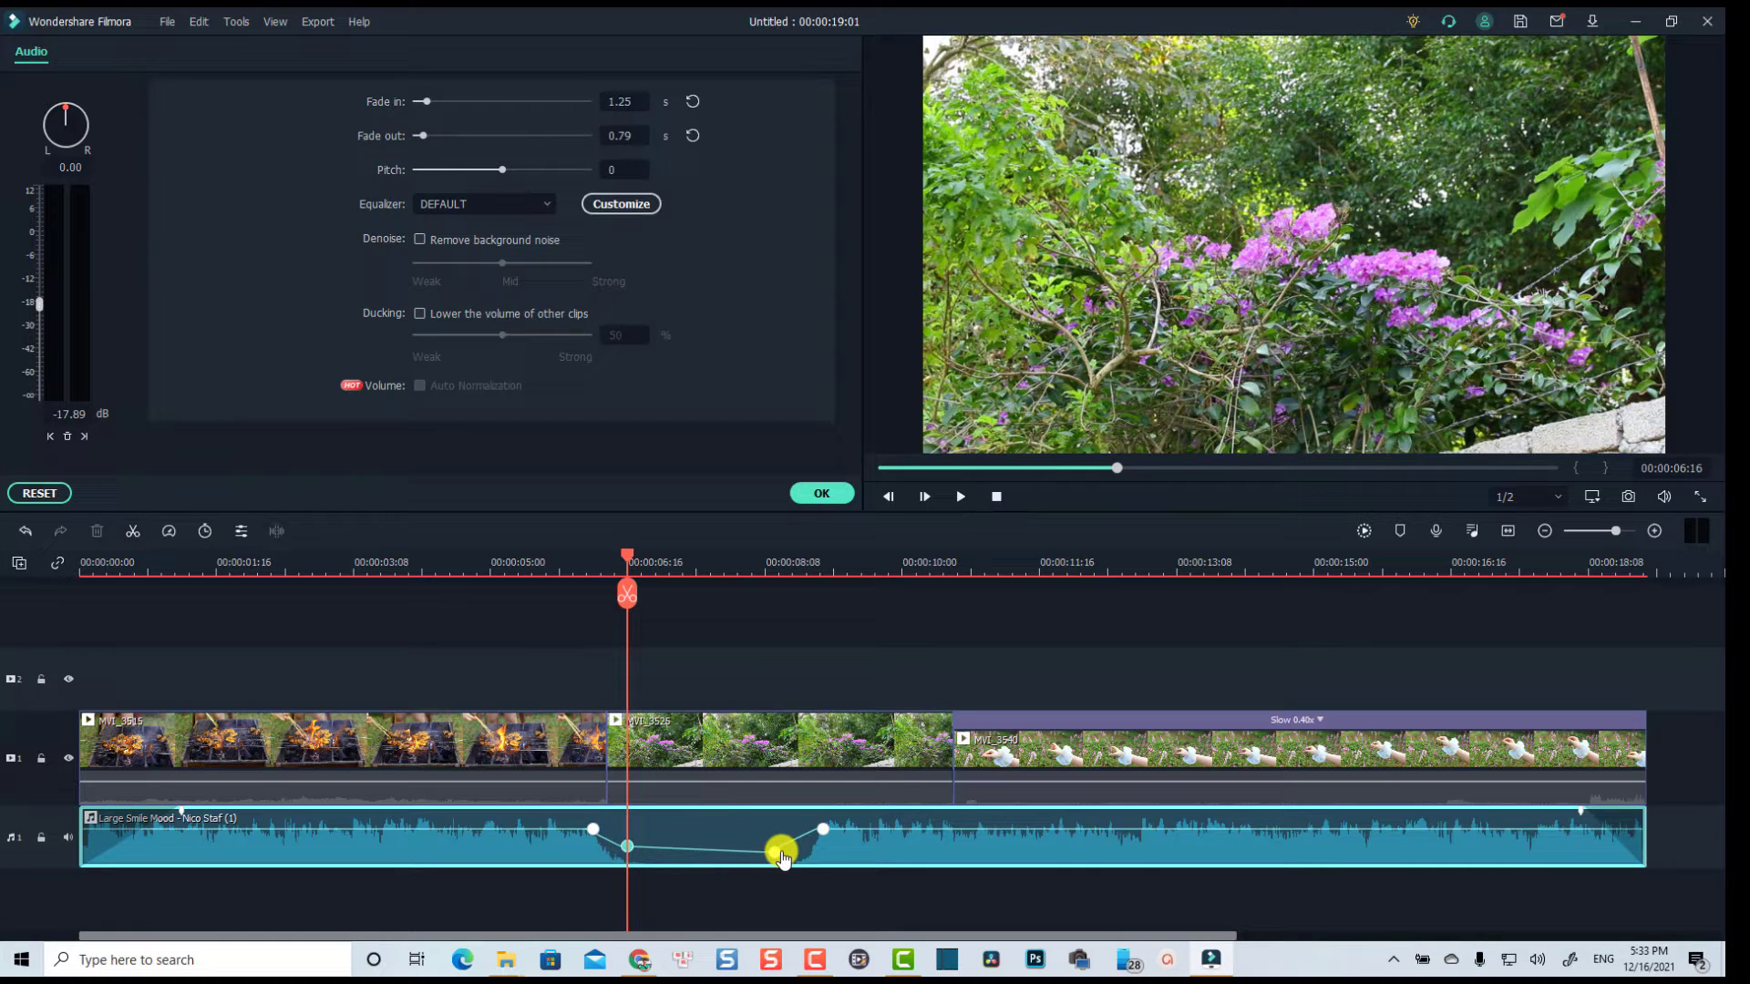
pyautogui.moveTo(782, 853); pyautogui.dragTo(781, 843)
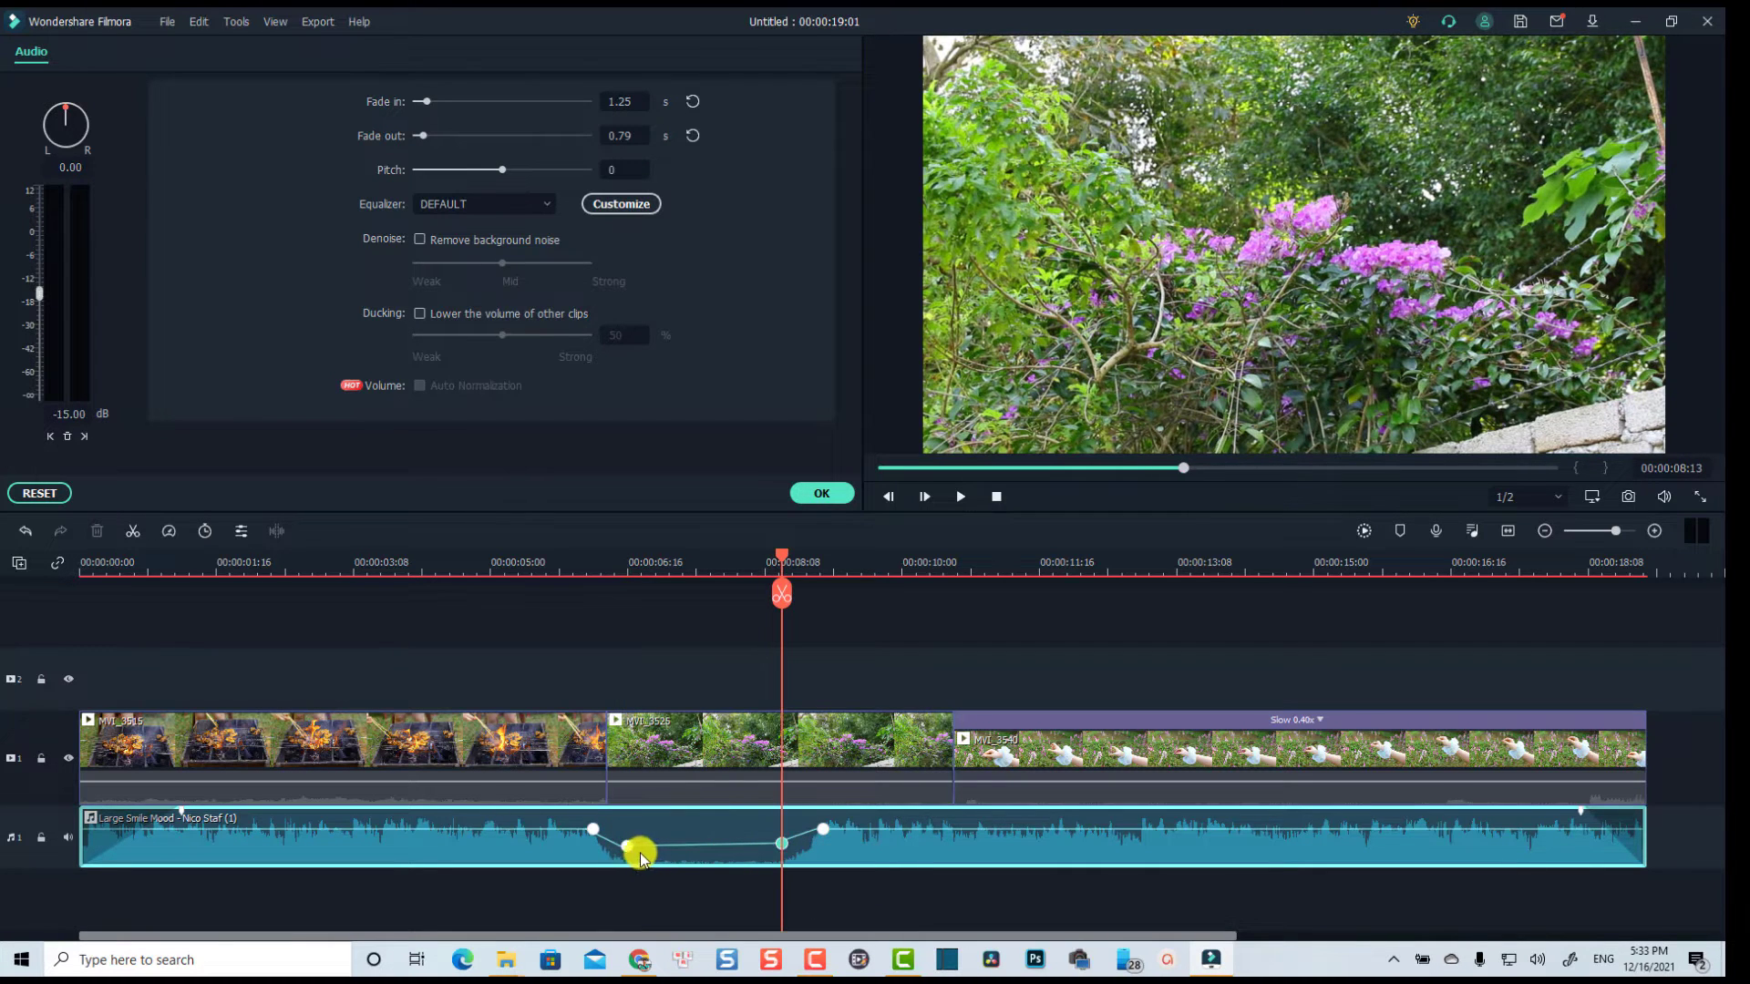
pyautogui.moveTo(635, 854); pyautogui.dragTo(629, 832)
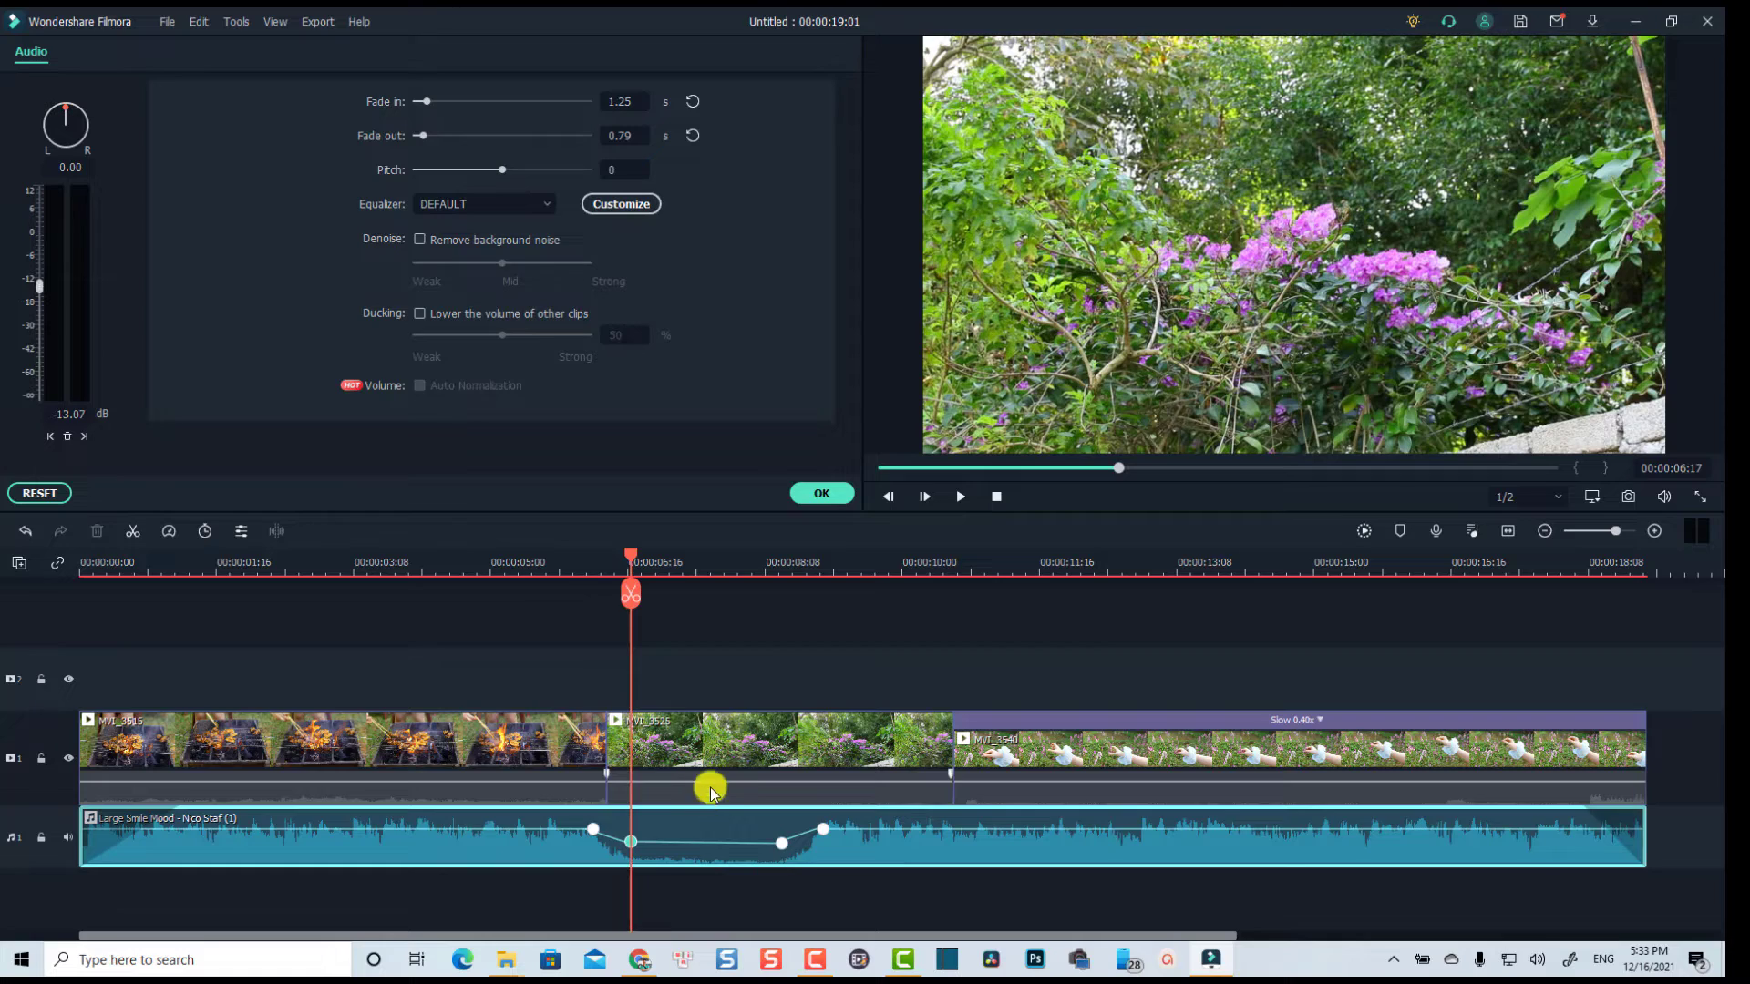
# - Play back the softened dip from just before it starts
pyautogui.click(563, 566)
pyautogui.press('space')
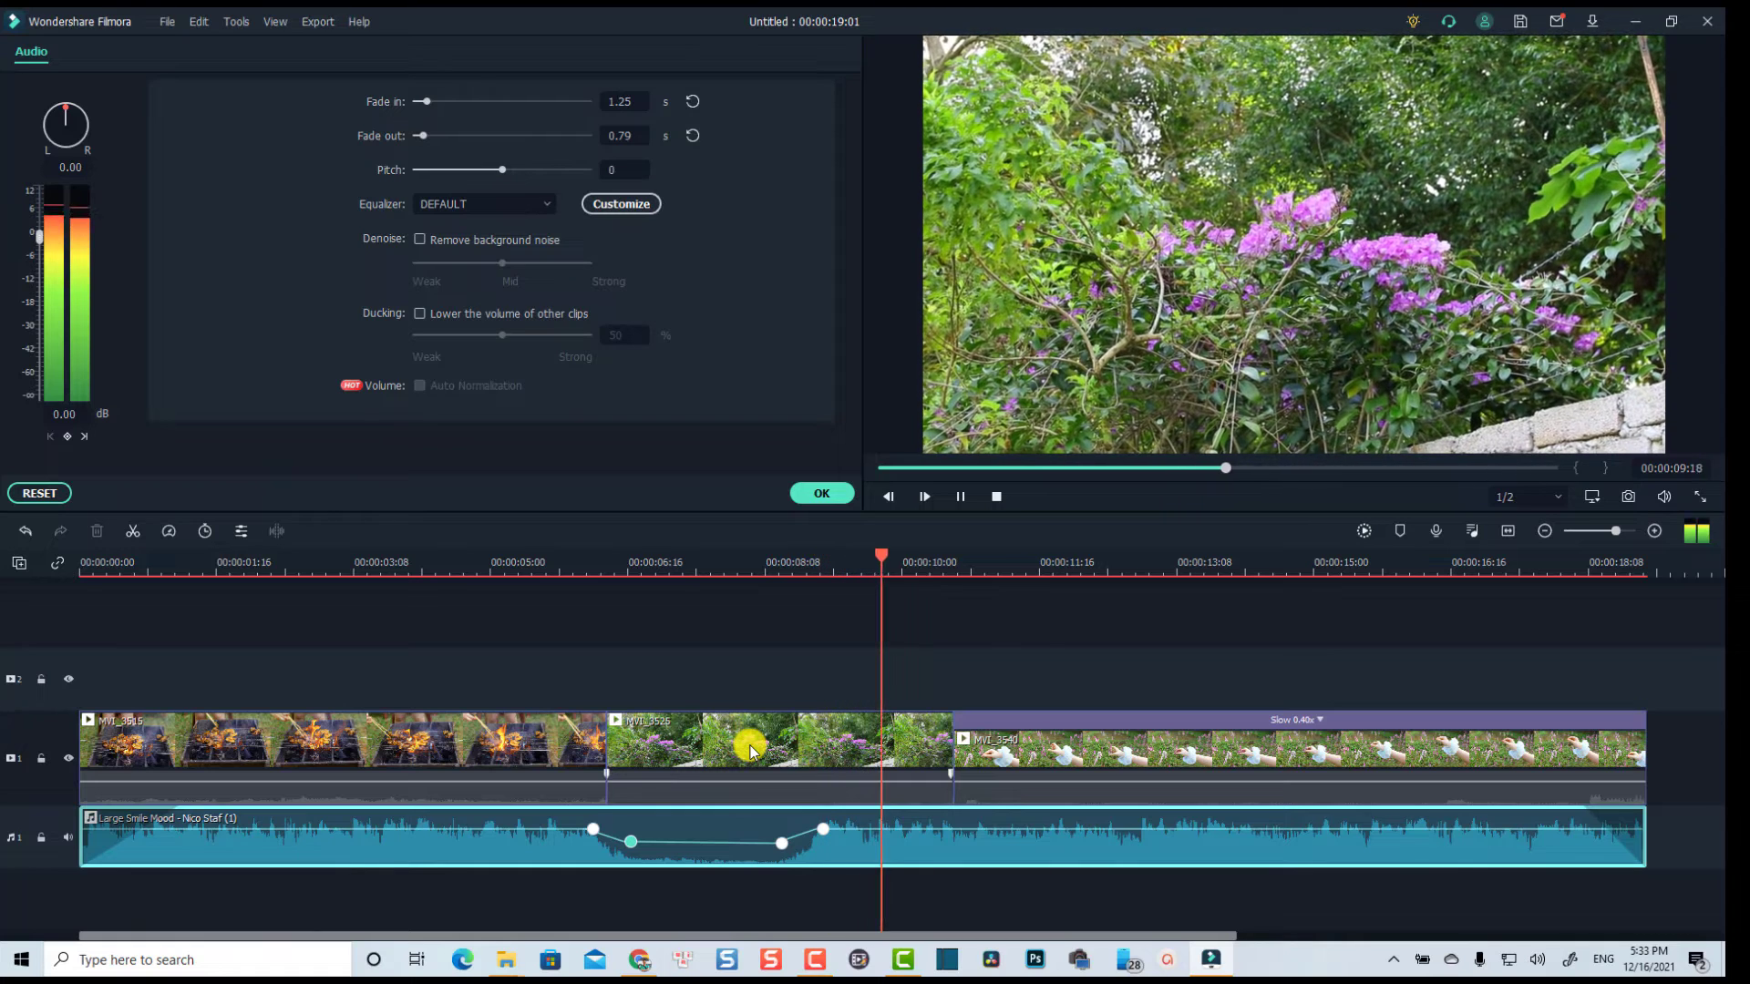
pyautogui.press('space')
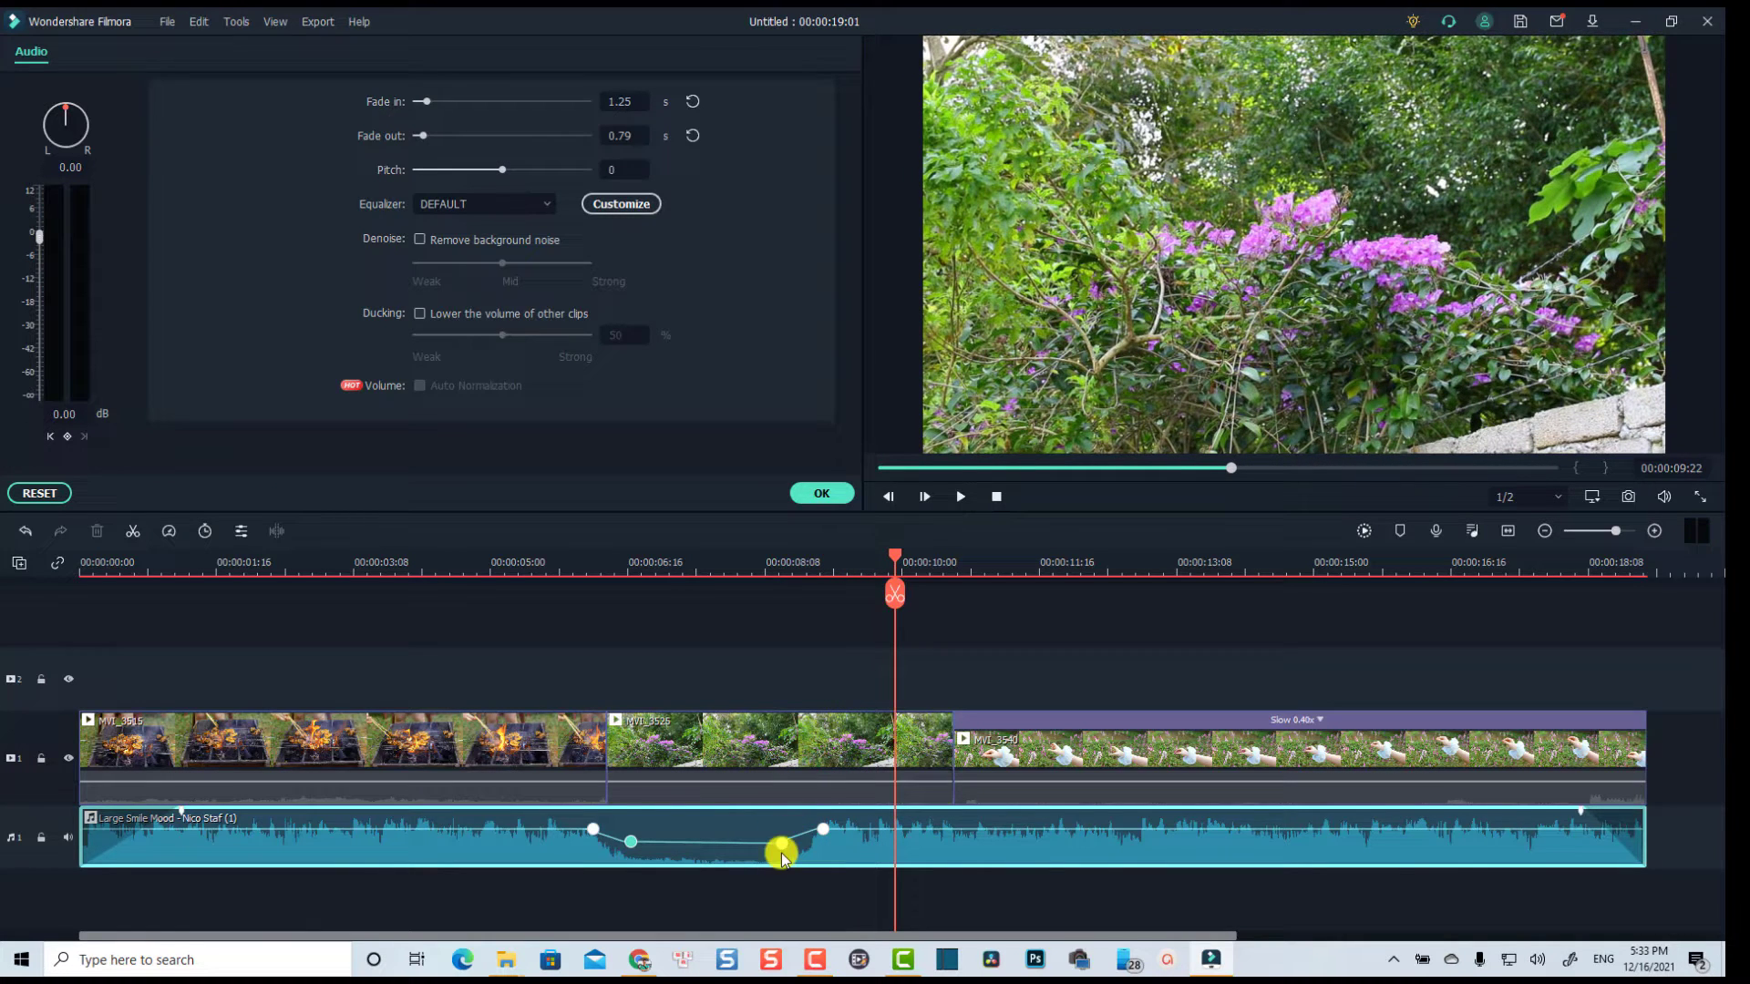
pyautogui.click(782, 846)
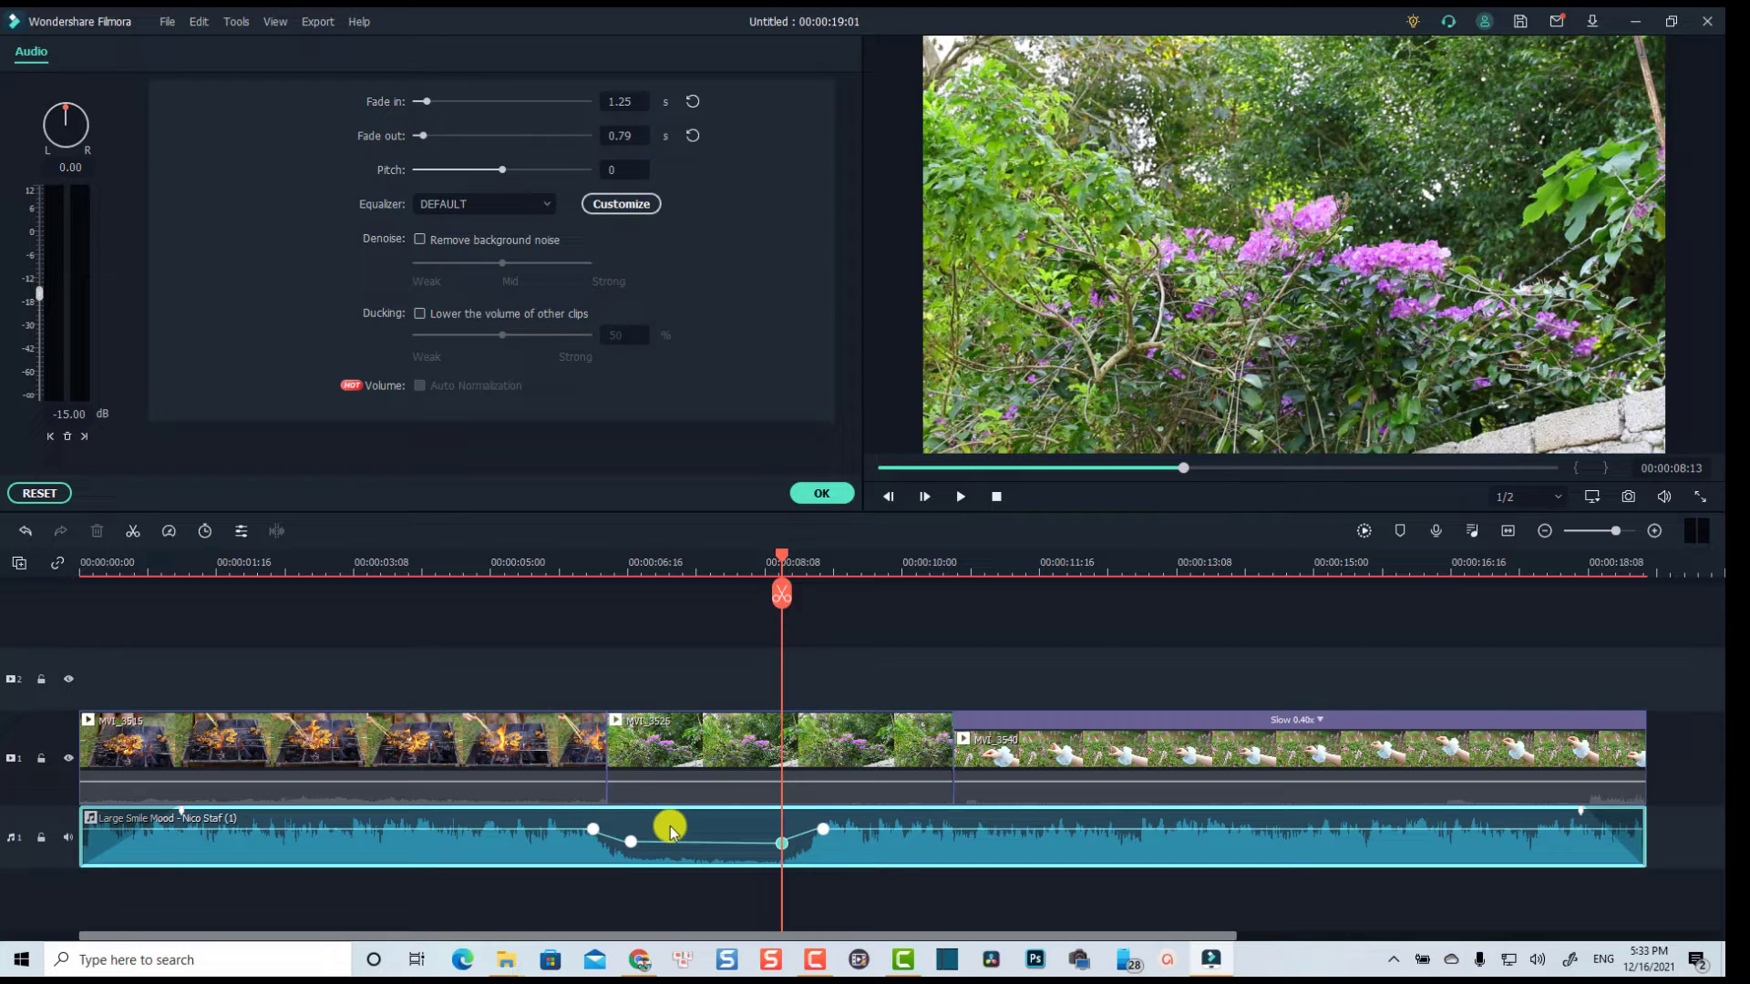
# - Delete the volume keyframes, including those at 08:13 and 06:17, leaving the music at a flat level
pyautogui.press('Delete')
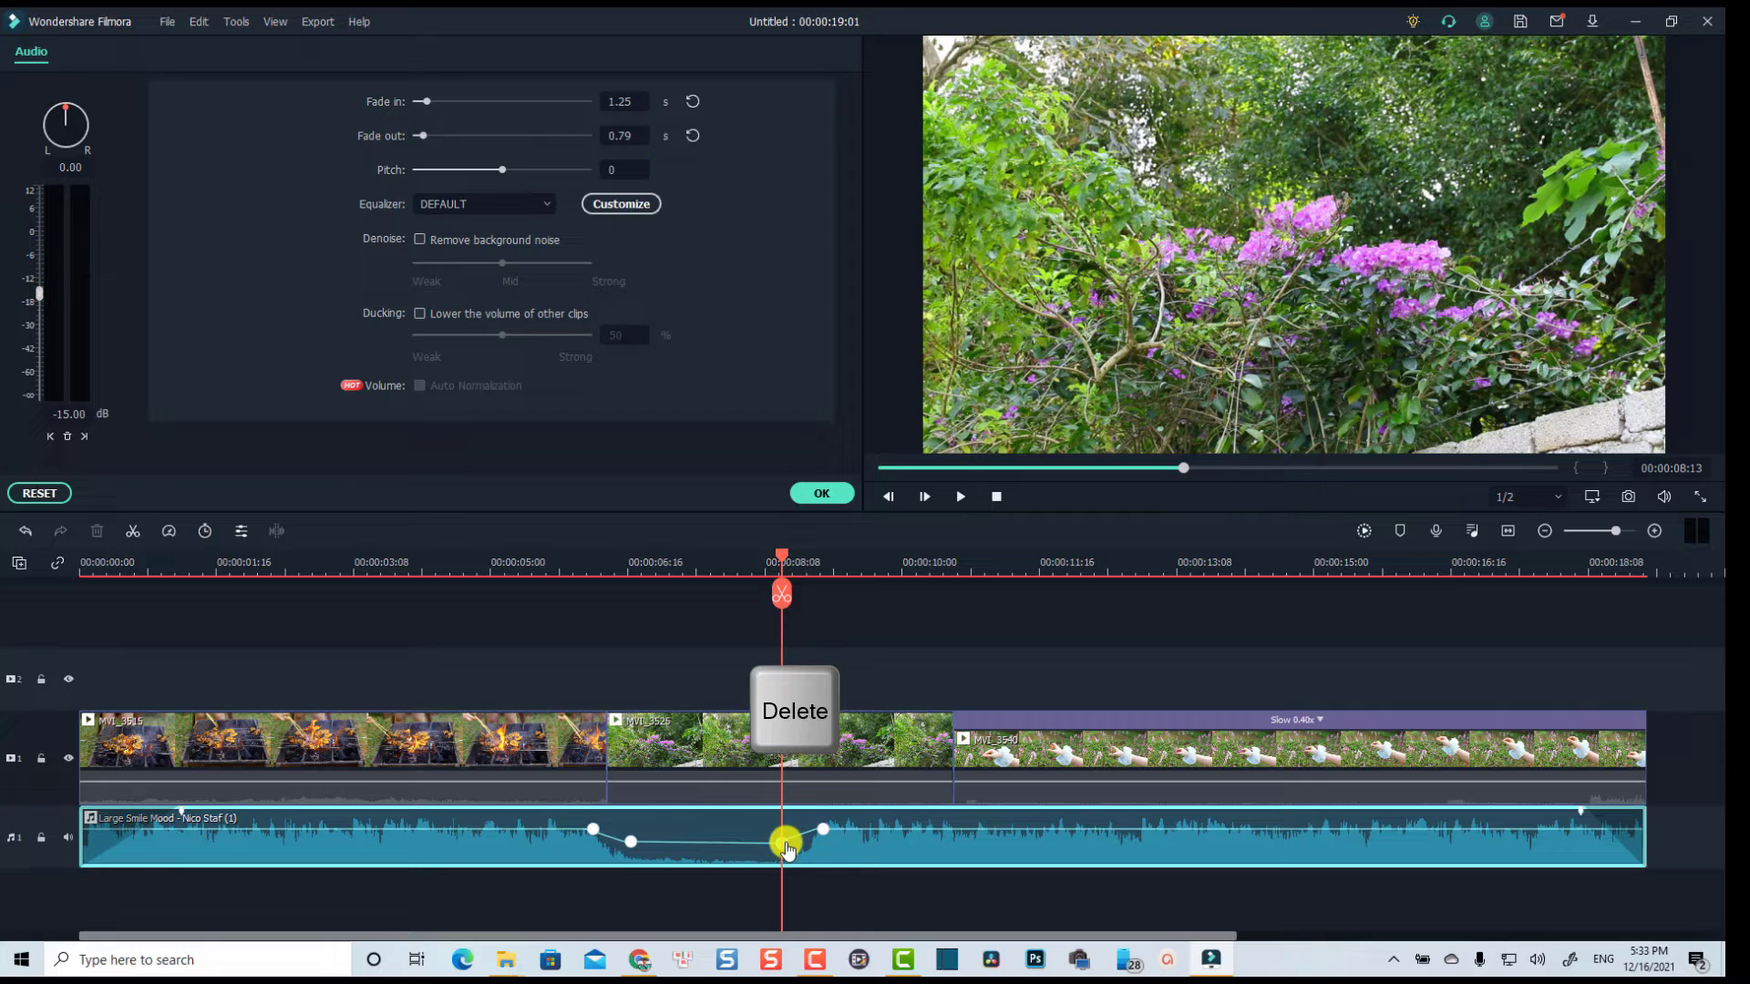
pyautogui.press('Delete')
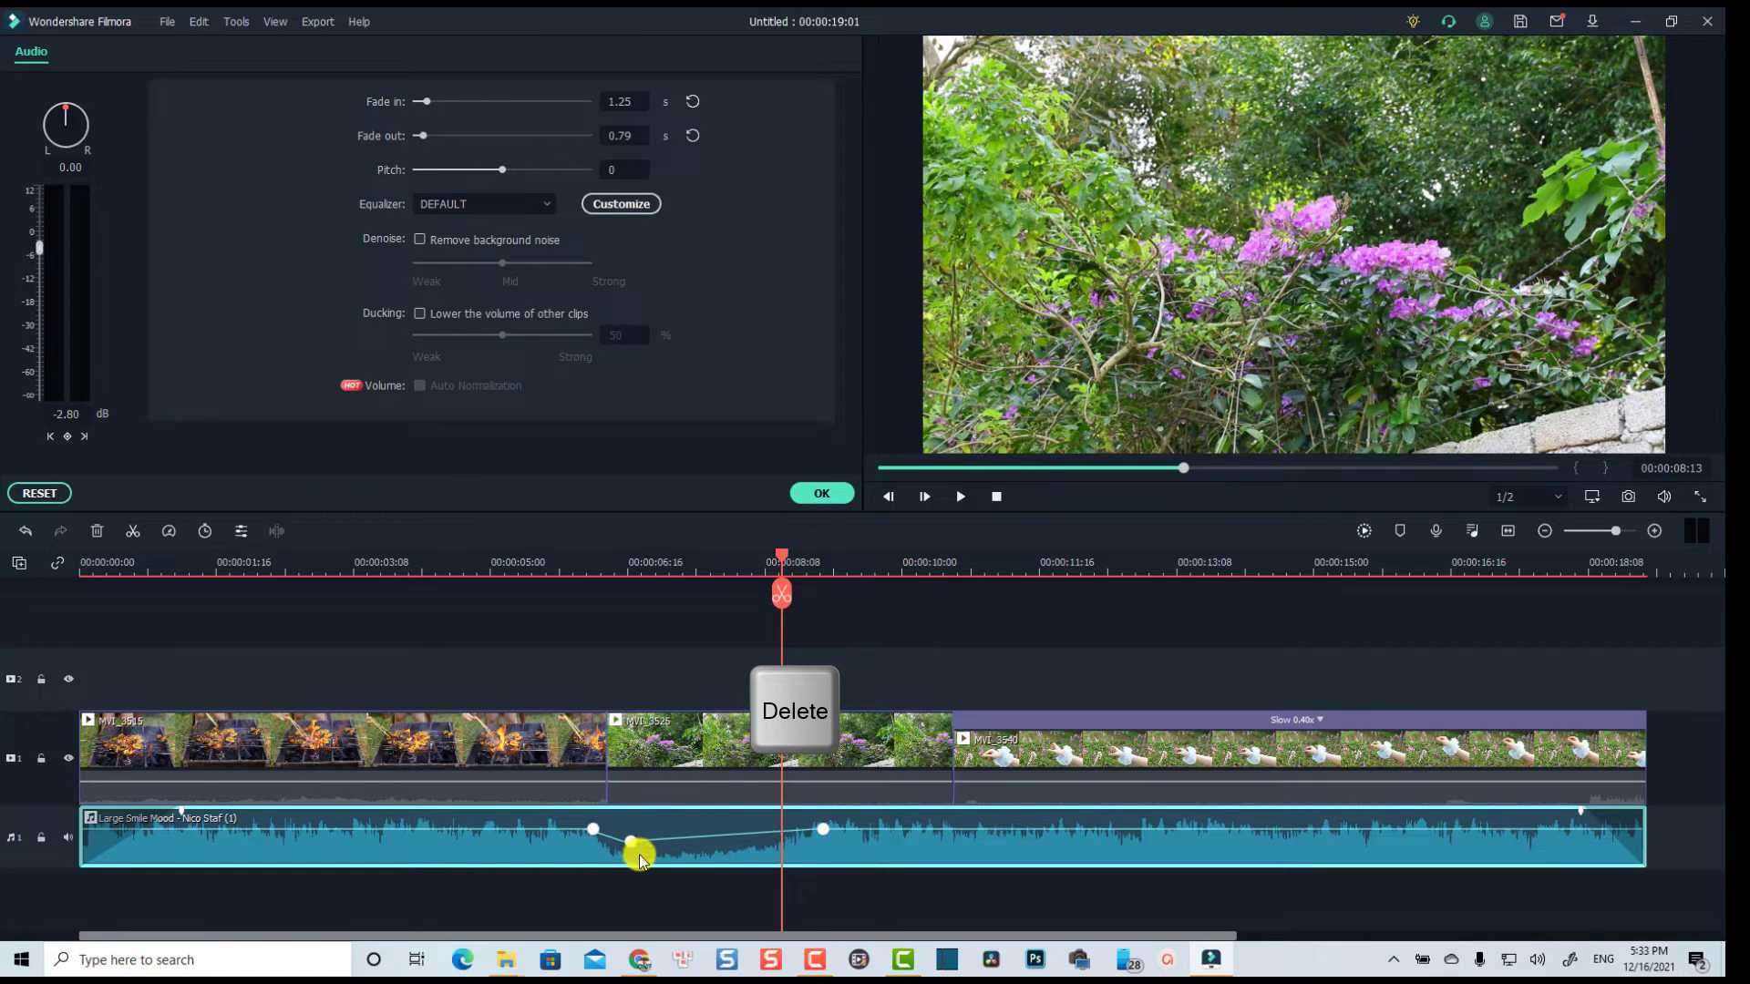
pyautogui.click(637, 852)
pyautogui.press('Delete')
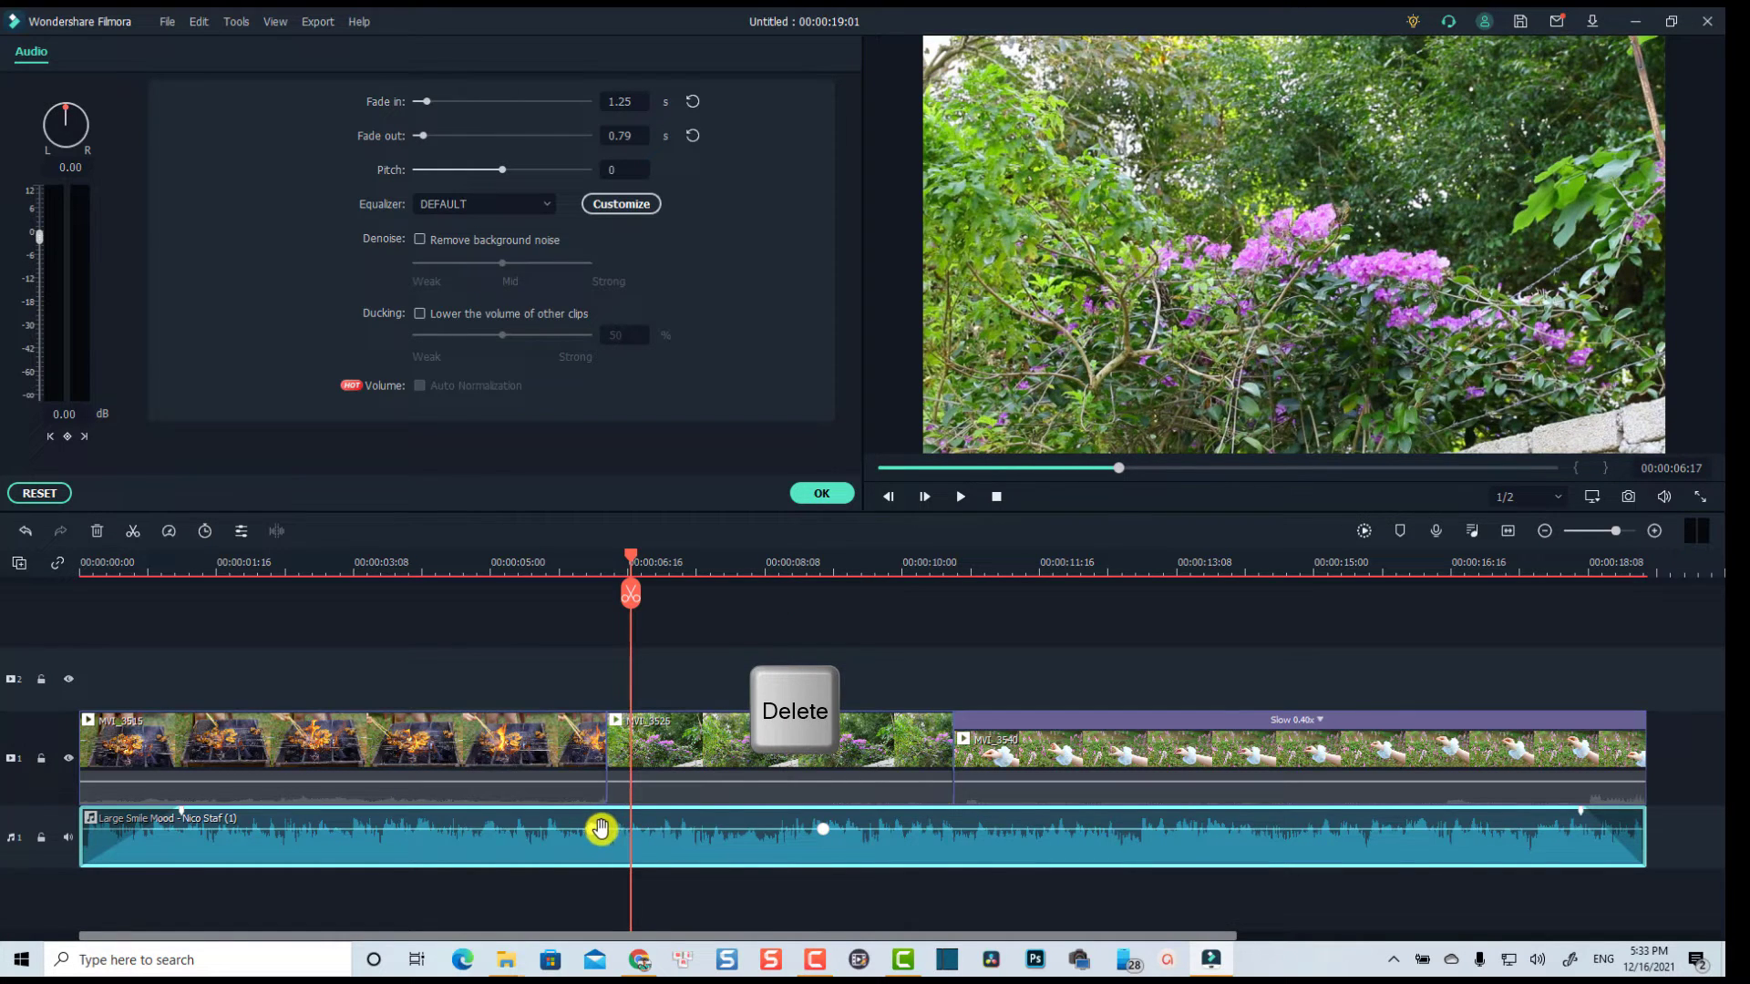
pyautogui.press('Left')
pyautogui.press('Left')
pyautogui.press('Left')
pyautogui.press('Left')
pyautogui.press('Left')
pyautogui.press('Left')
pyautogui.press('Left')
pyautogui.press('Left')
pyautogui.press('Left')
pyautogui.press('Left')
pyautogui.press('Left')
pyautogui.press('Left')
pyautogui.press('Left')
pyautogui.press('Left')
pyautogui.press('Left')
pyautogui.press('Left')
pyautogui.press('Left')
pyautogui.press('Left')
pyautogui.press('Left')
pyautogui.press('Left')
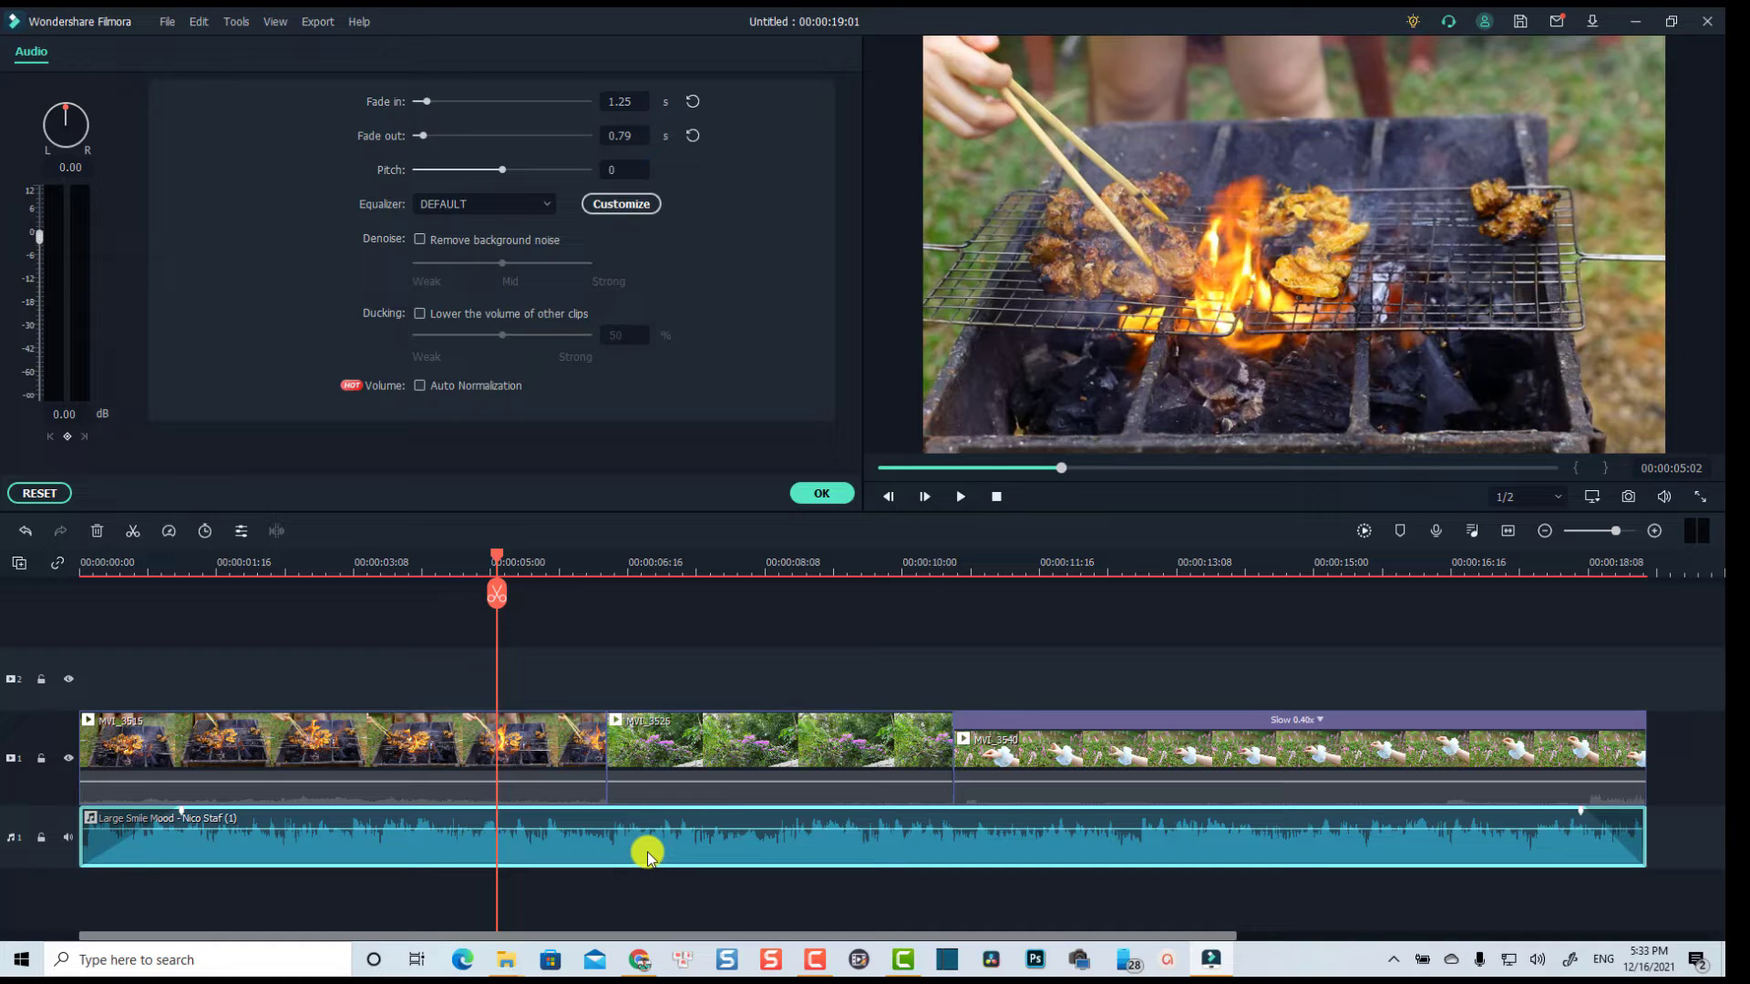
# - Turn on ducking for grill clip MVI_3515 in its audio settings and raise it to 81%
pyautogui.click(280, 573)
pyautogui.click(333, 749)
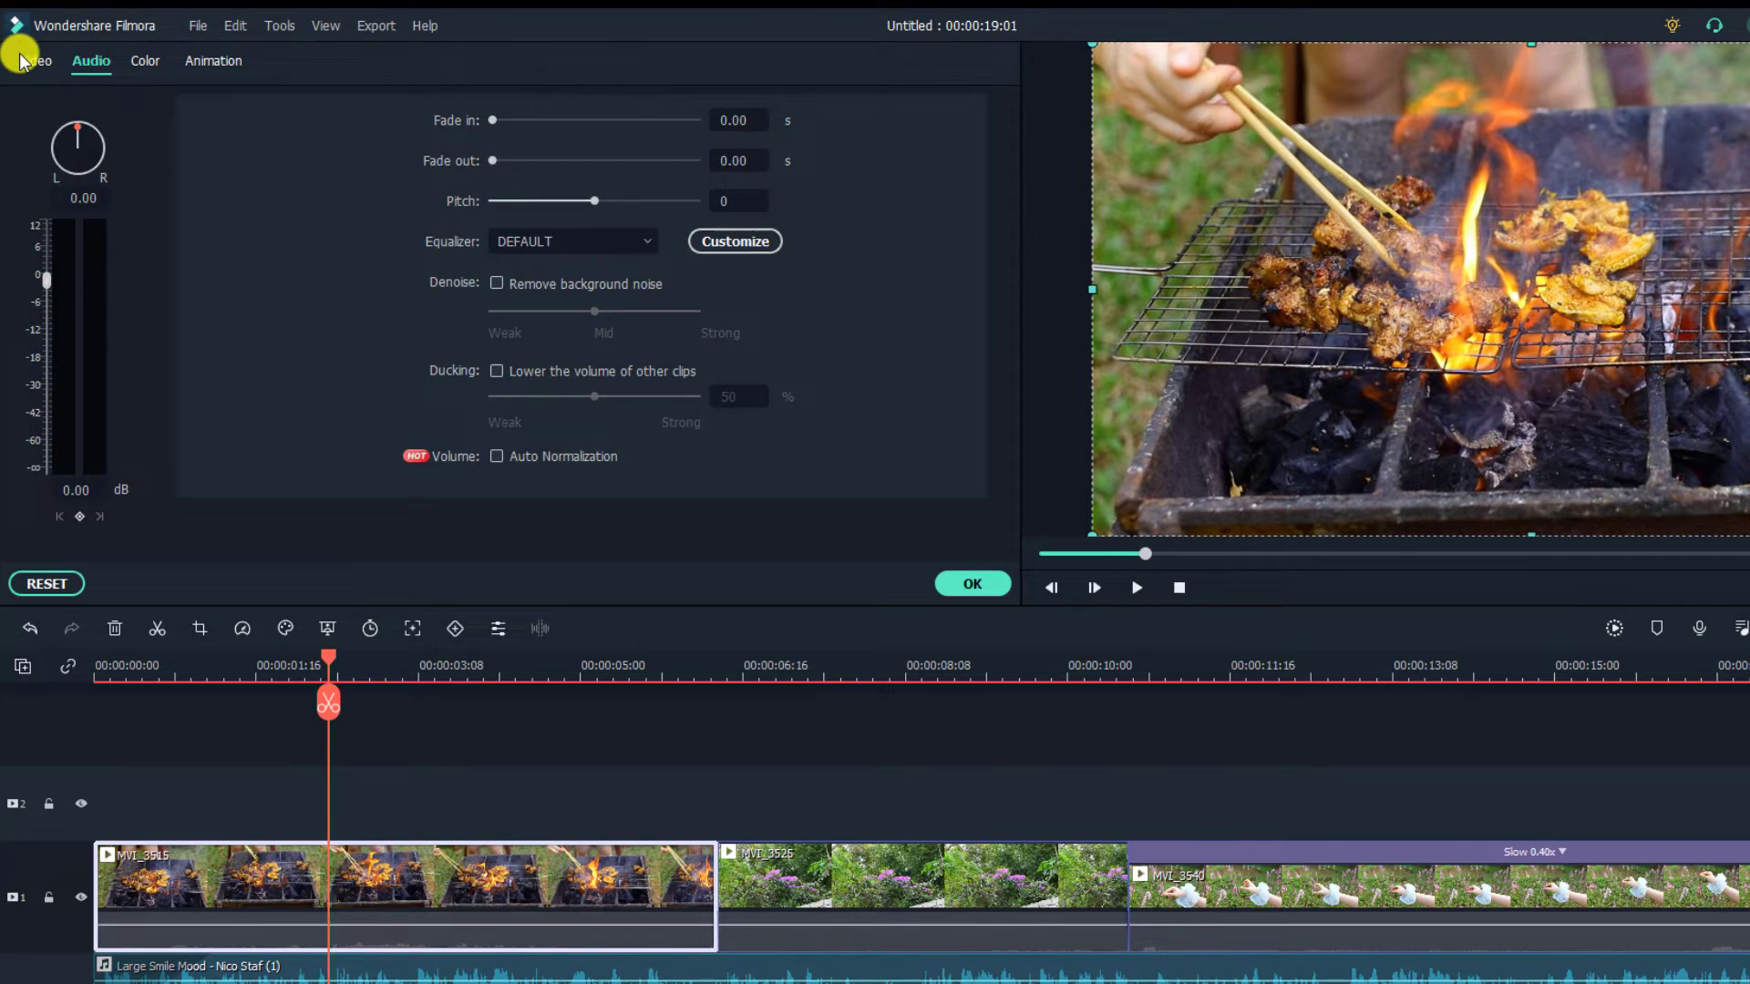
pyautogui.click(32, 60)
pyautogui.click(100, 61)
pyautogui.click(498, 372)
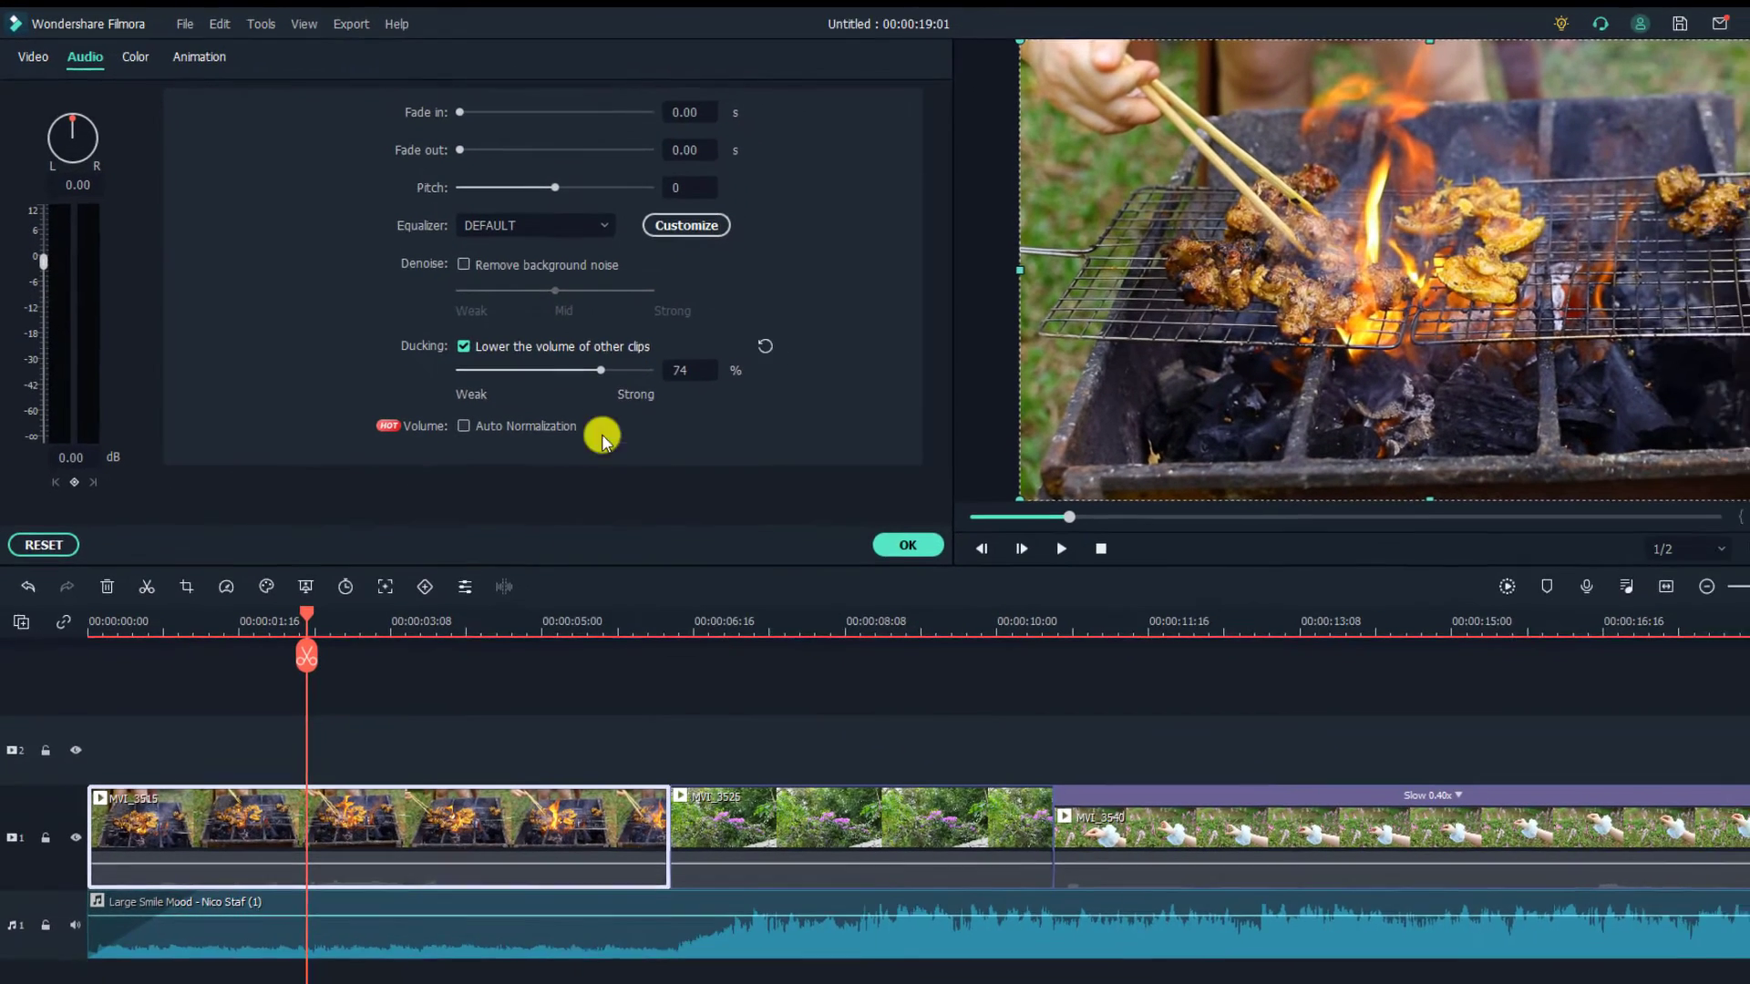
pyautogui.moveTo(594, 396)
pyautogui.mouseDown()
pyautogui.moveTo(654, 395)
pyautogui.moveTo(596, 363)
pyautogui.mouseUp()
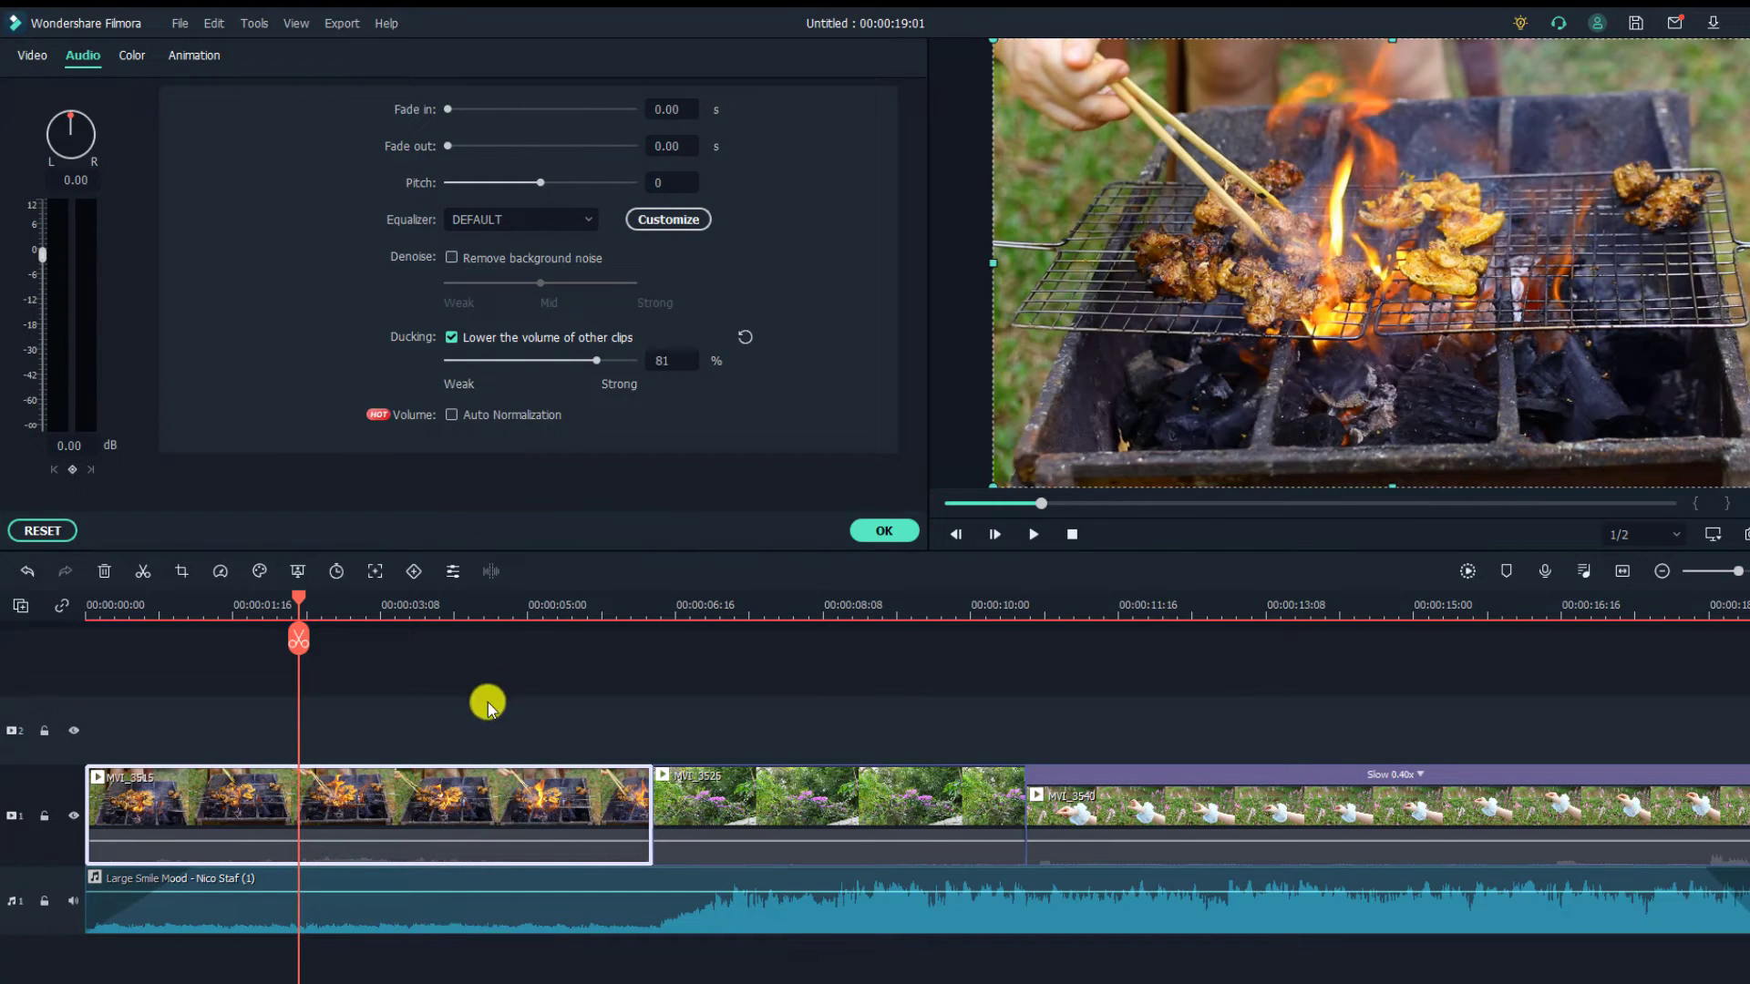
pyautogui.click(559, 605)
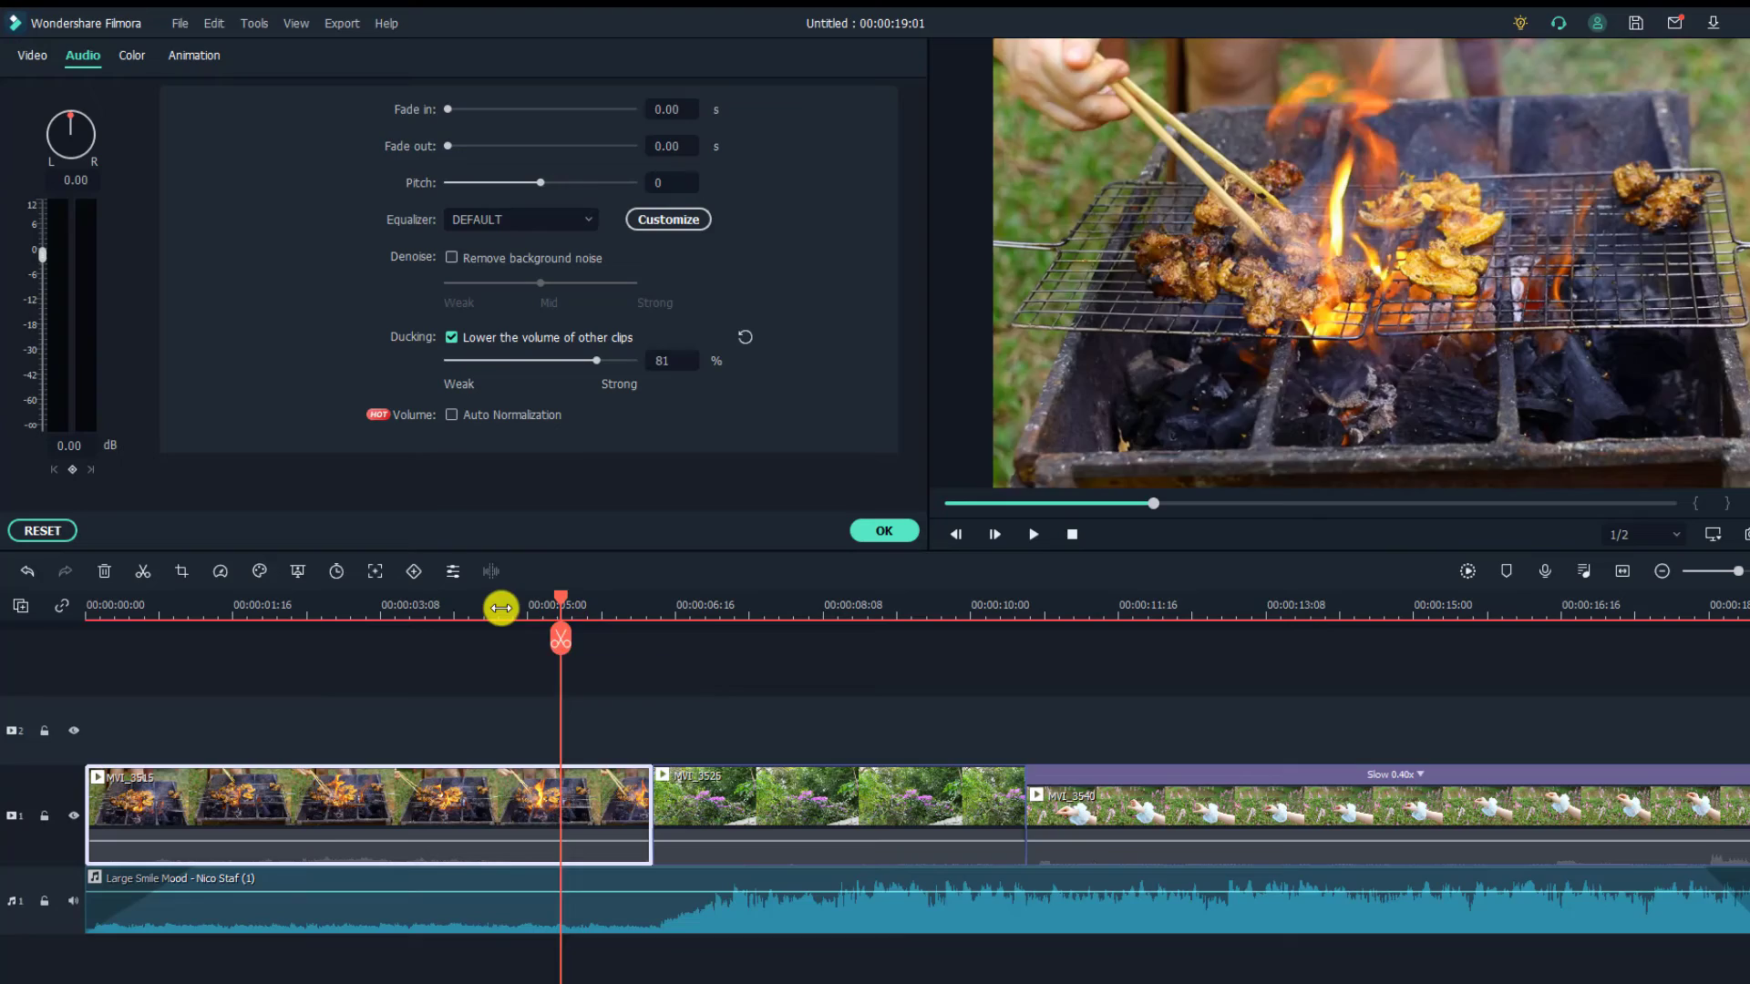
pyautogui.click(500, 605)
pyautogui.press('space')
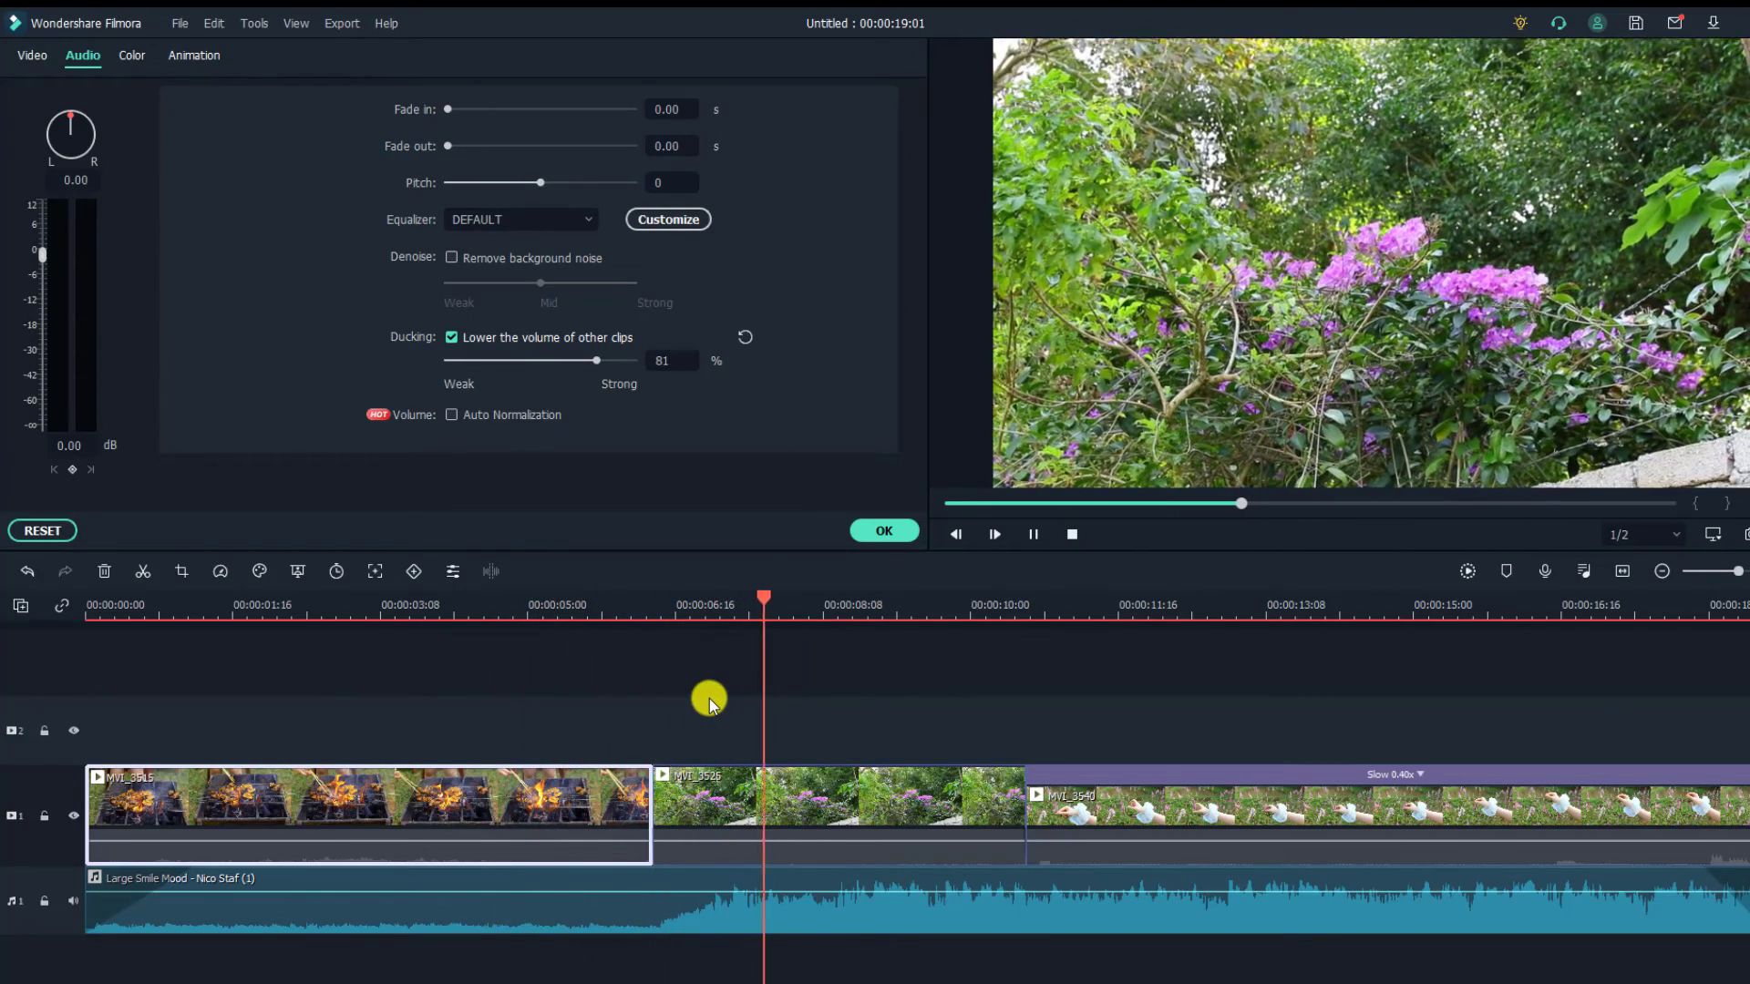
pyautogui.press('space')
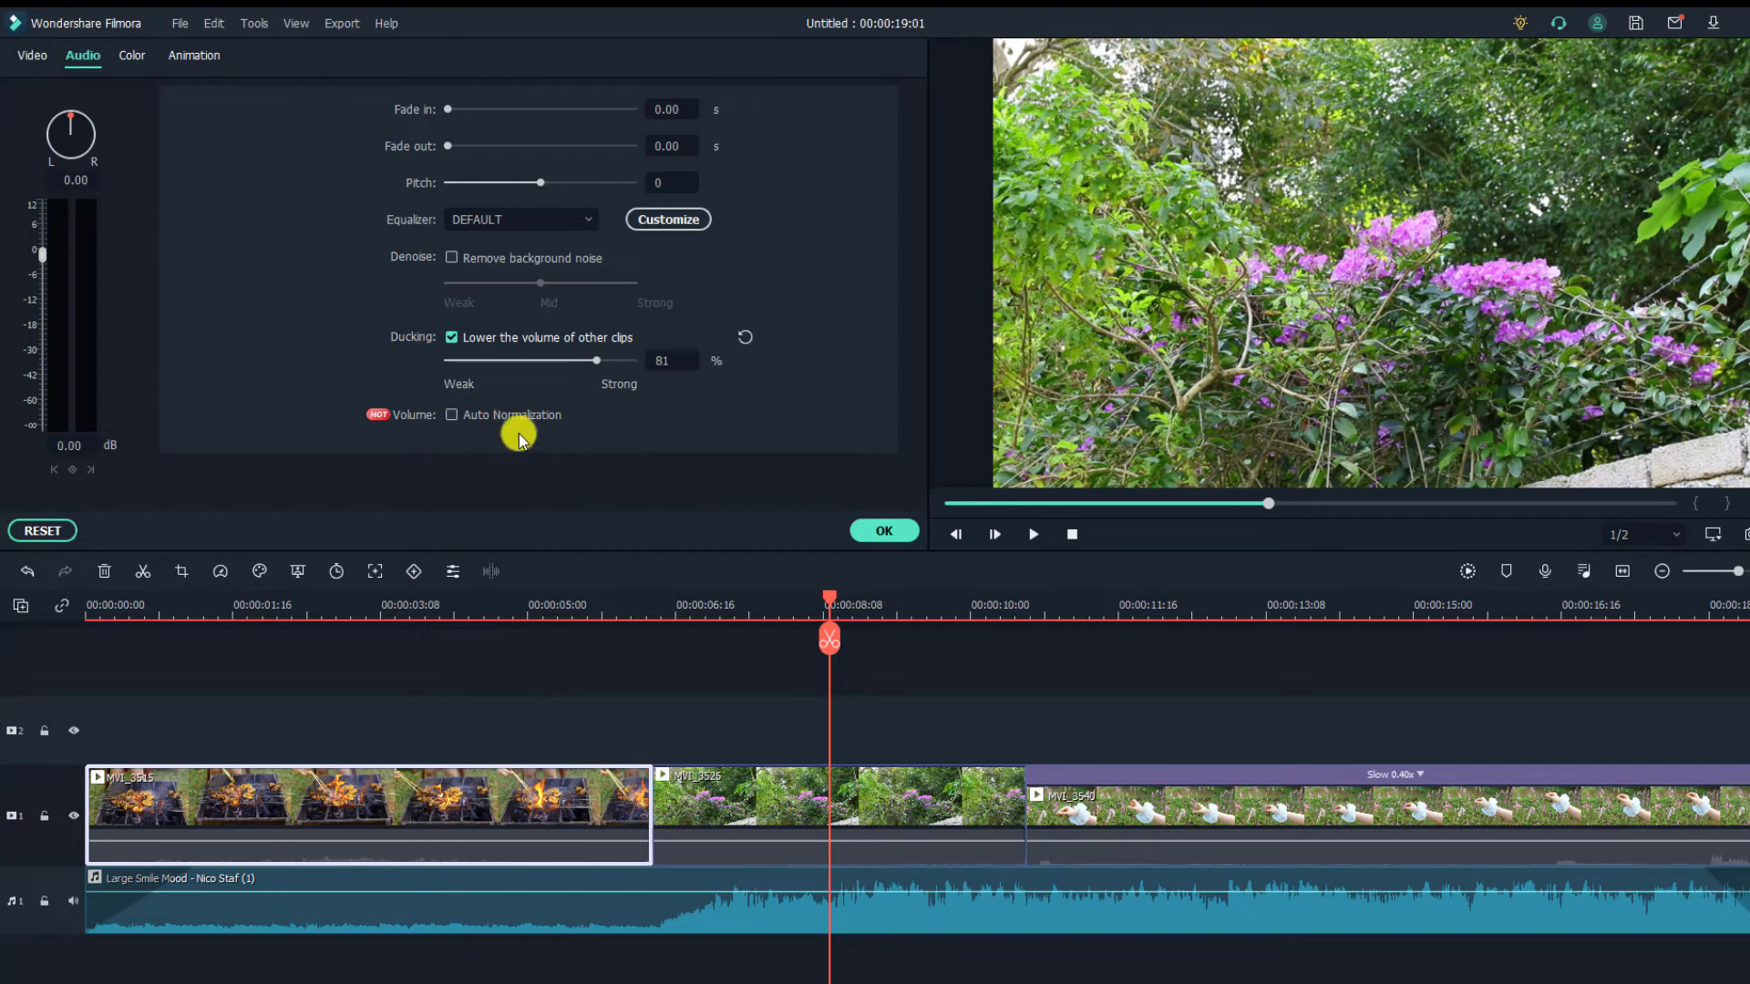
# - Copy the grill clip's ducking effect and paste it onto the flower and hand clips
pyautogui.rightClick(549, 795)
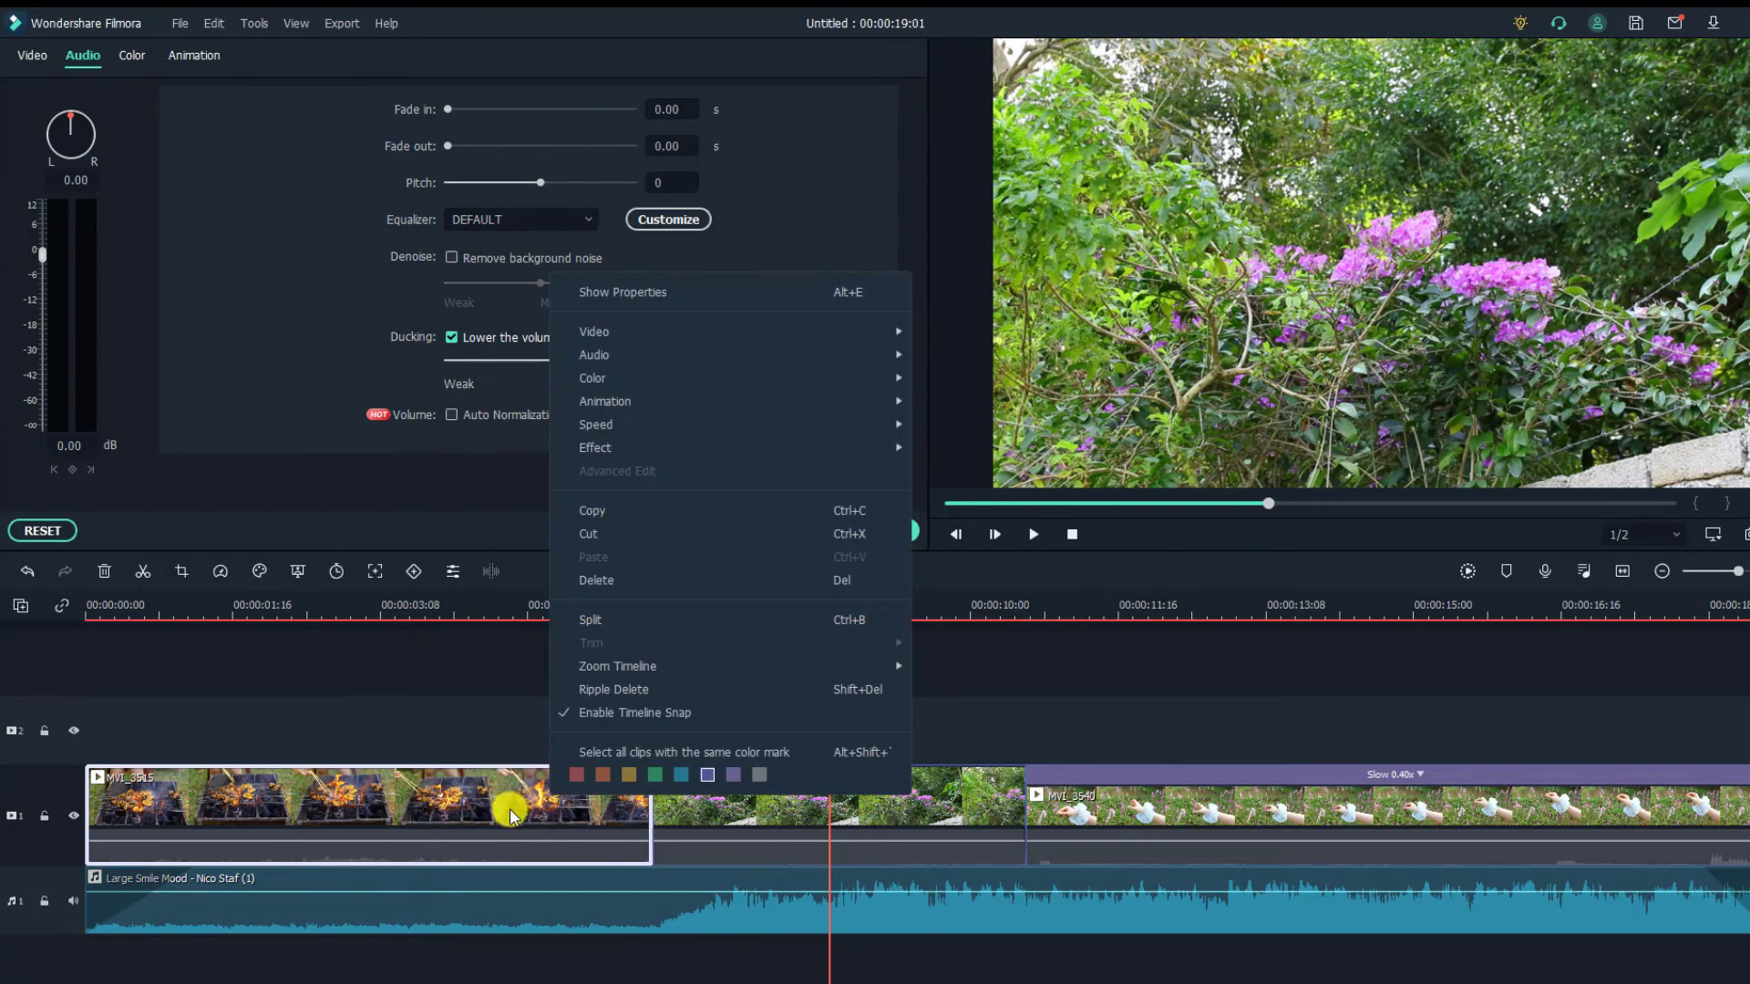
pyautogui.moveTo(847, 445)
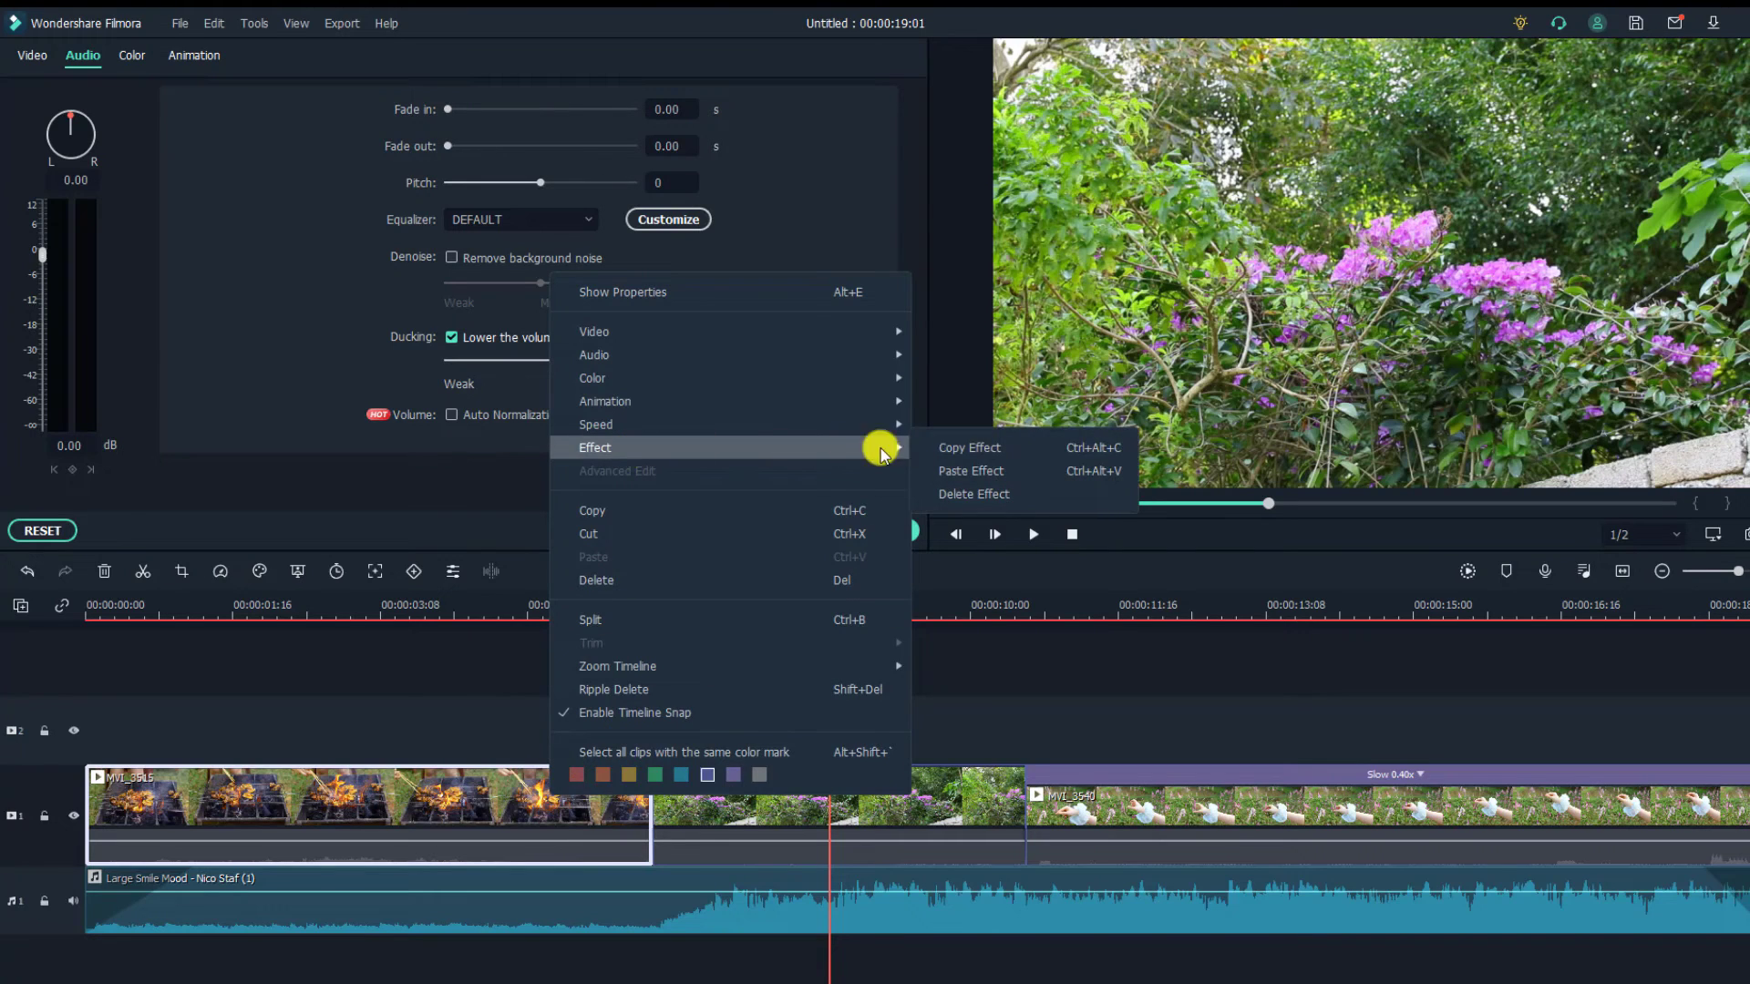
pyautogui.click(968, 448)
pyautogui.moveTo(1137, 710); pyautogui.dragTo(938, 813)
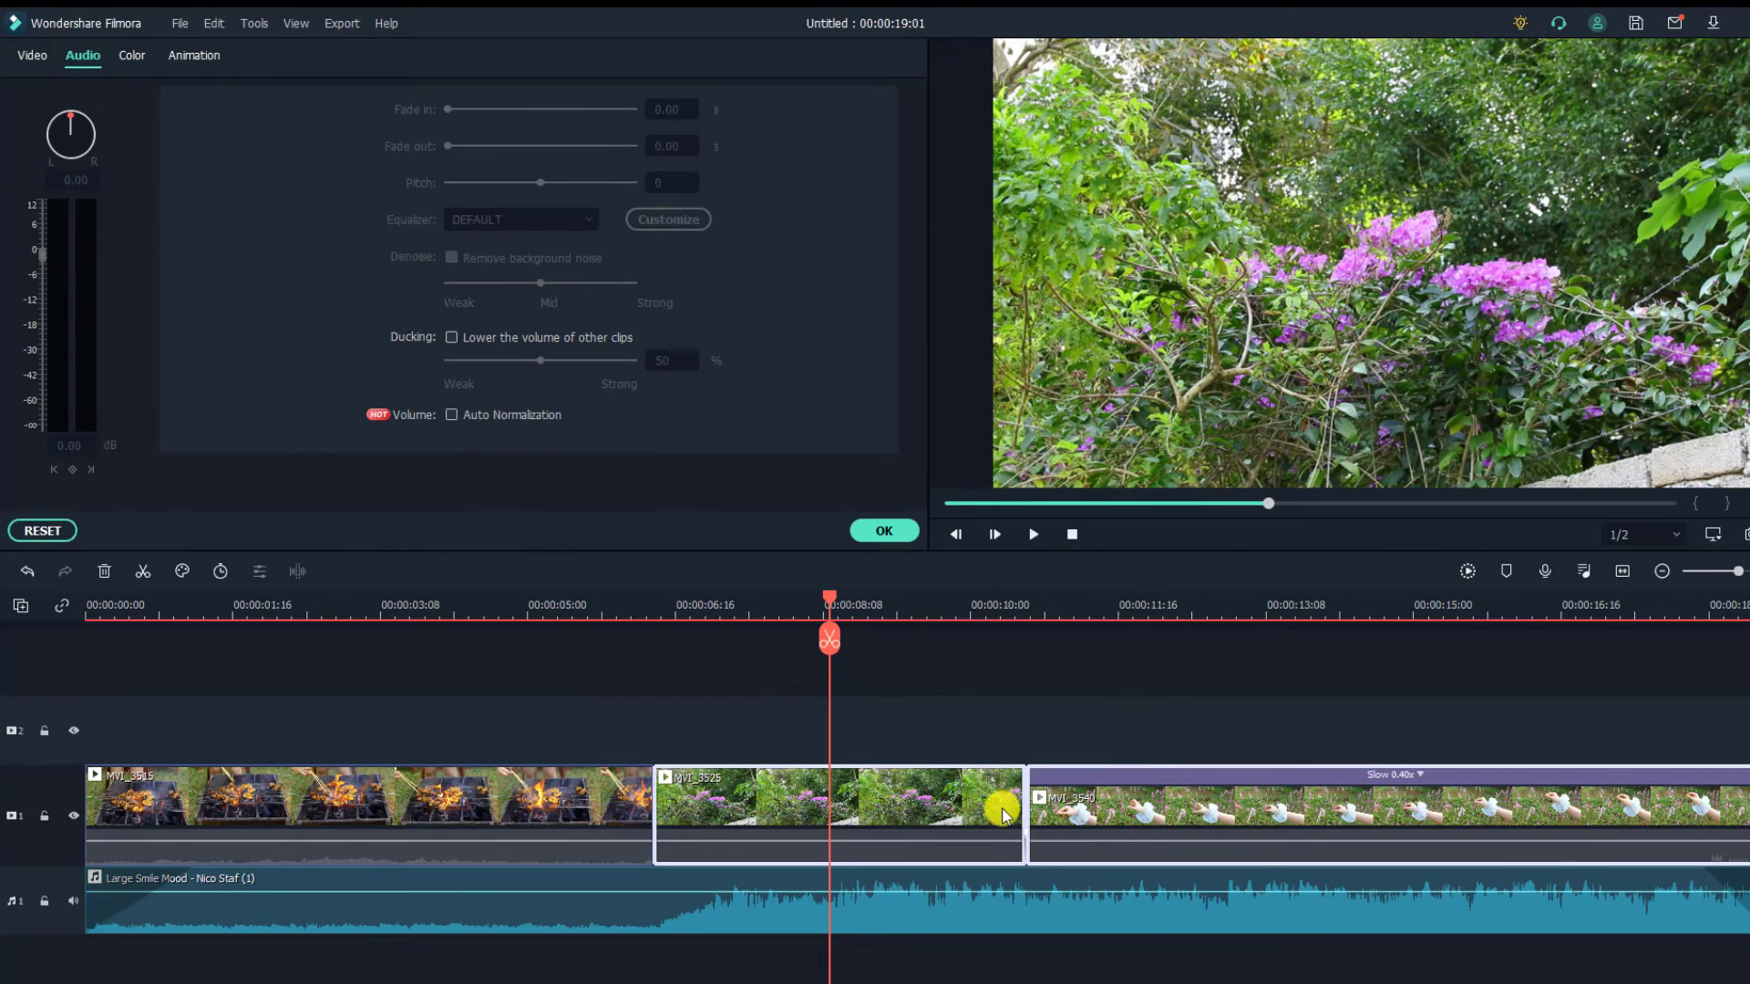
pyautogui.rightClick(949, 790)
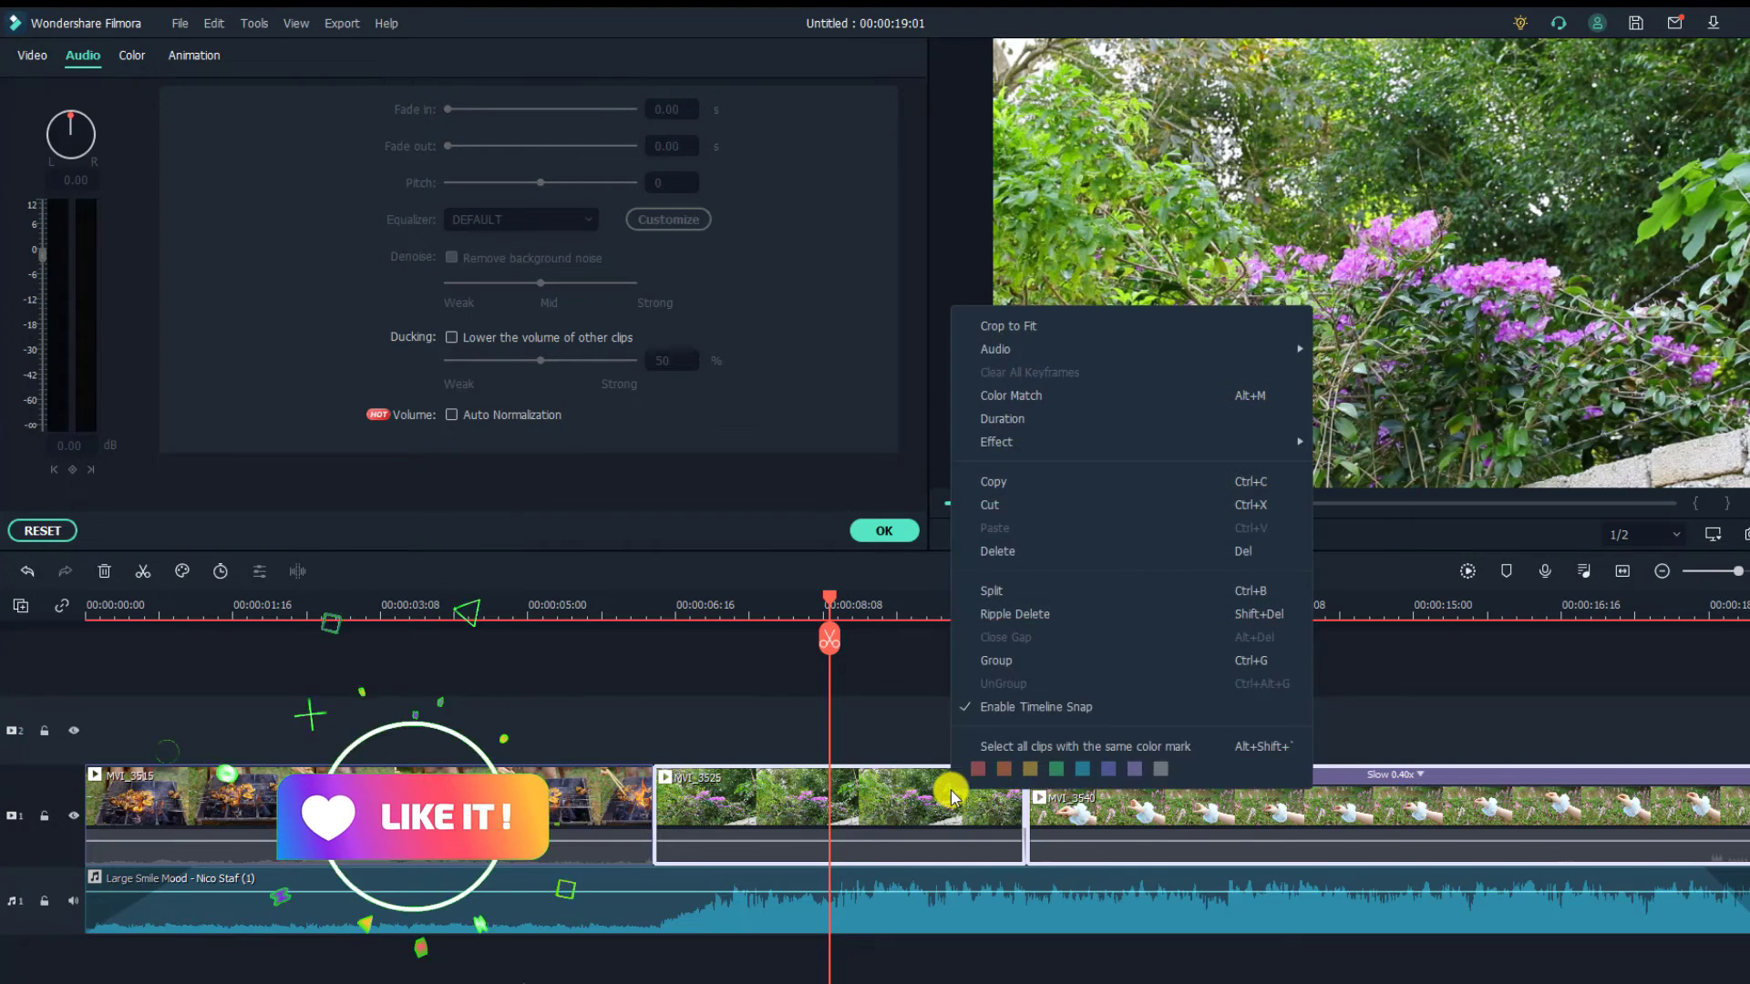
pyautogui.moveTo(1036, 450)
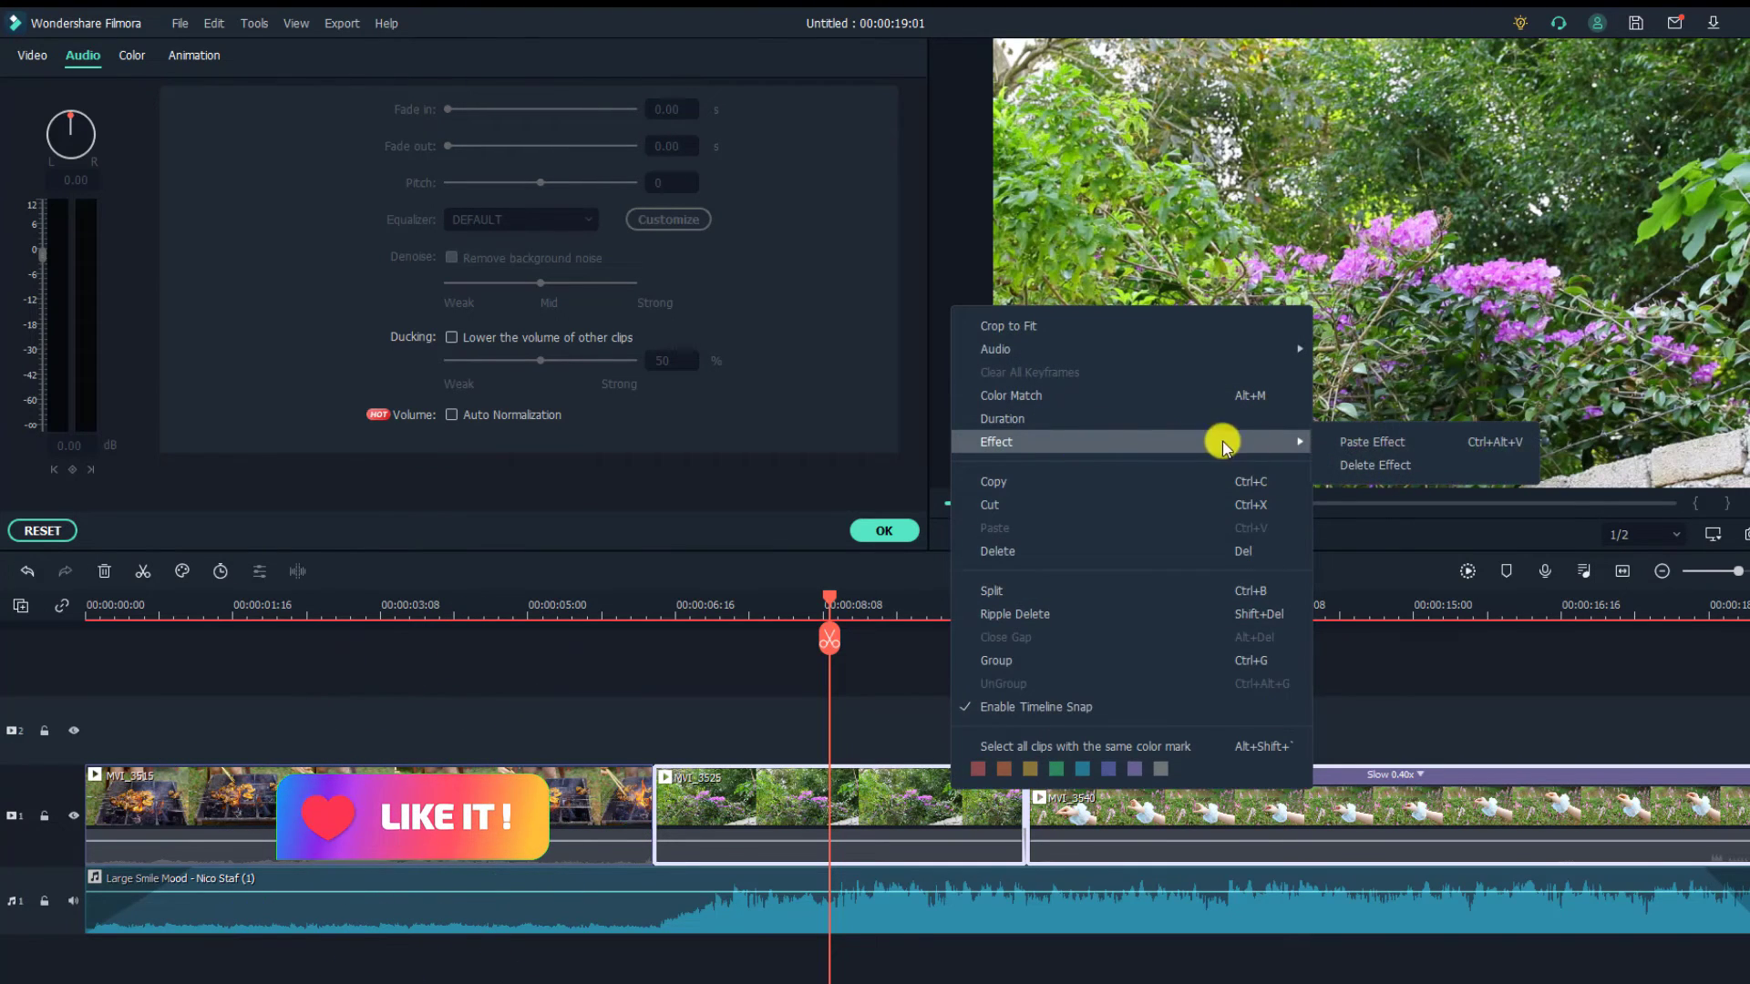
pyautogui.click(1370, 443)
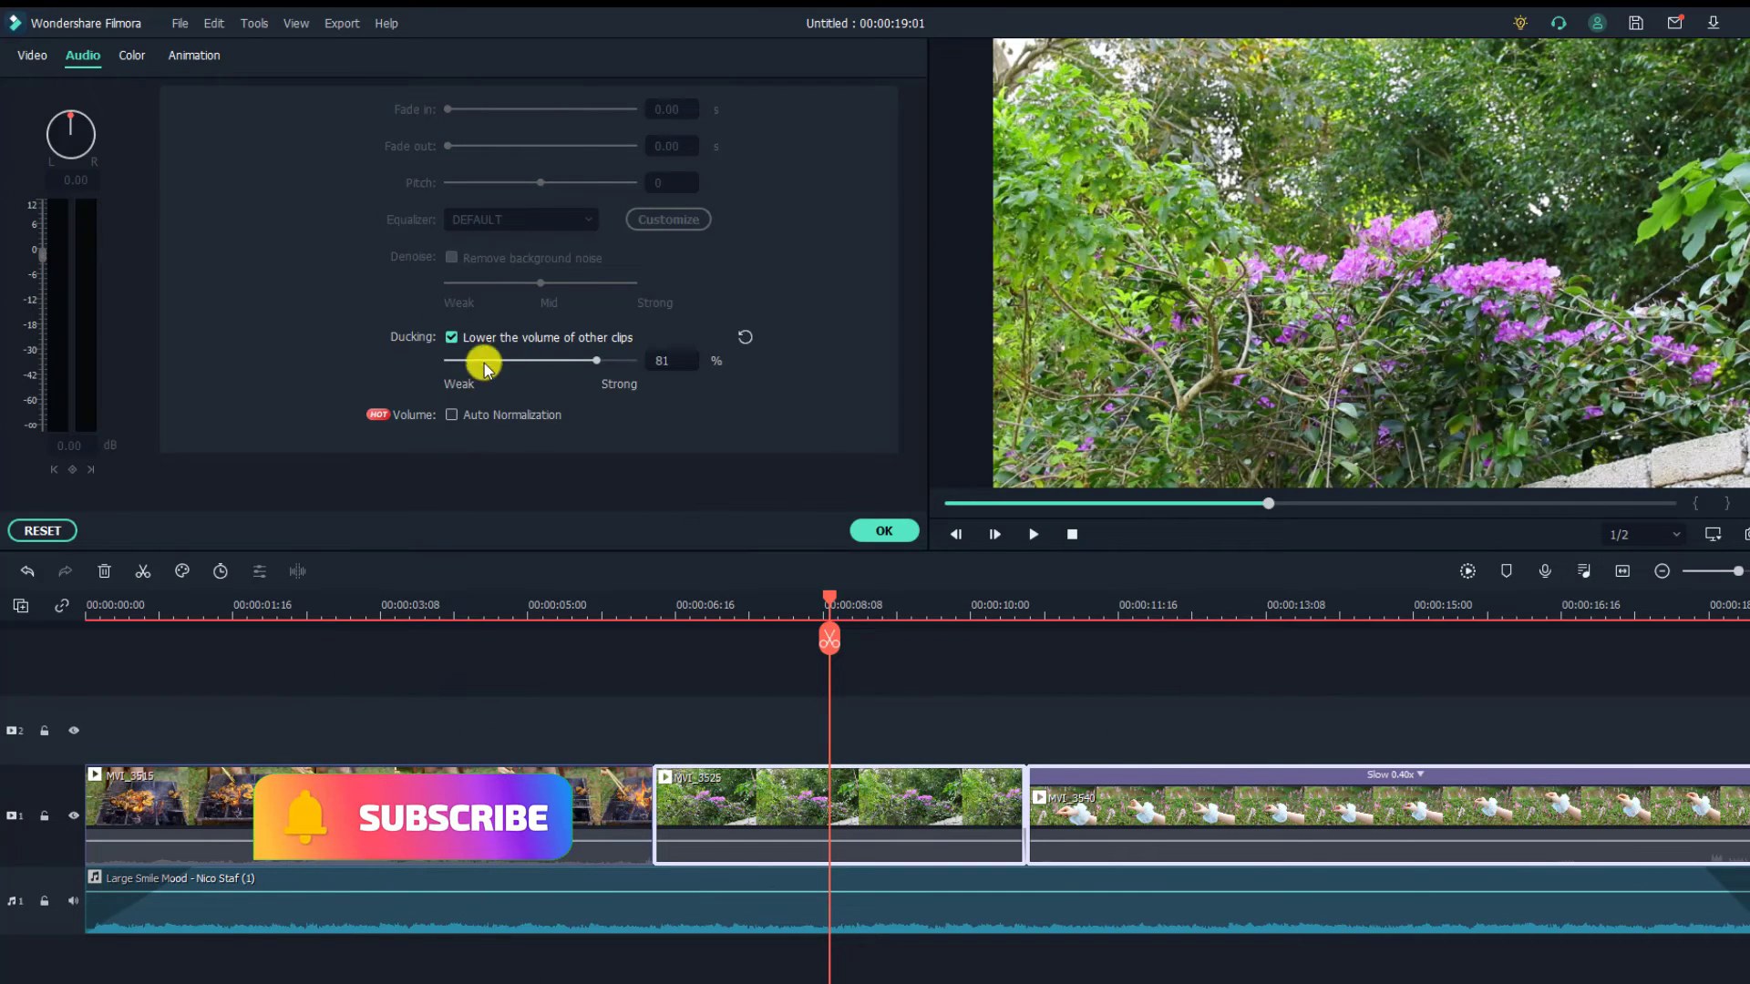
# - Play back from about 00:00:11:16 to hear the ducked music
pyautogui.click(1124, 615)
pyautogui.click(1152, 741)
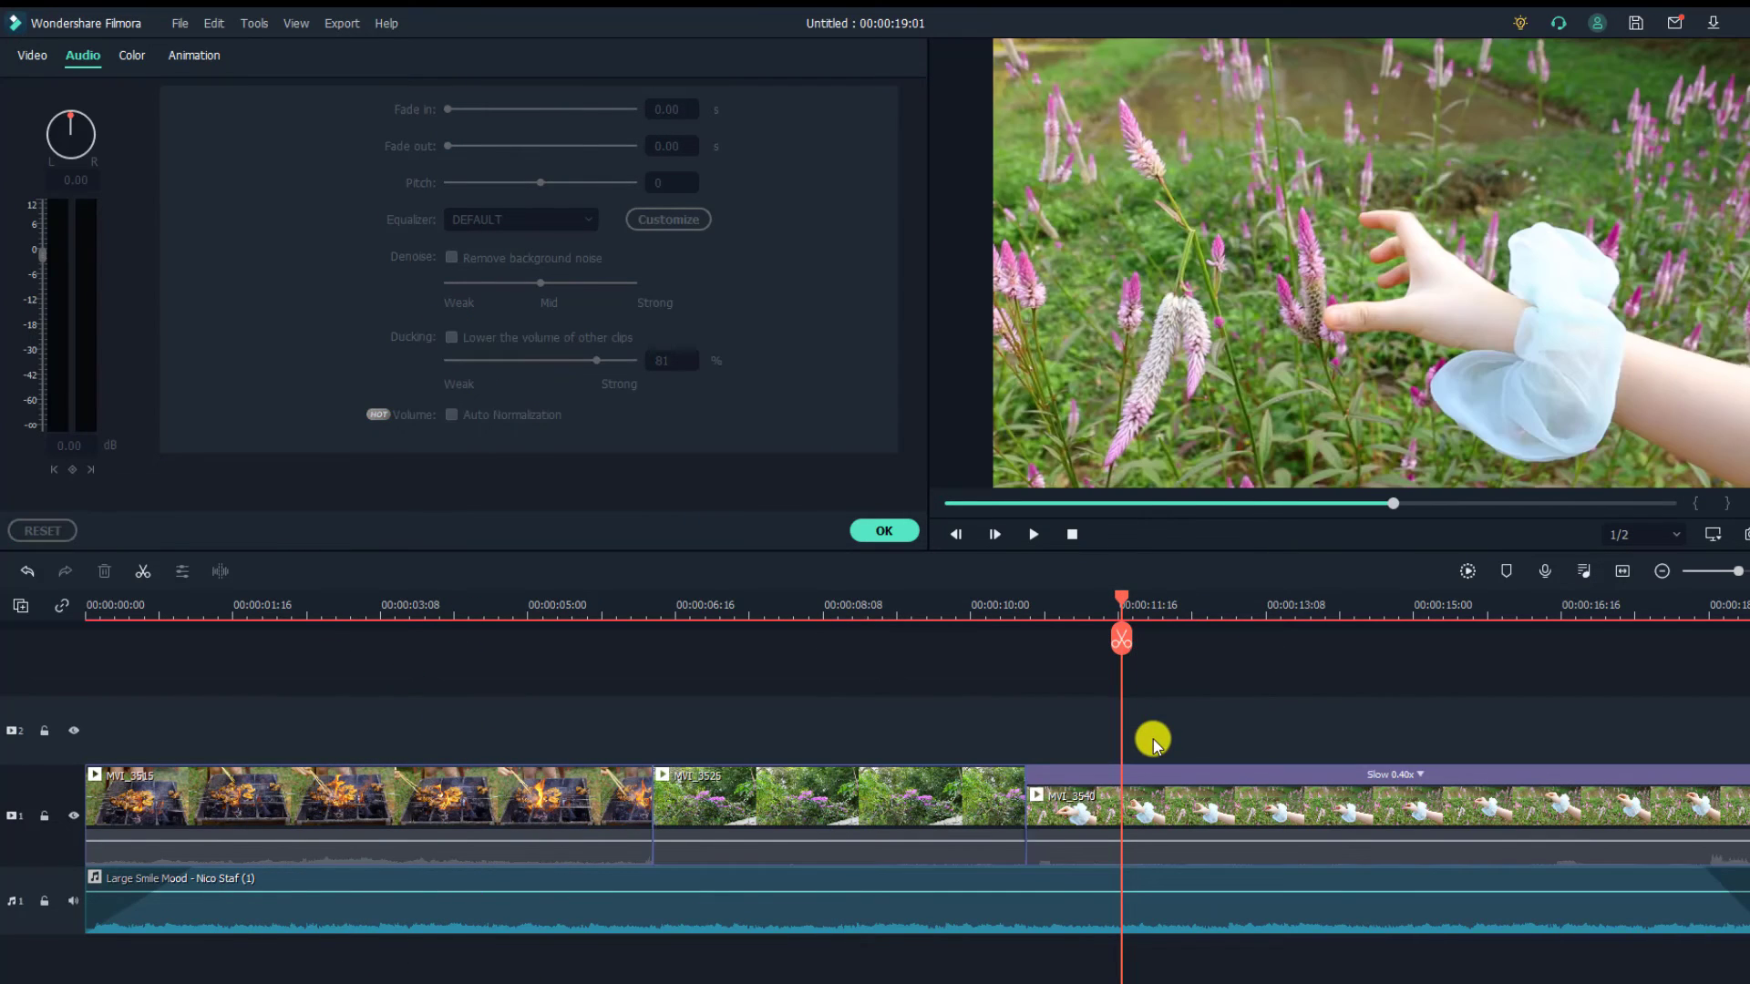
pyautogui.press('space')
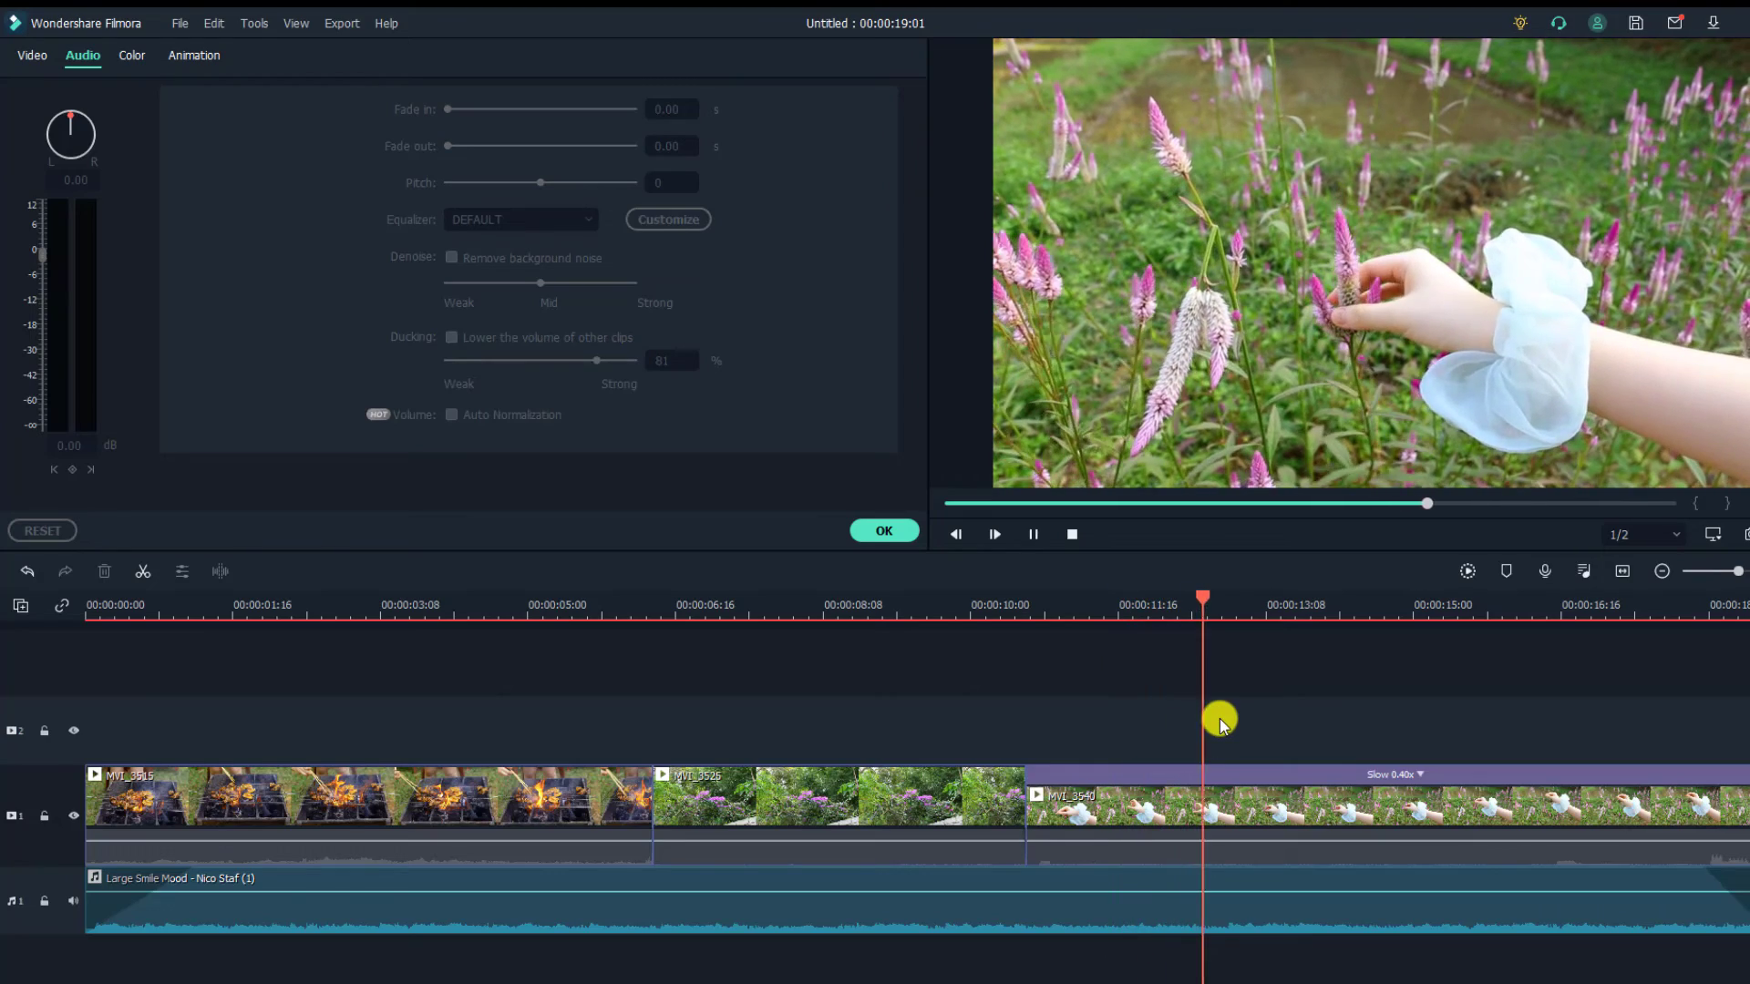